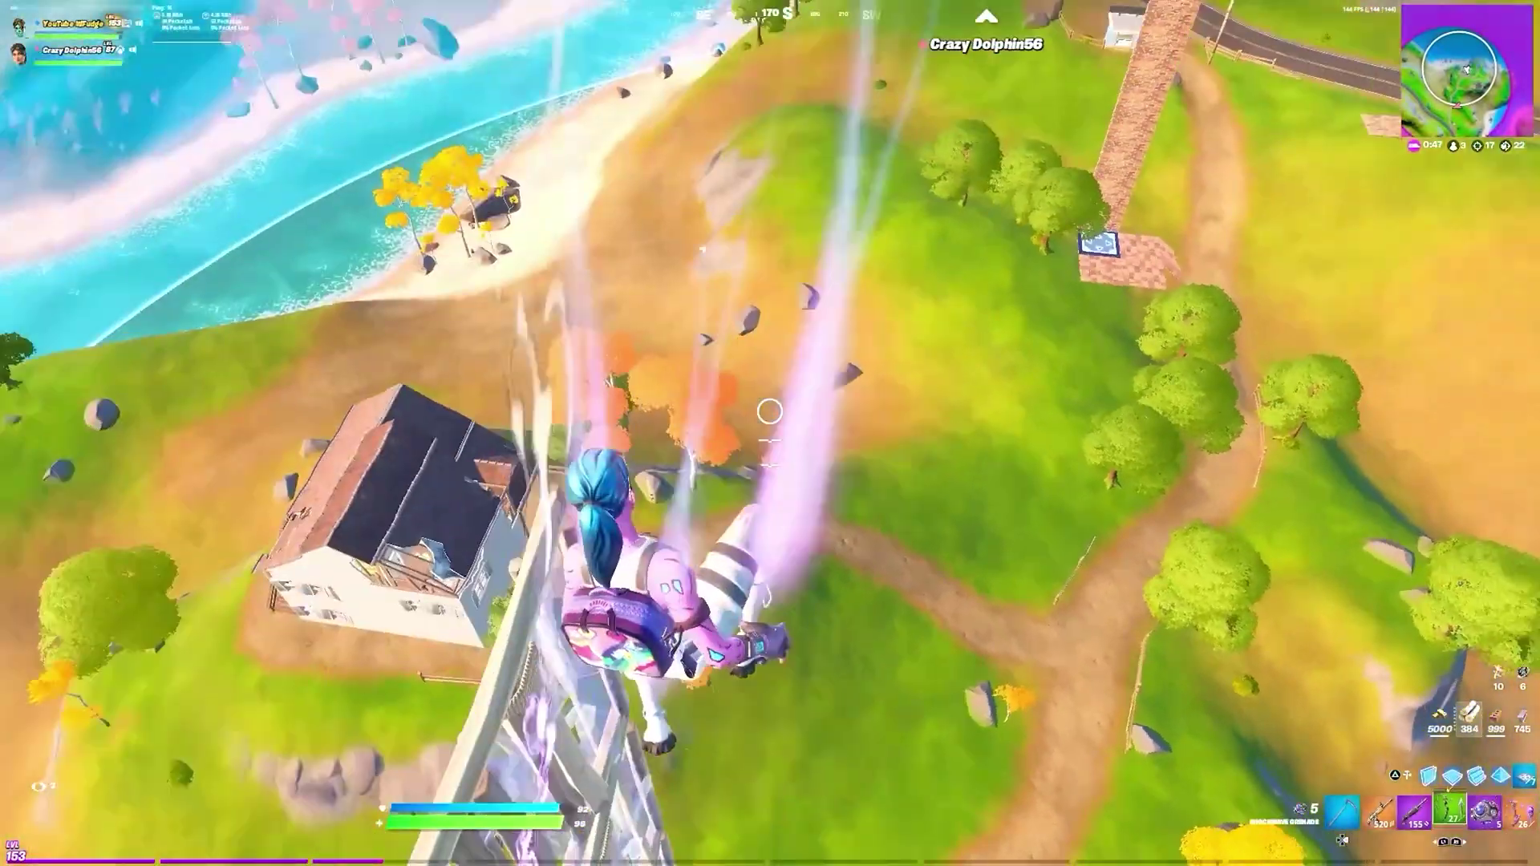
key("5")
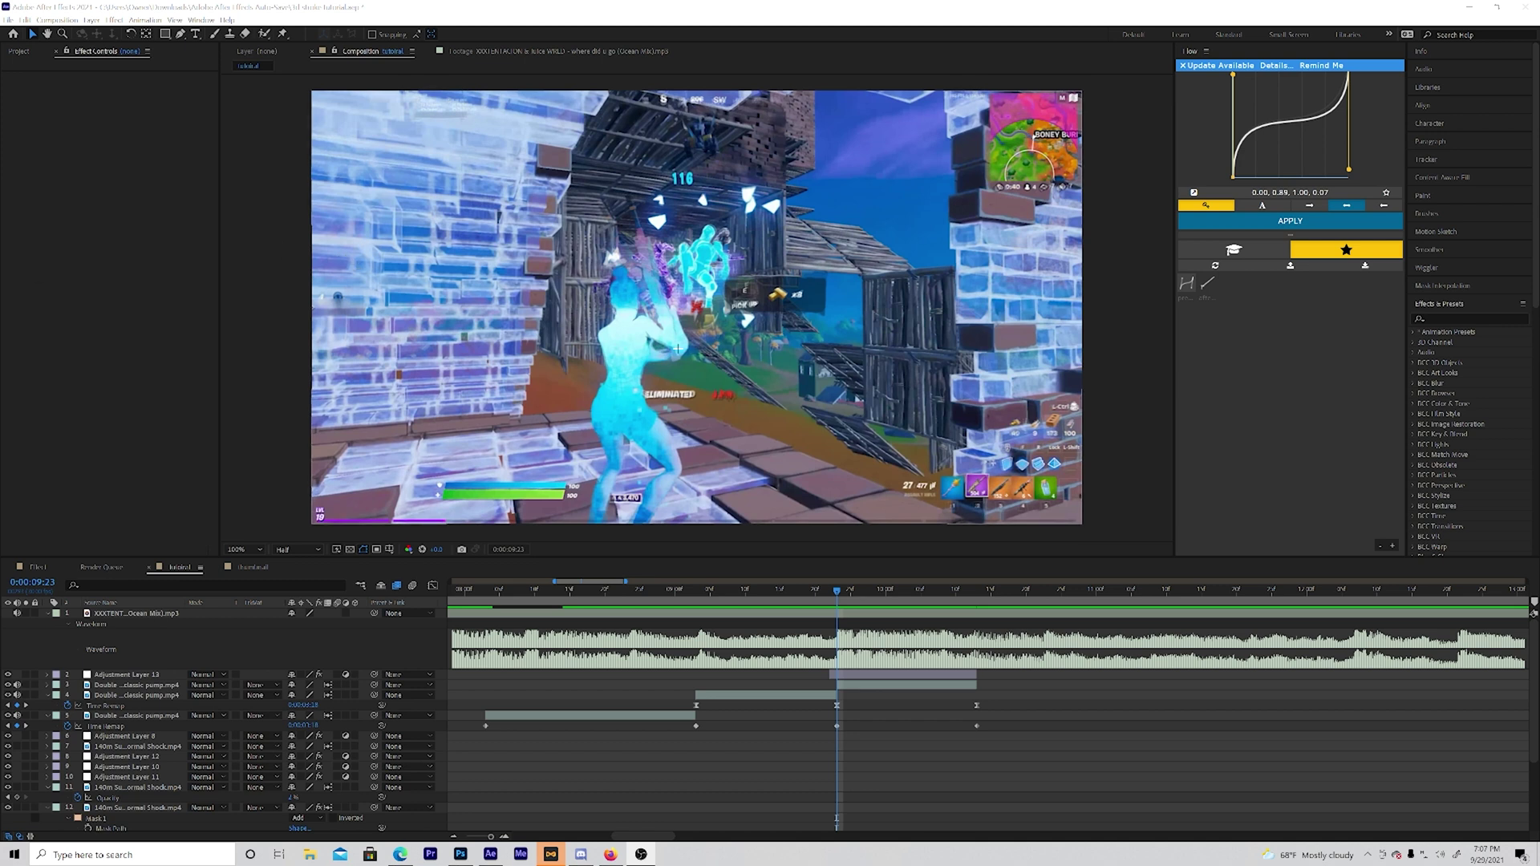
- Preview the edited clips from the start of the first clip and scrub back to the middle clip
left_click_drag(838, 591, 478, 569)
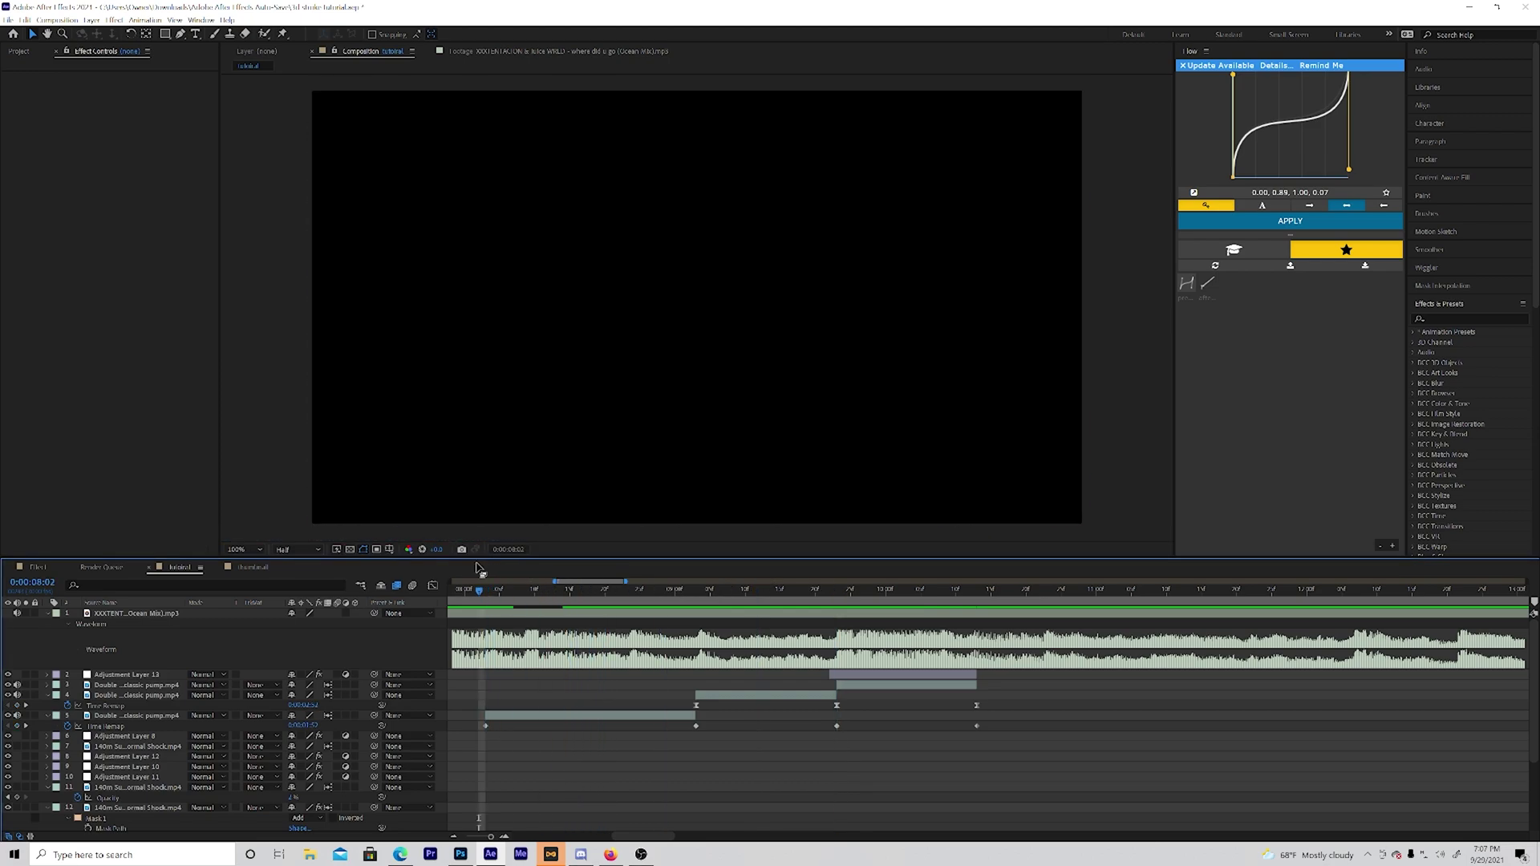
key("space")
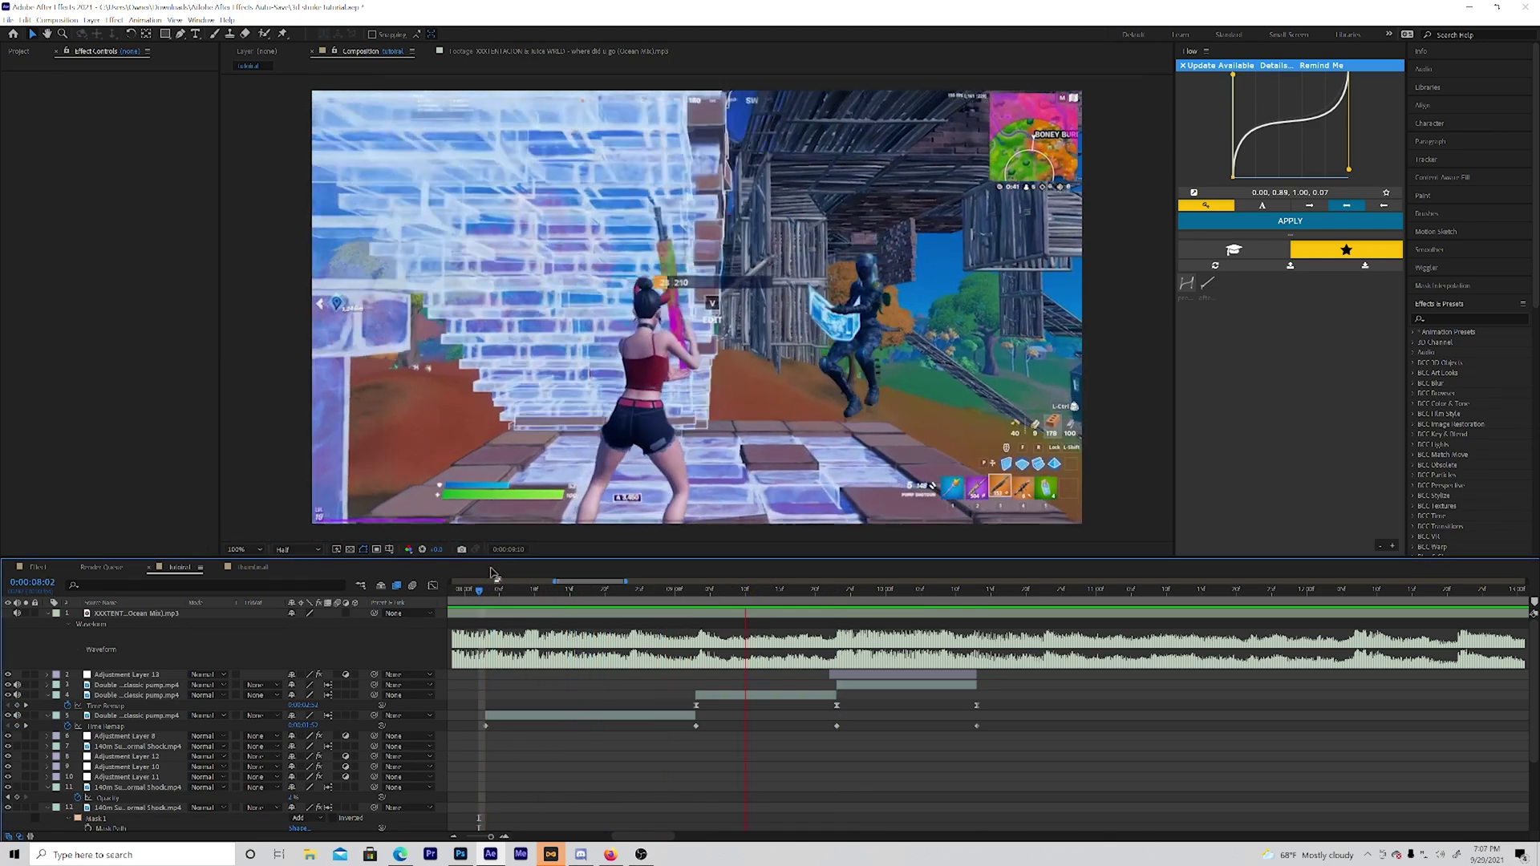
left_click(1033, 592)
left_click_drag(1033, 592, 752, 632)
- Inspect the middle clip's time remap curve in the Graph Editor and return to the layer view
key("Page_Up")
key("Page_Up")
left_click(696, 704)
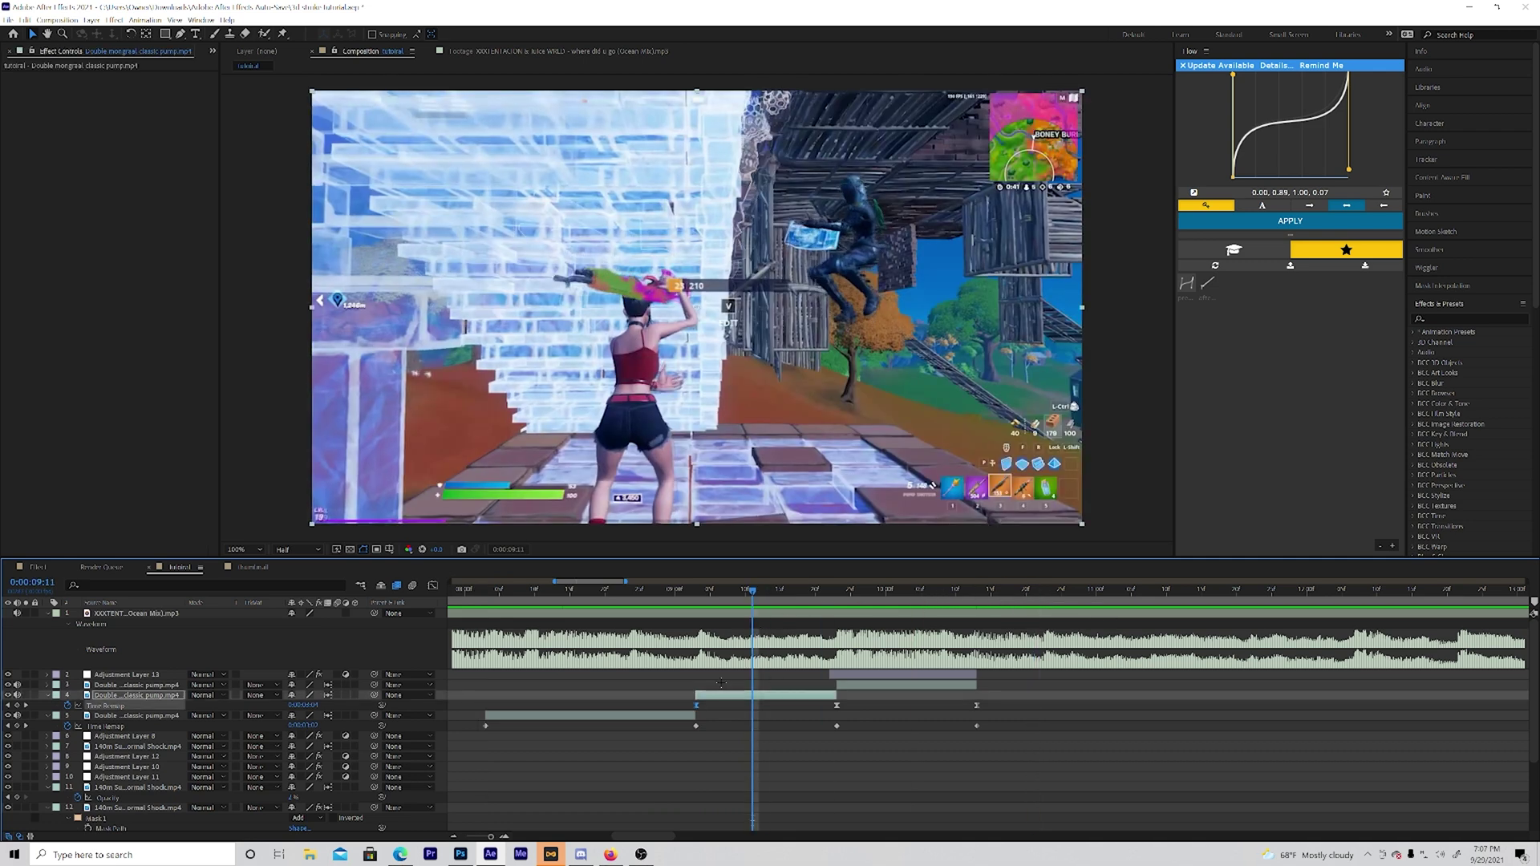
left_click(433, 585)
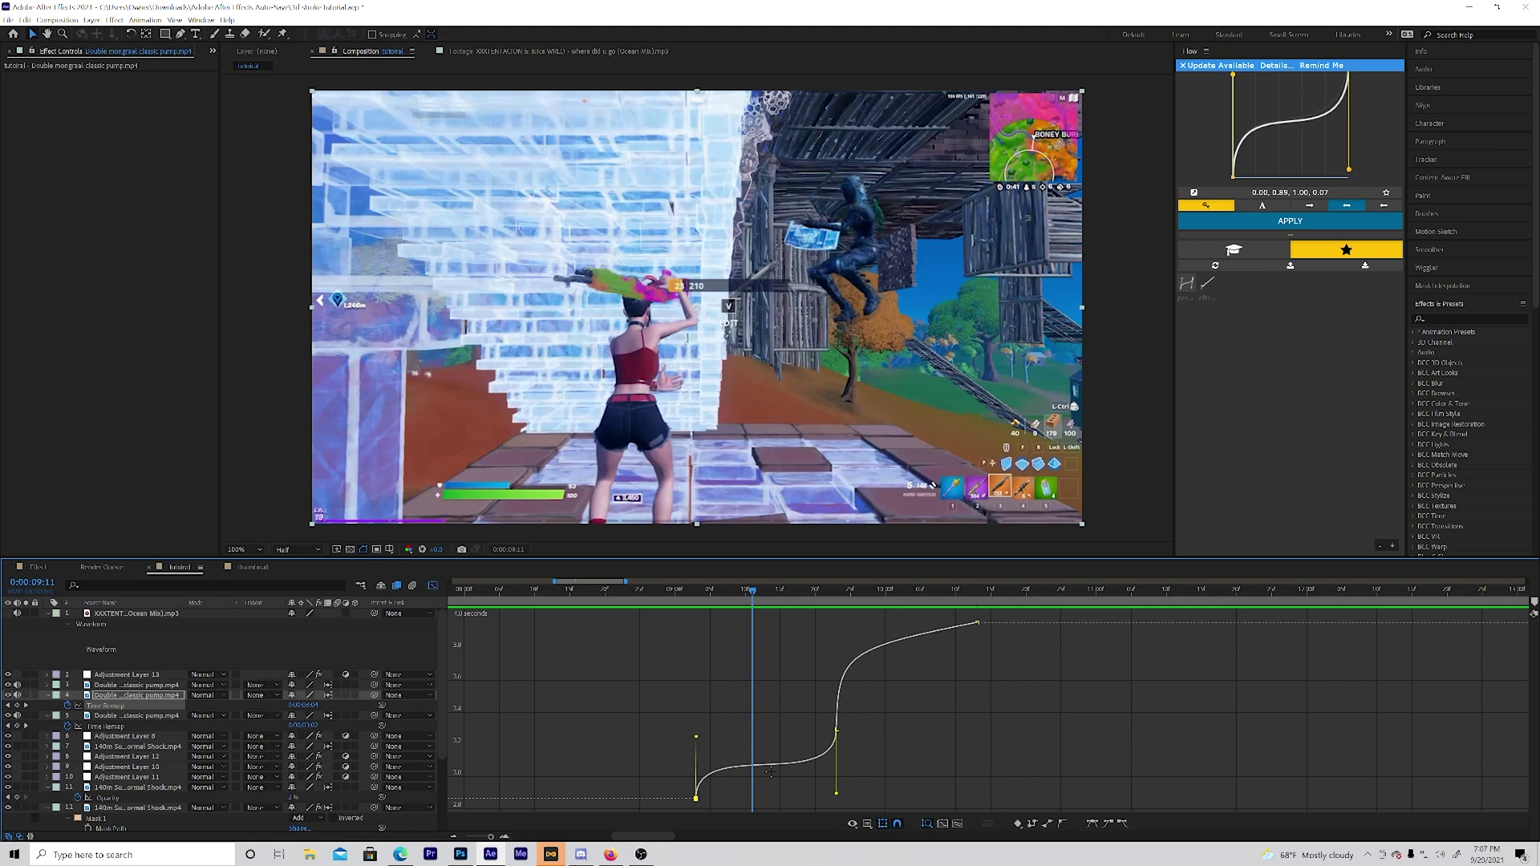
left_click(432, 586)
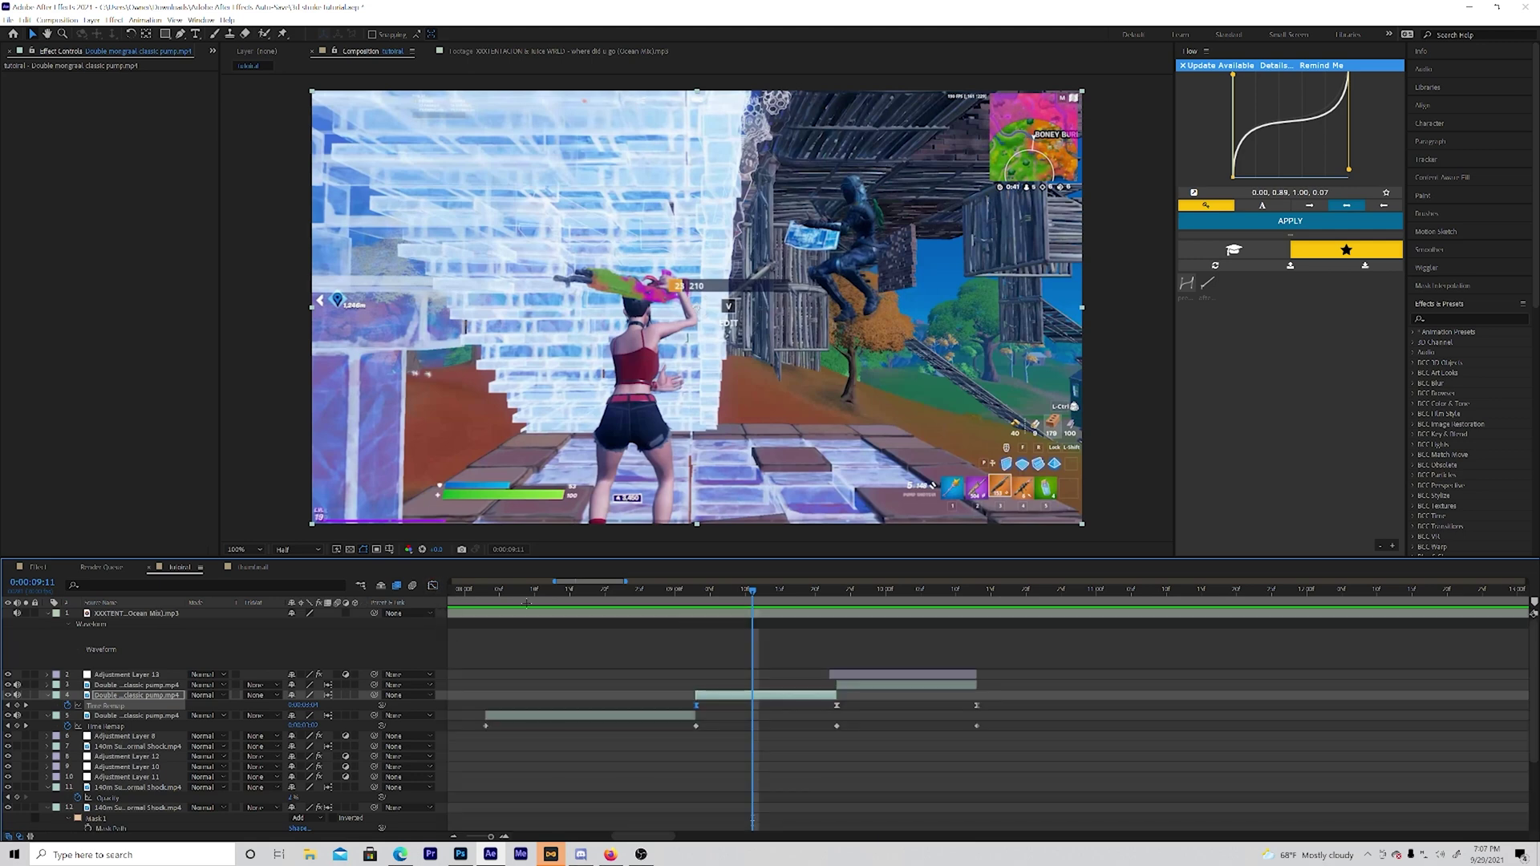
- Apply the saved preset with Black & White and Exposure effects to the middle gameplay clip
left_click_drag(709, 594, 710, 592)
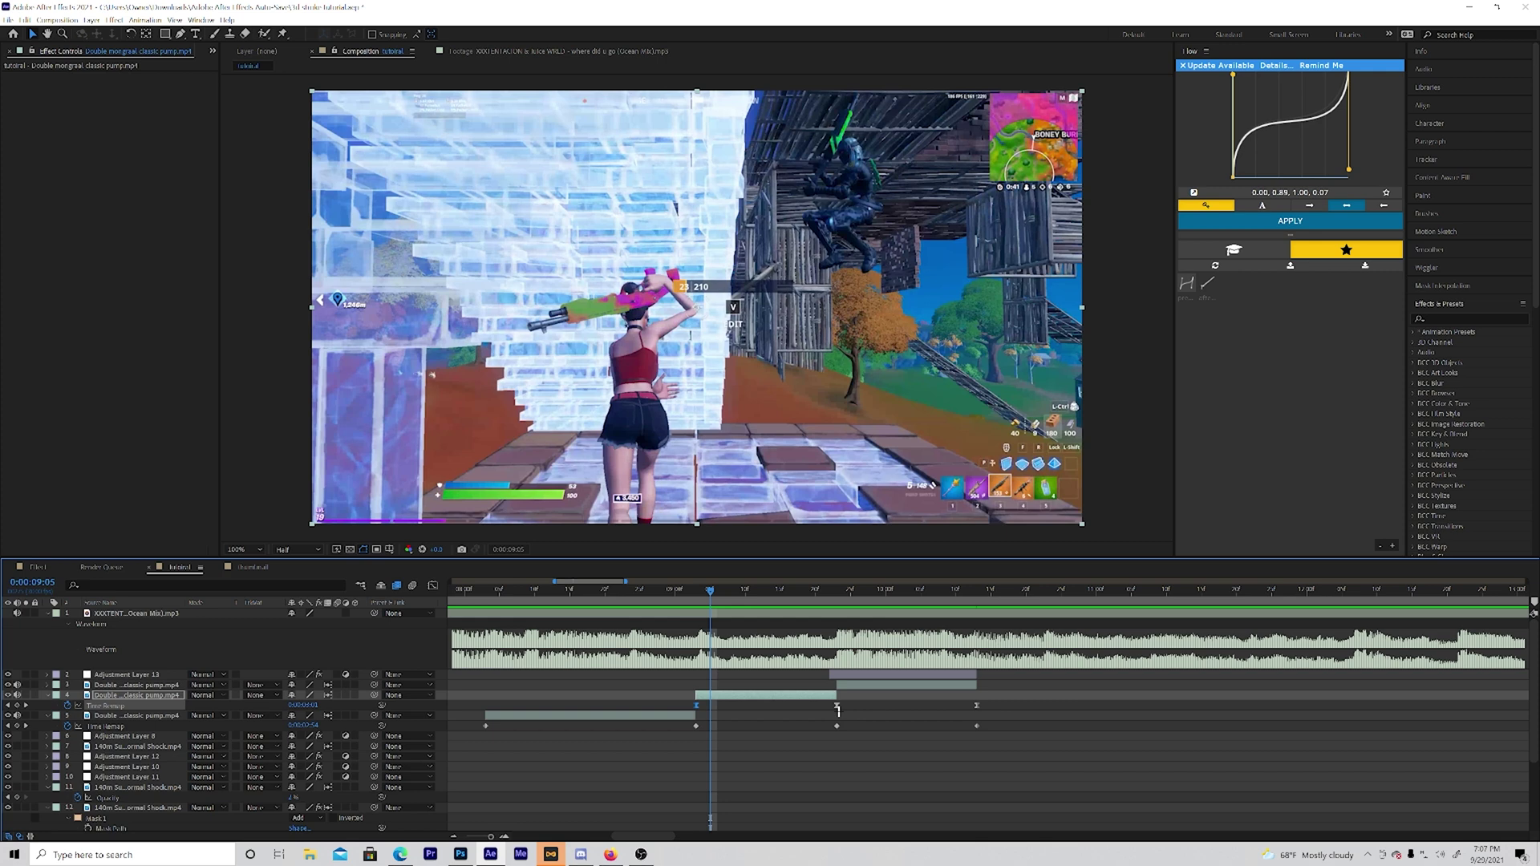
left_click(1437, 320)
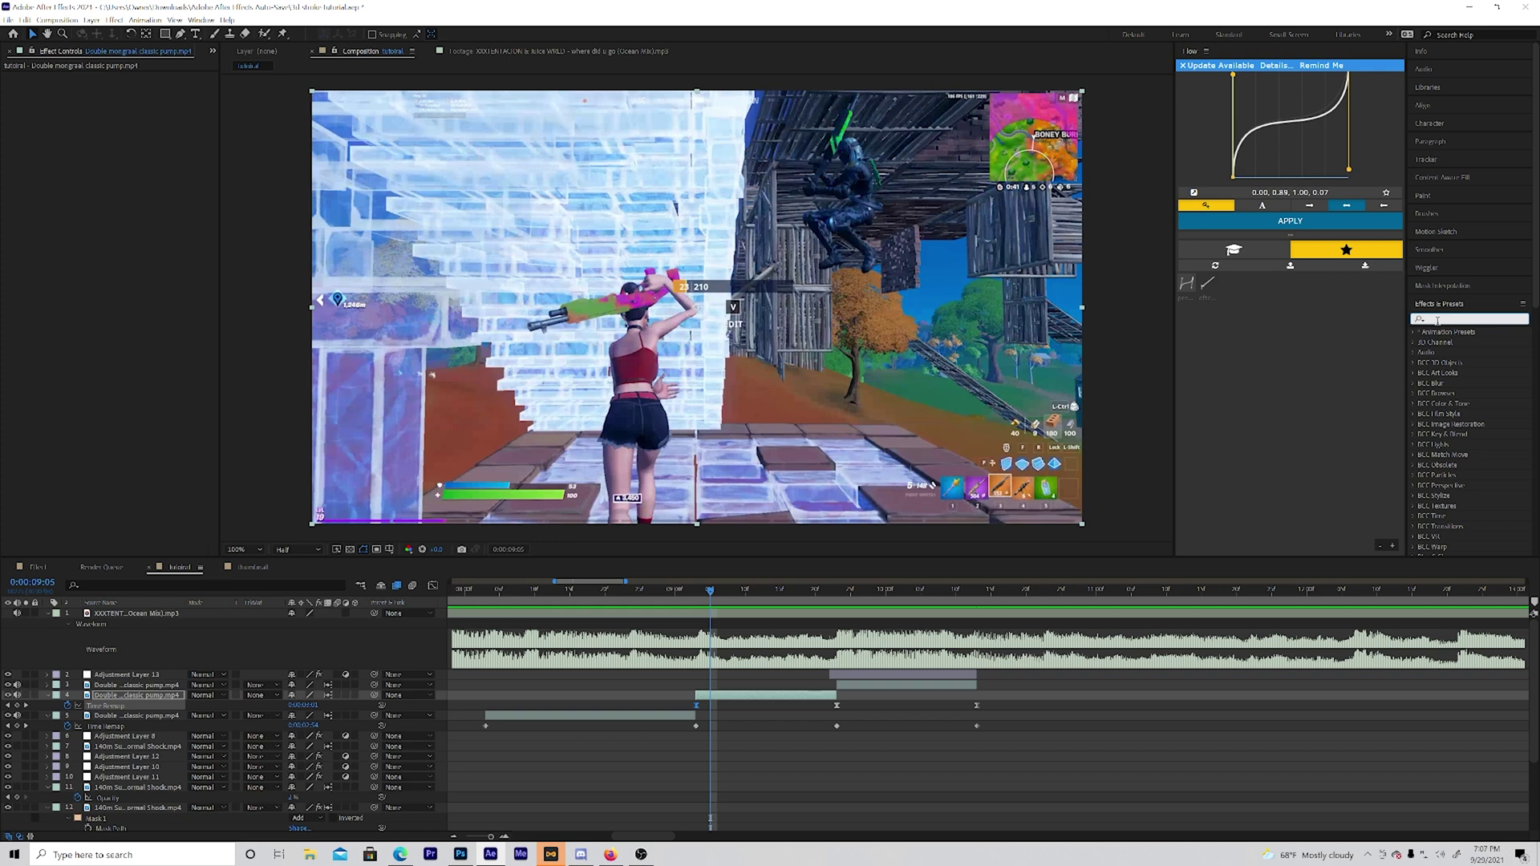
type("e")
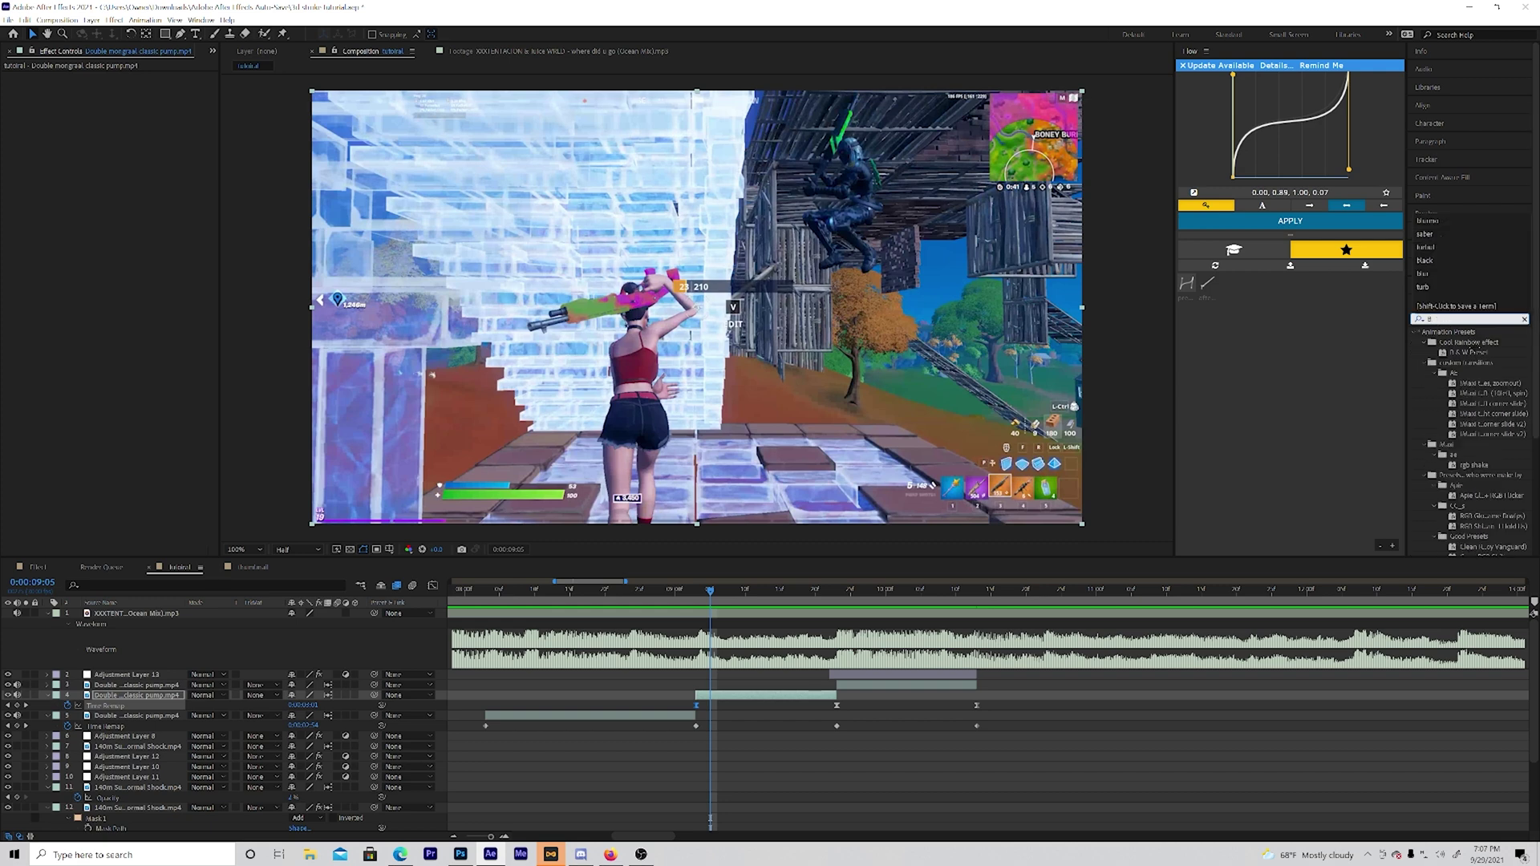
left_click_drag(1466, 352, 763, 692)
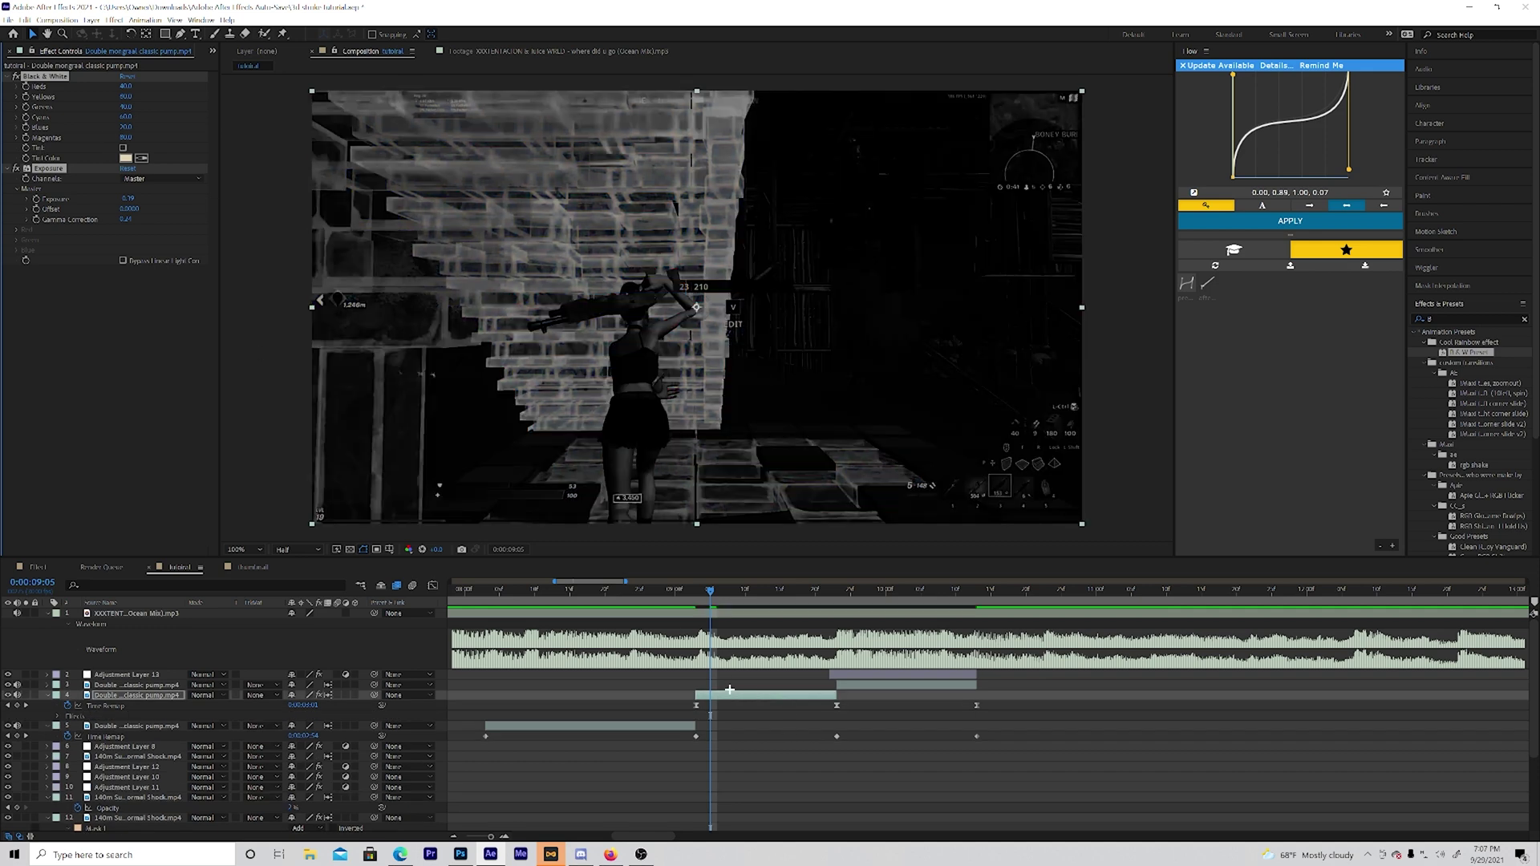
- Create a black solid named "3D stroke" directly above the middle gameplay clip
left_click(739, 694)
key("ctrl+y")
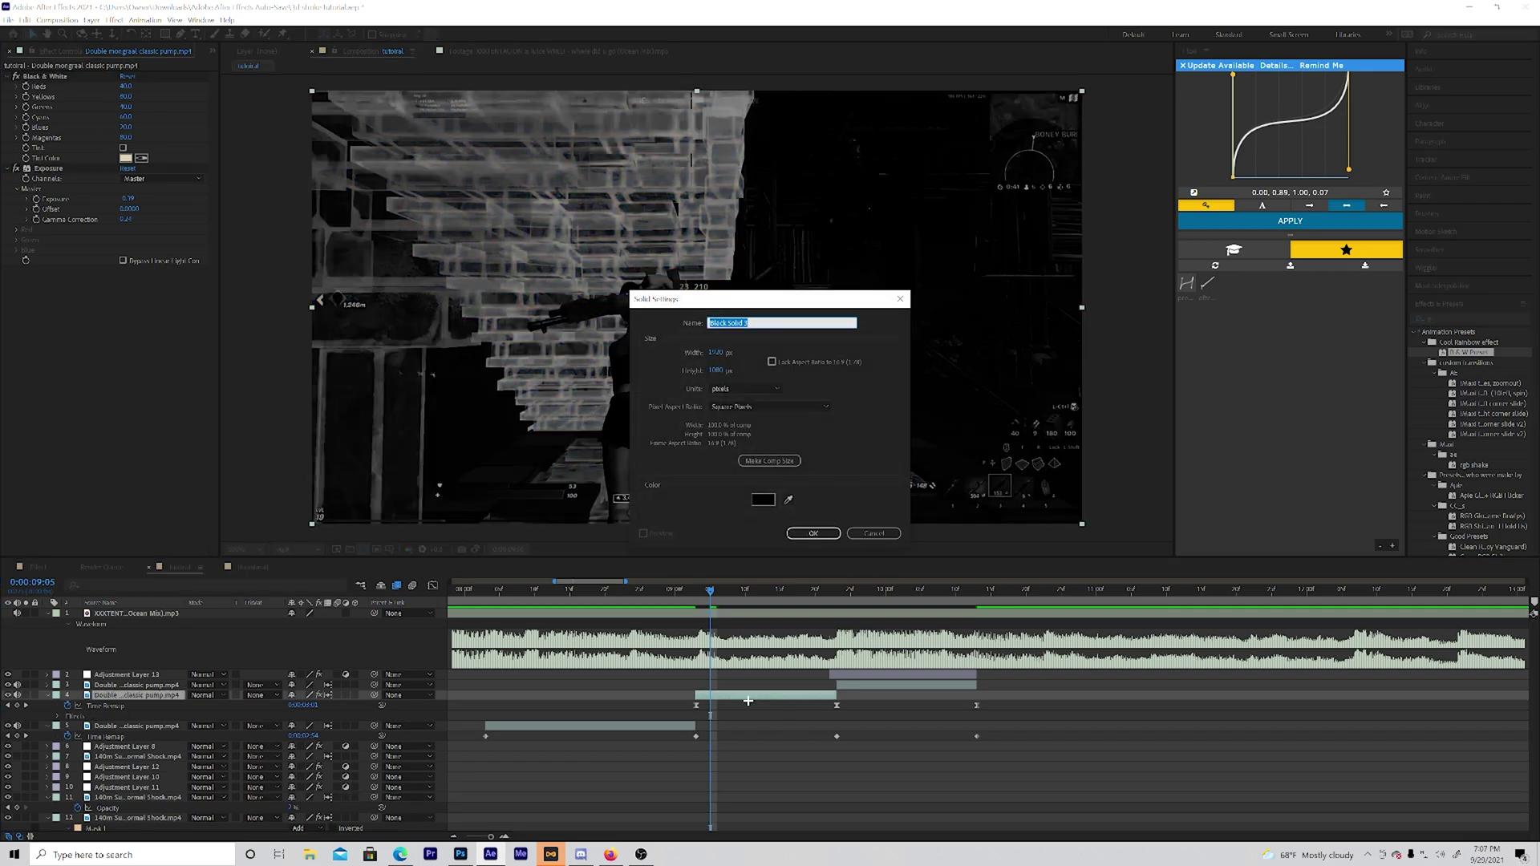
key("BackSpace")
left_click(812, 533)
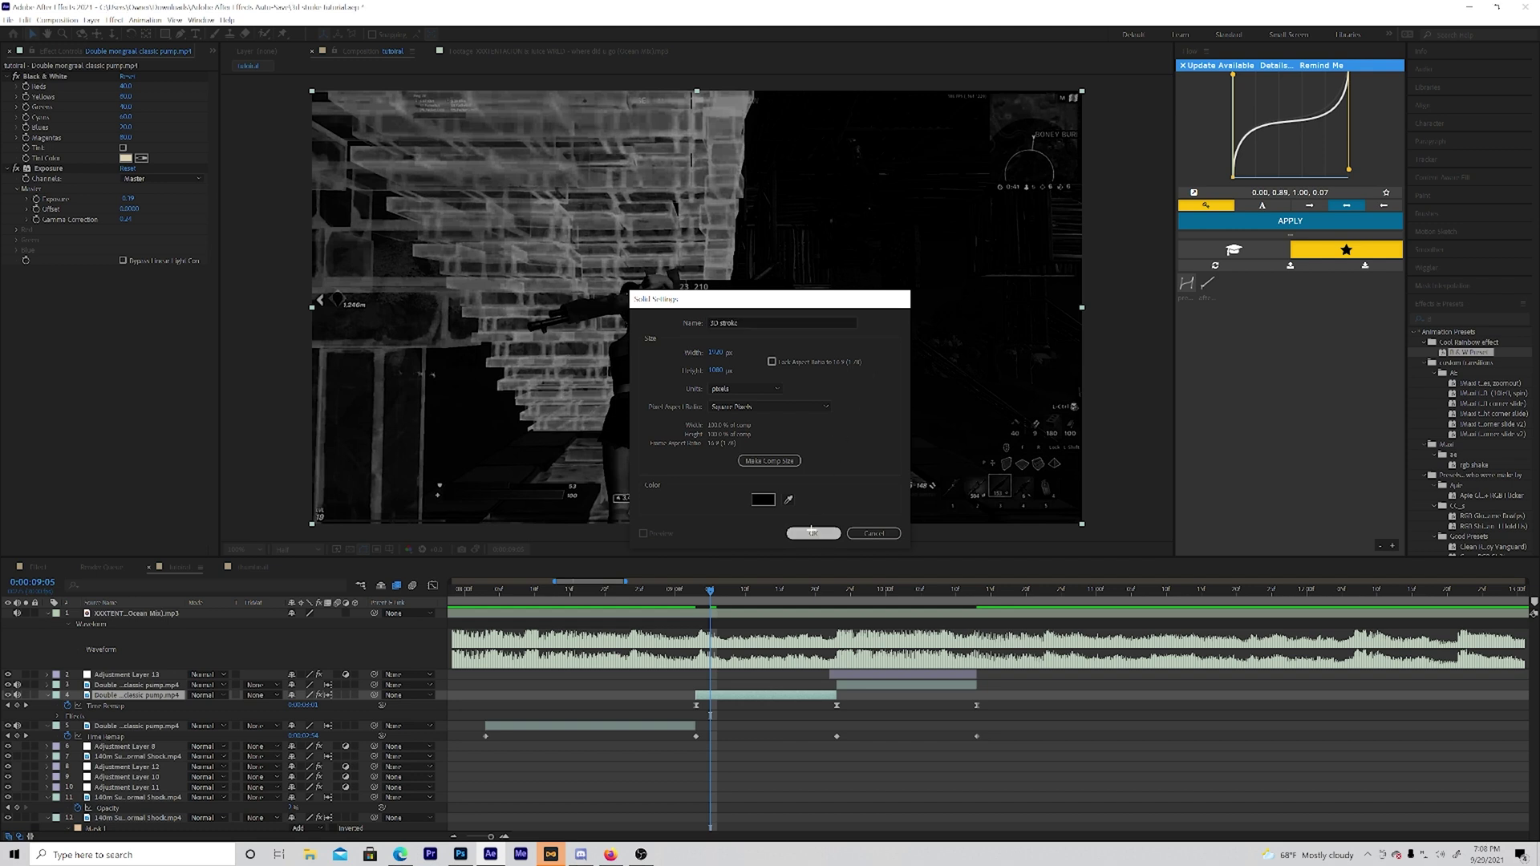
- Split the 3D stroke solid at the middle clip's start, 0:00:09:03, and delete the part before it
key("Page_Up")
key("Page_Up")
key("Page_Up")
key("Page_Down")
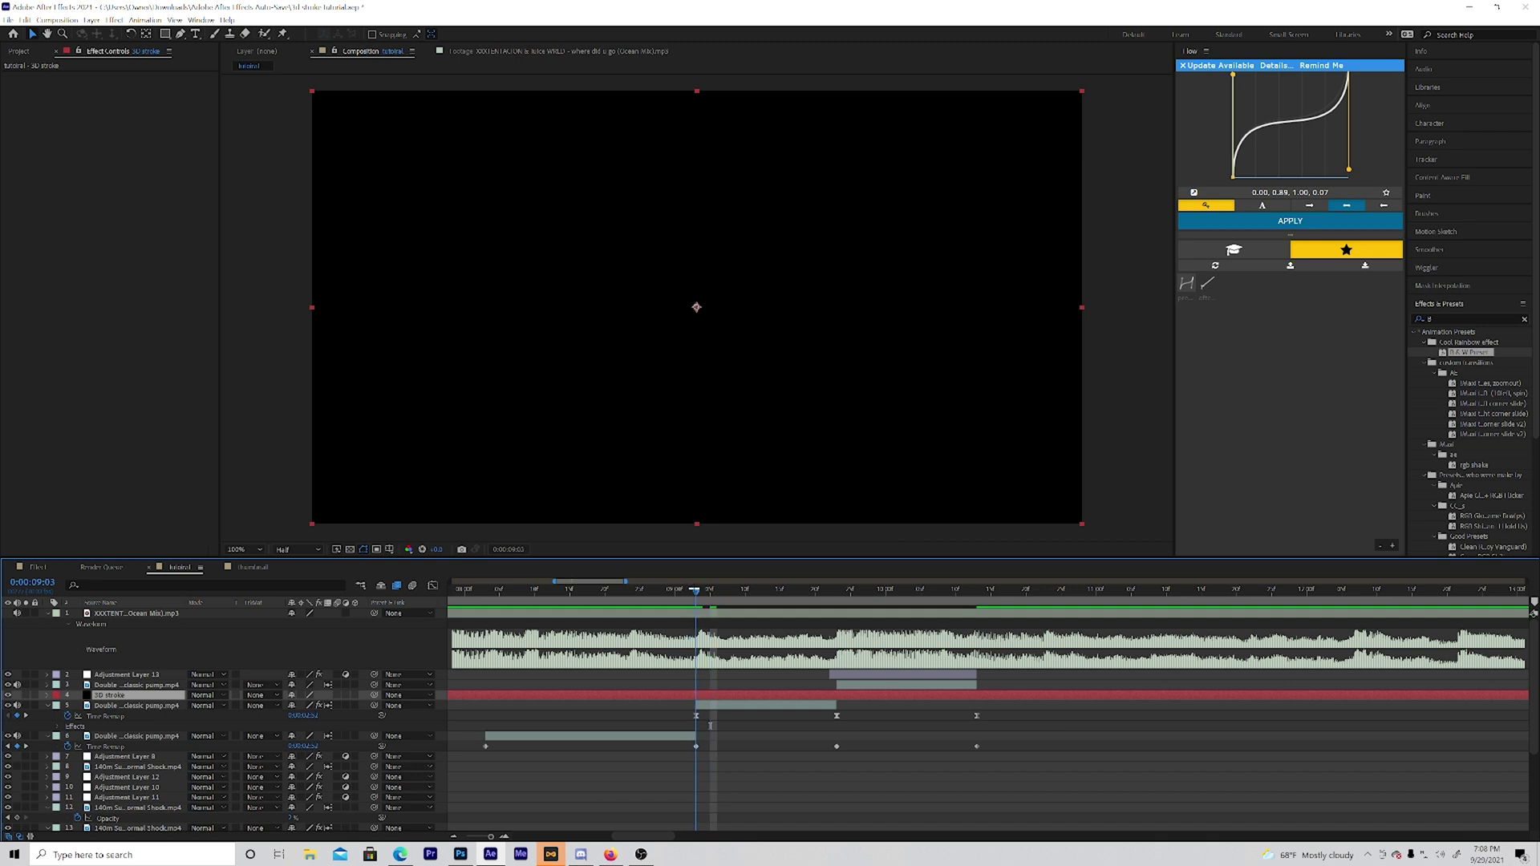
key("ctrl+shift+d")
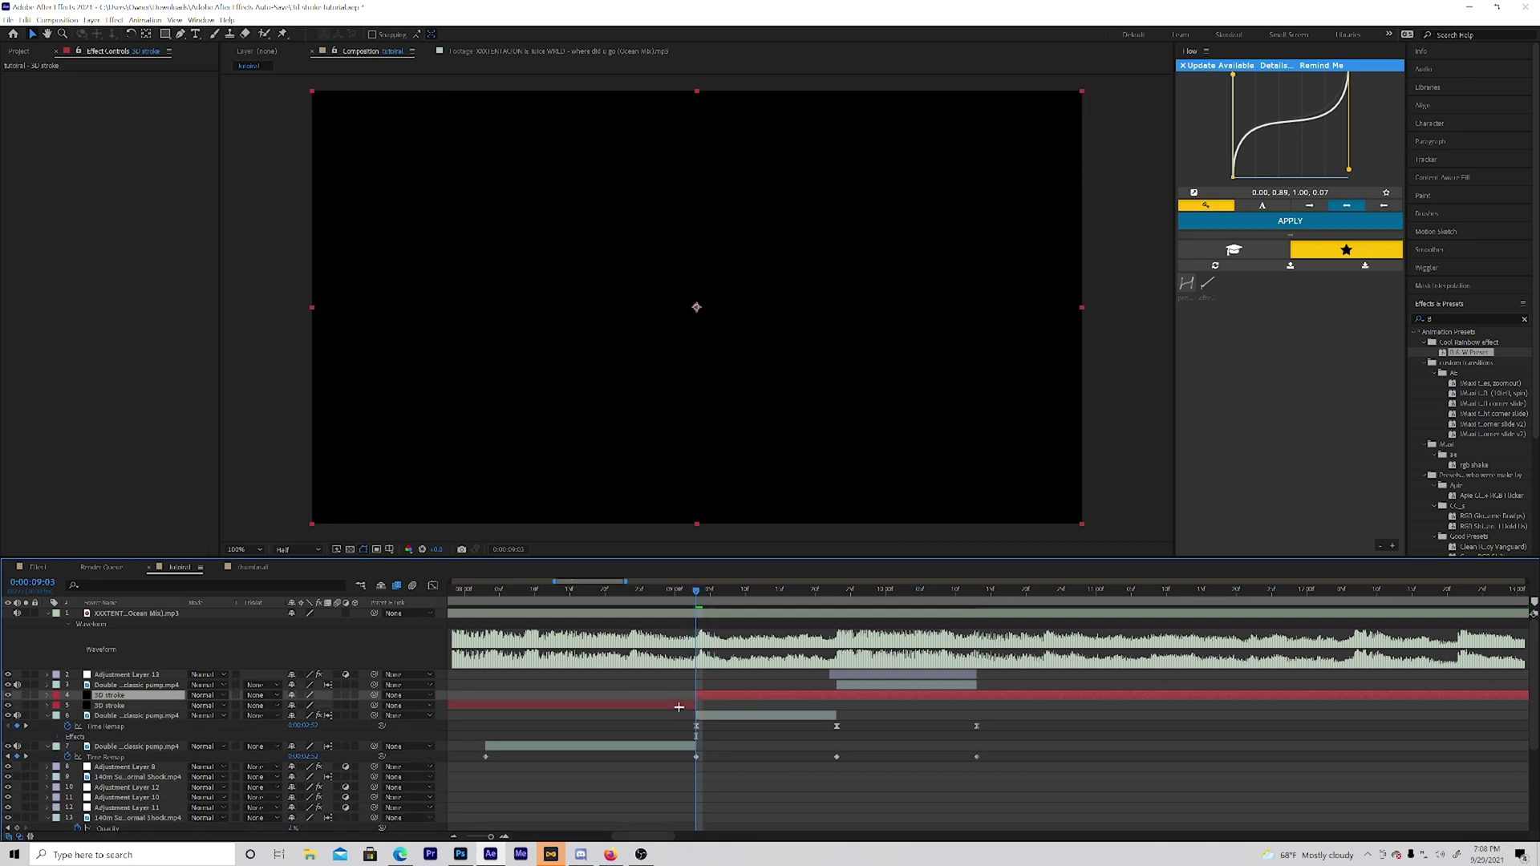
key("Delete")
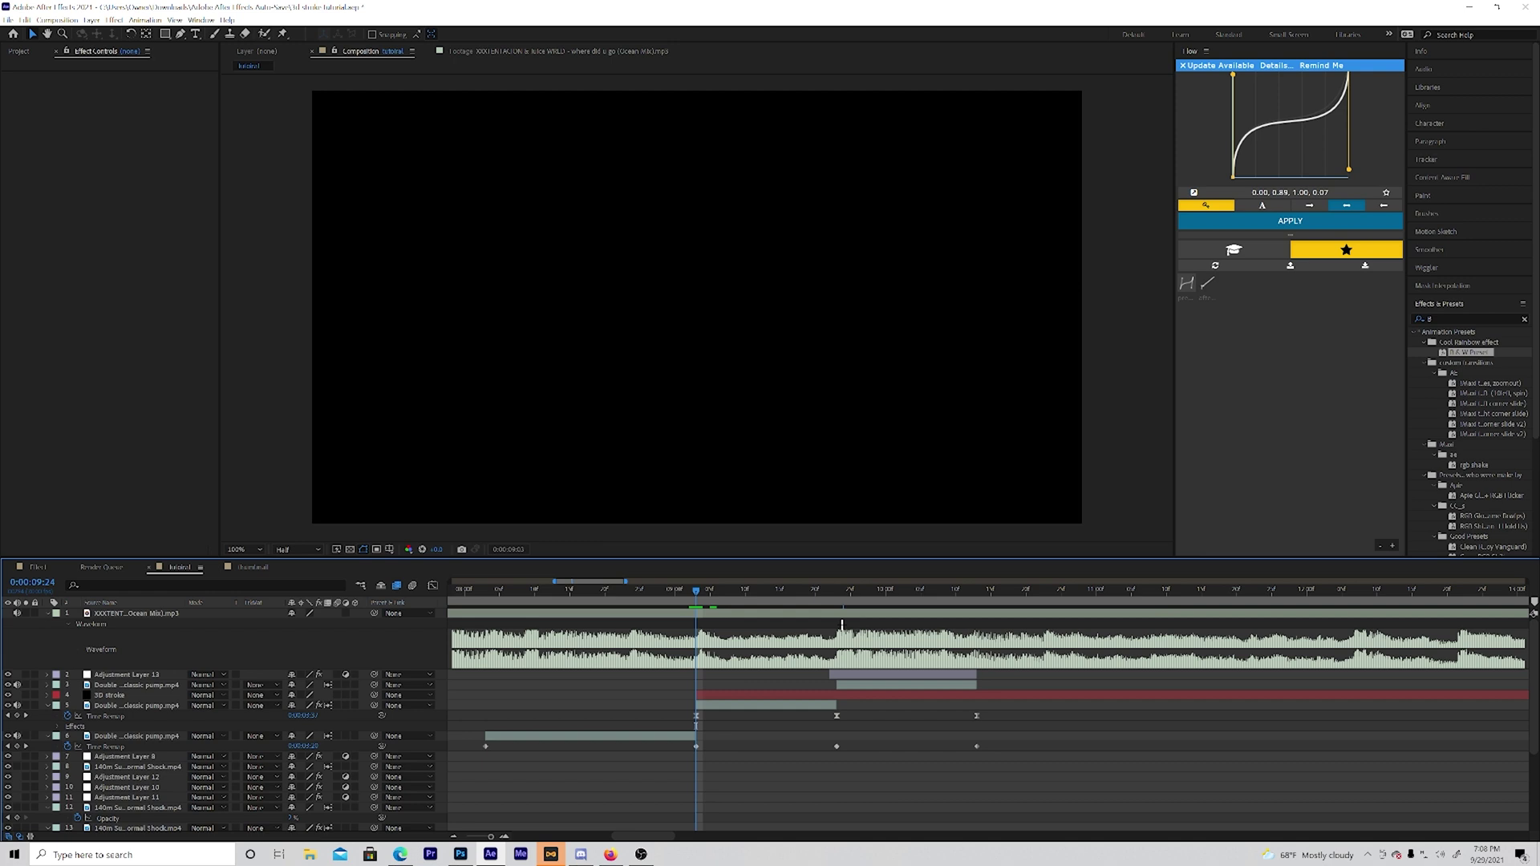
- Split the 3D stroke solid at the middle clip's end, 0:00:09:23, and delete the part after it
left_click_drag(704, 642, 834, 637)
left_click(850, 694)
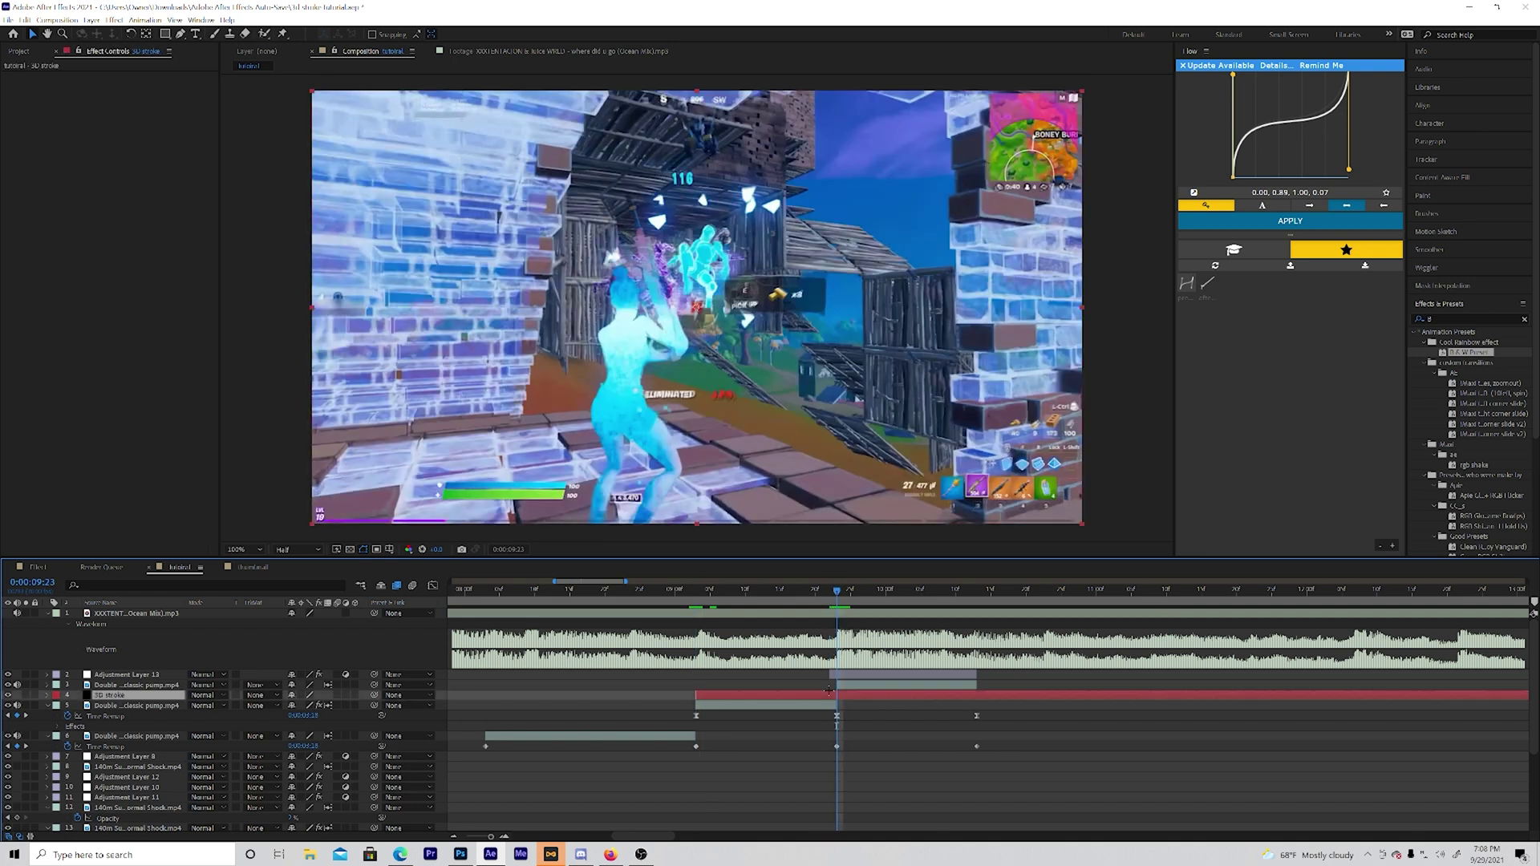
key("ctrl+shift+d")
key("Delete")
- Return to the start of the 3D stroke solid and apply the Trapcode 3D Stroke effect to it
left_click_drag(829, 591, 697, 638)
left_click(715, 696)
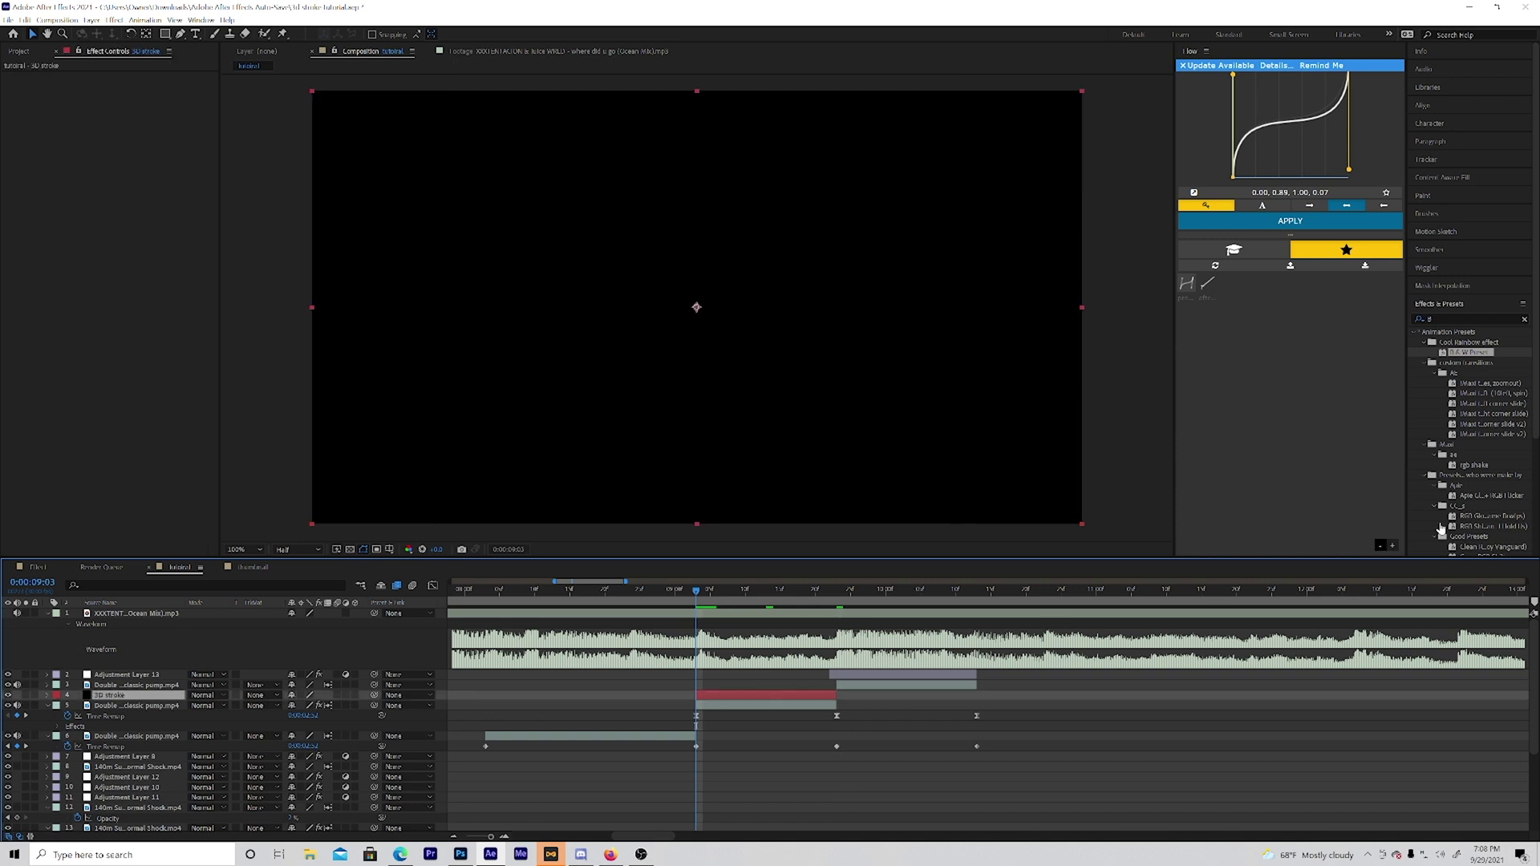
left_click(1408, 317)
type("3d")
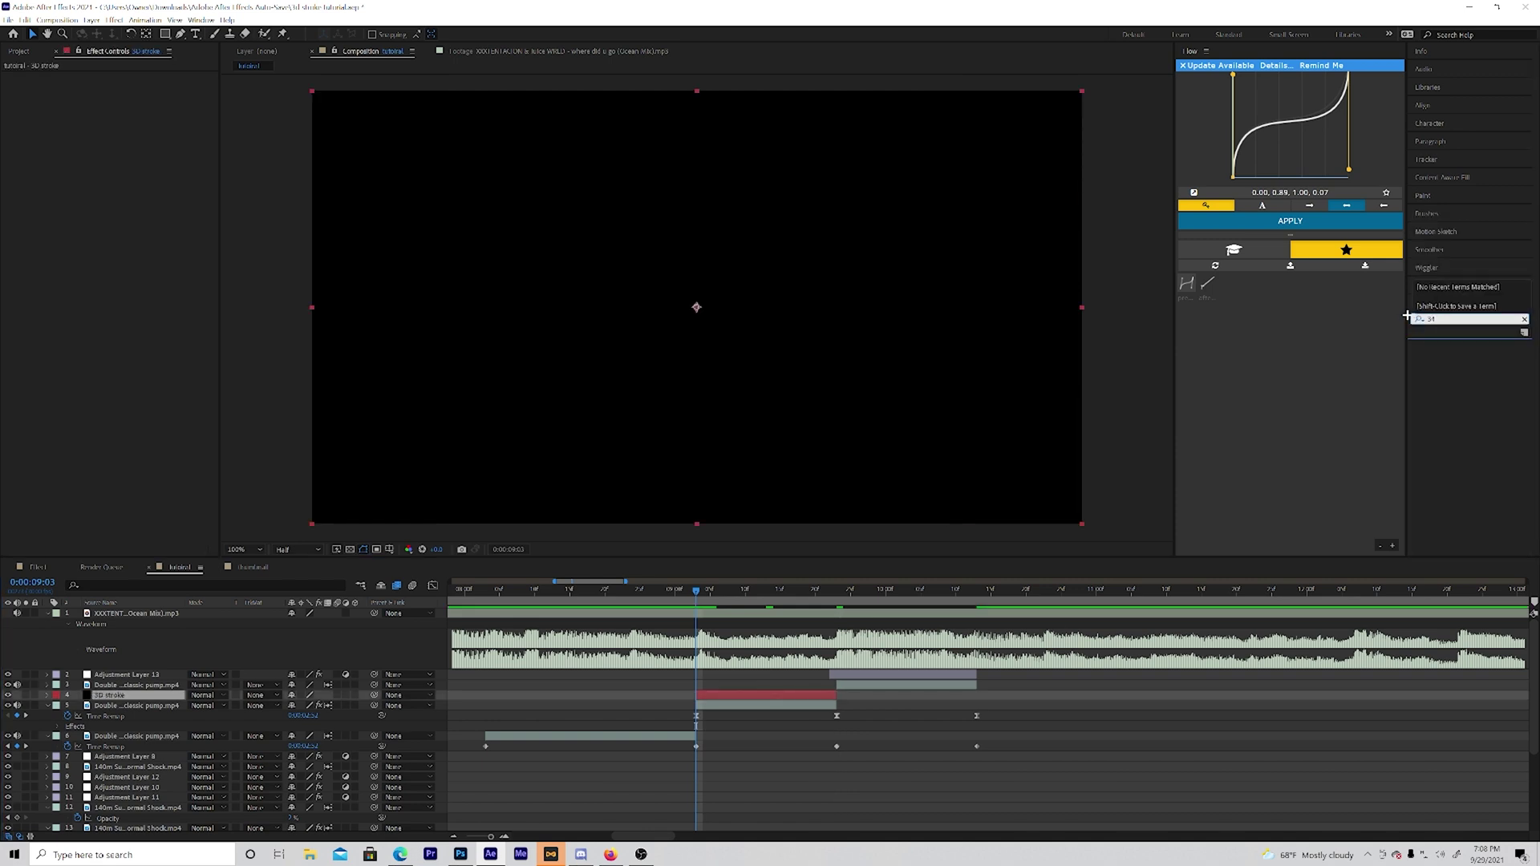
key("BackSpace")
key("BackSpace")
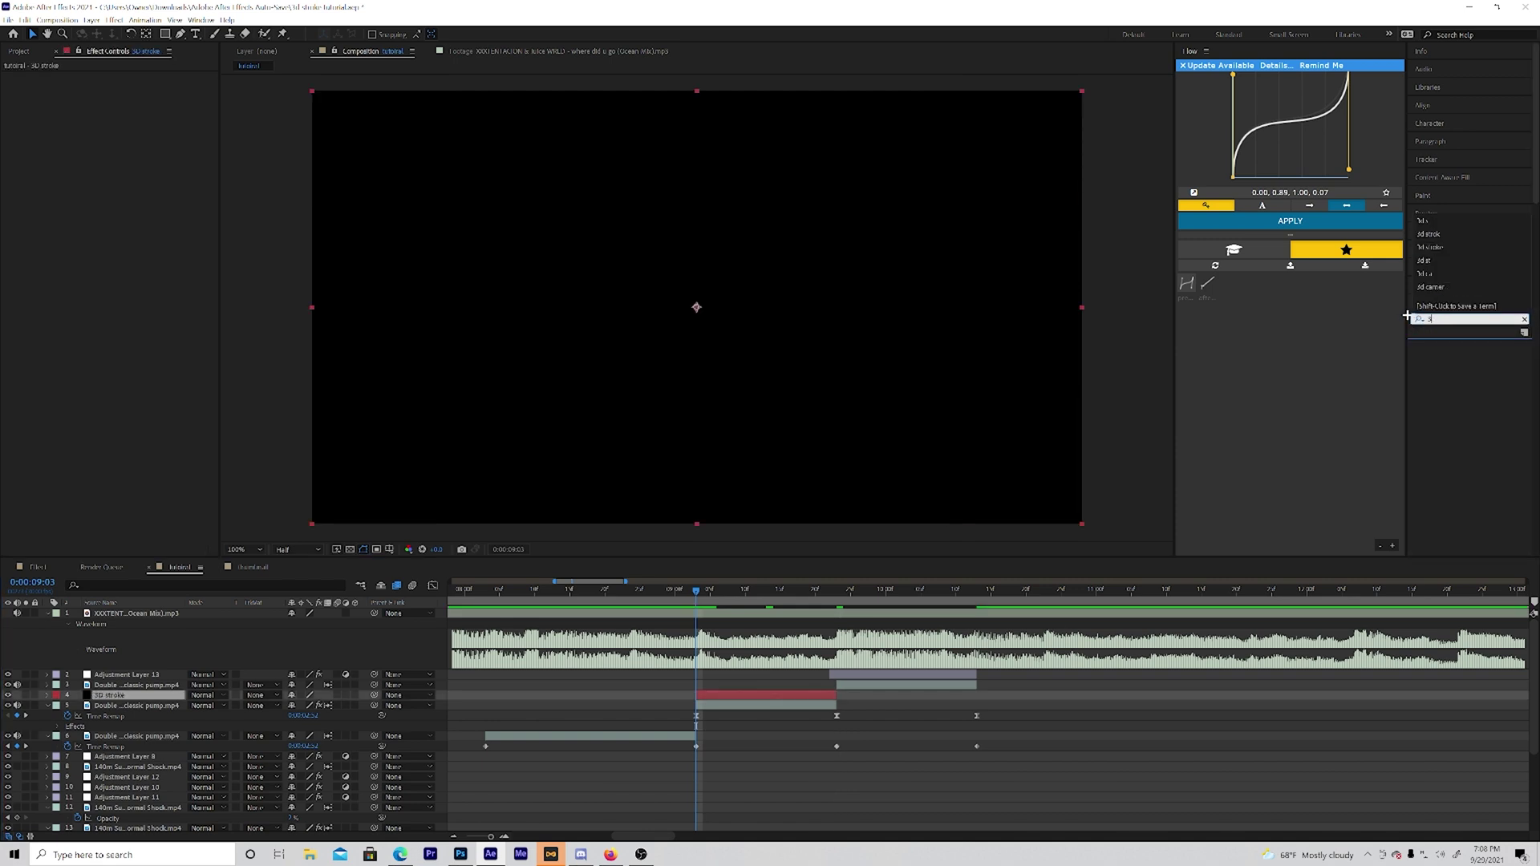
type("d st")
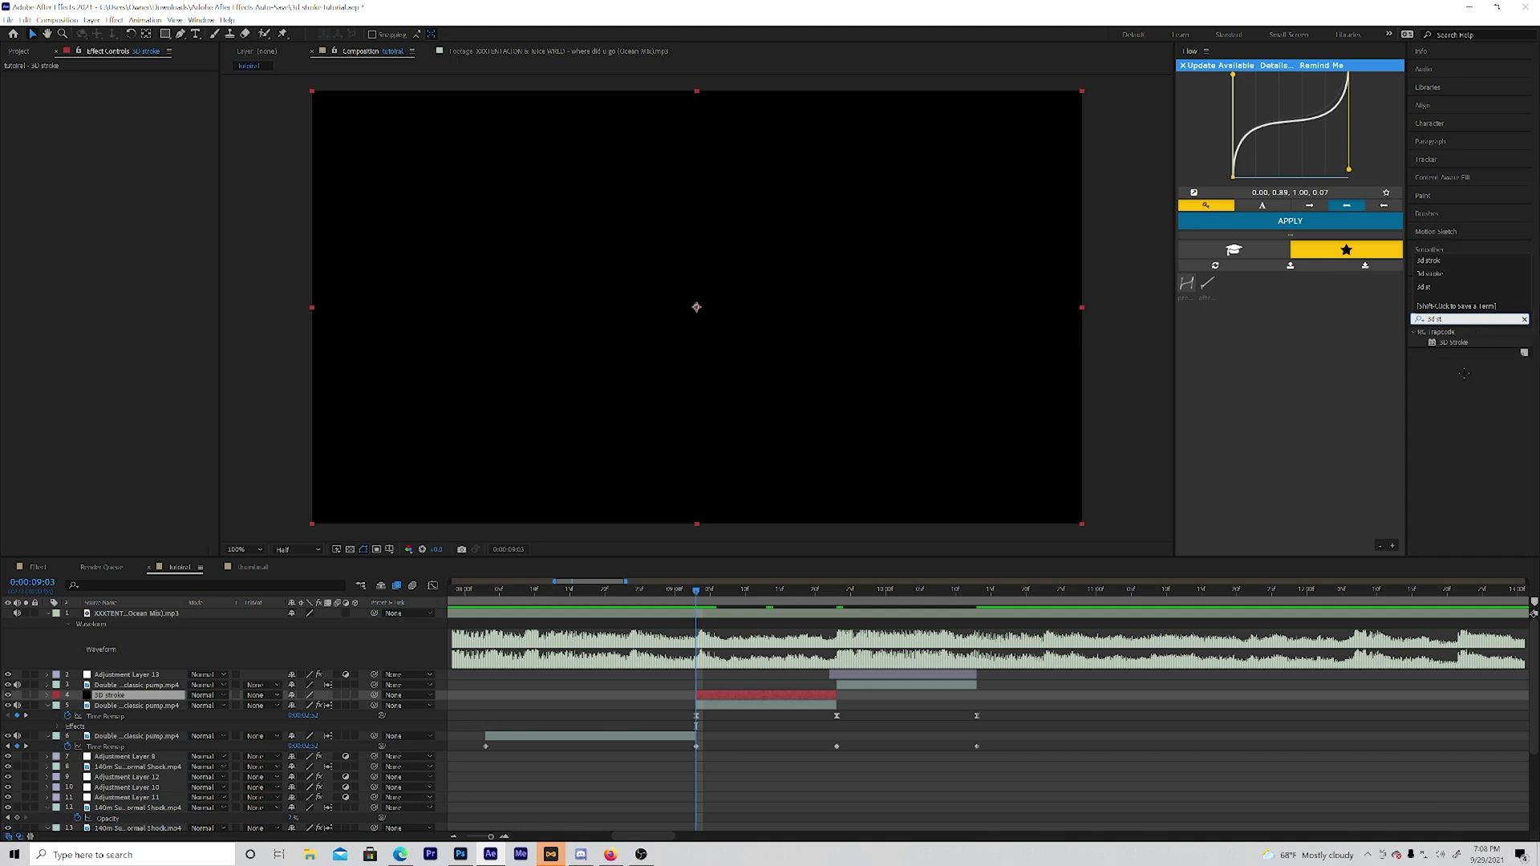
mouse_move(1453, 342)
left_mouse_down()
mouse_move(782, 659)
mouse_move(760, 695)
left_mouse_up()
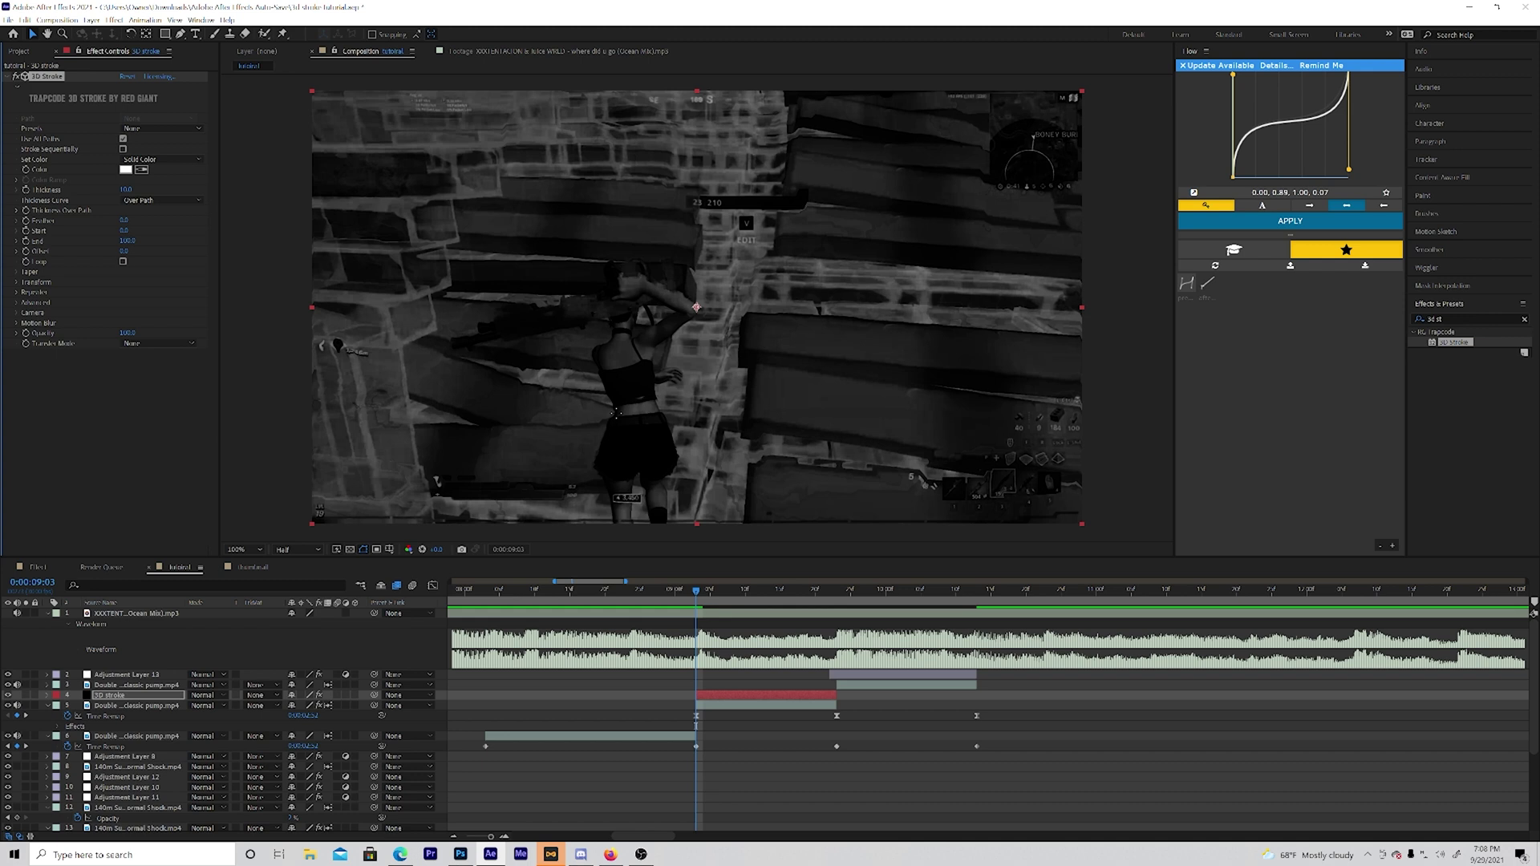
- Draw a curved path with the Pen tool, winding from the character's feet up to her head
left_click(179, 34)
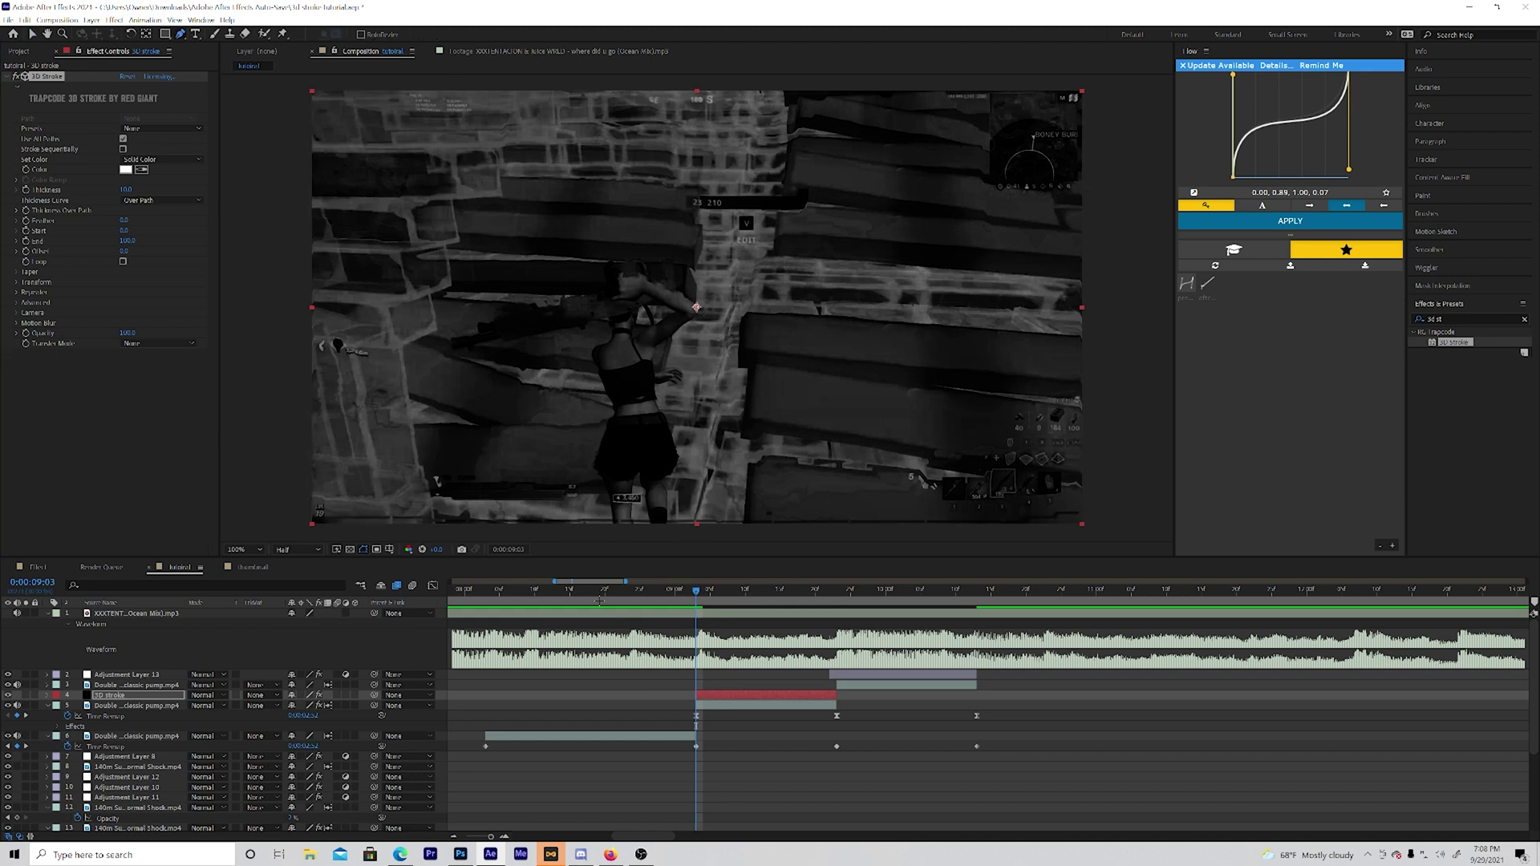
left_click(580, 532)
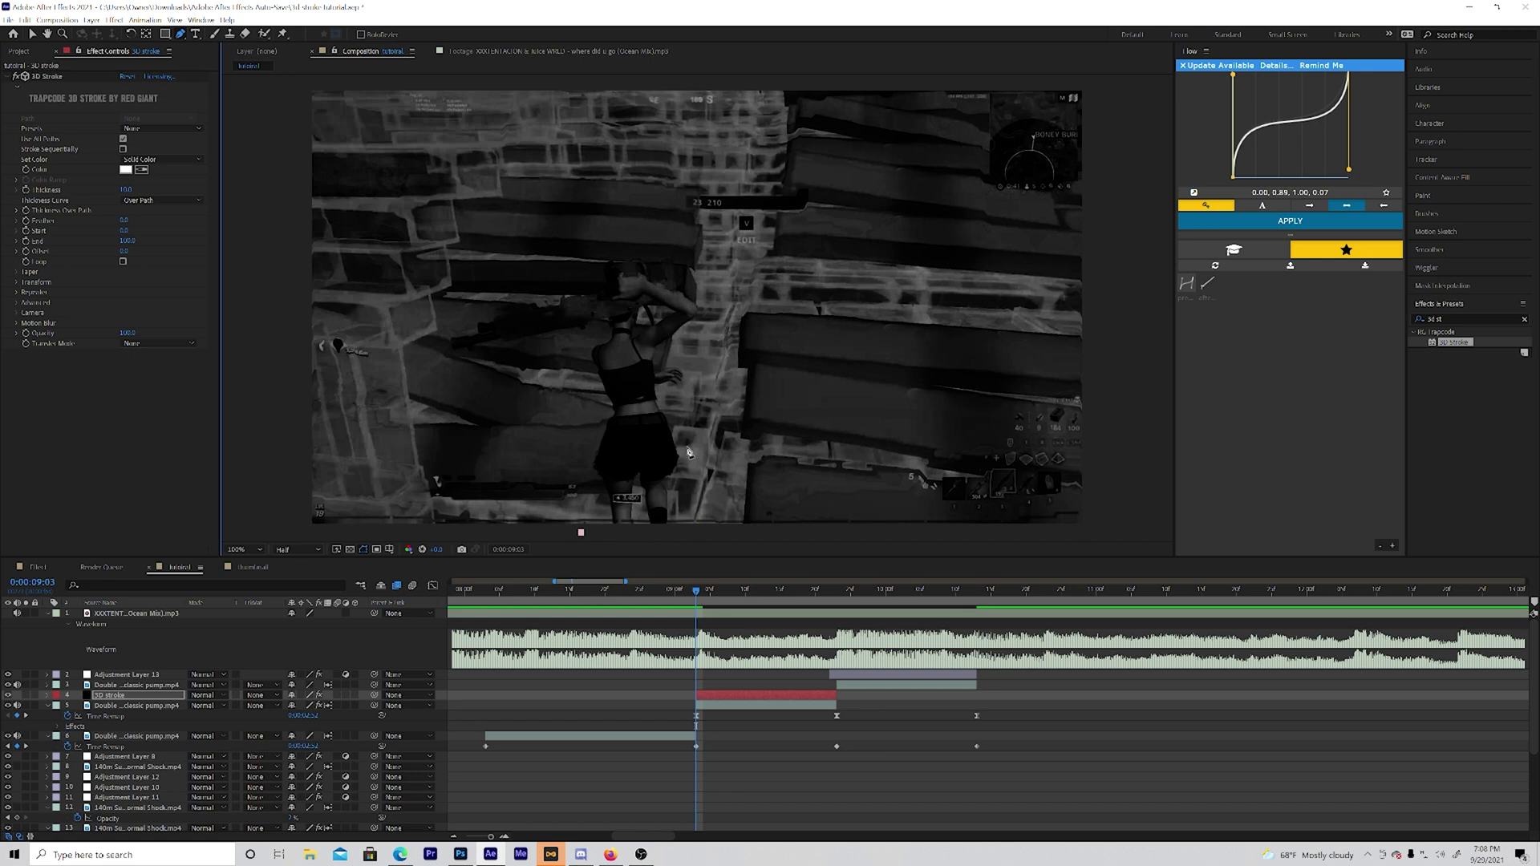
left_click_drag(687, 446, 690, 407)
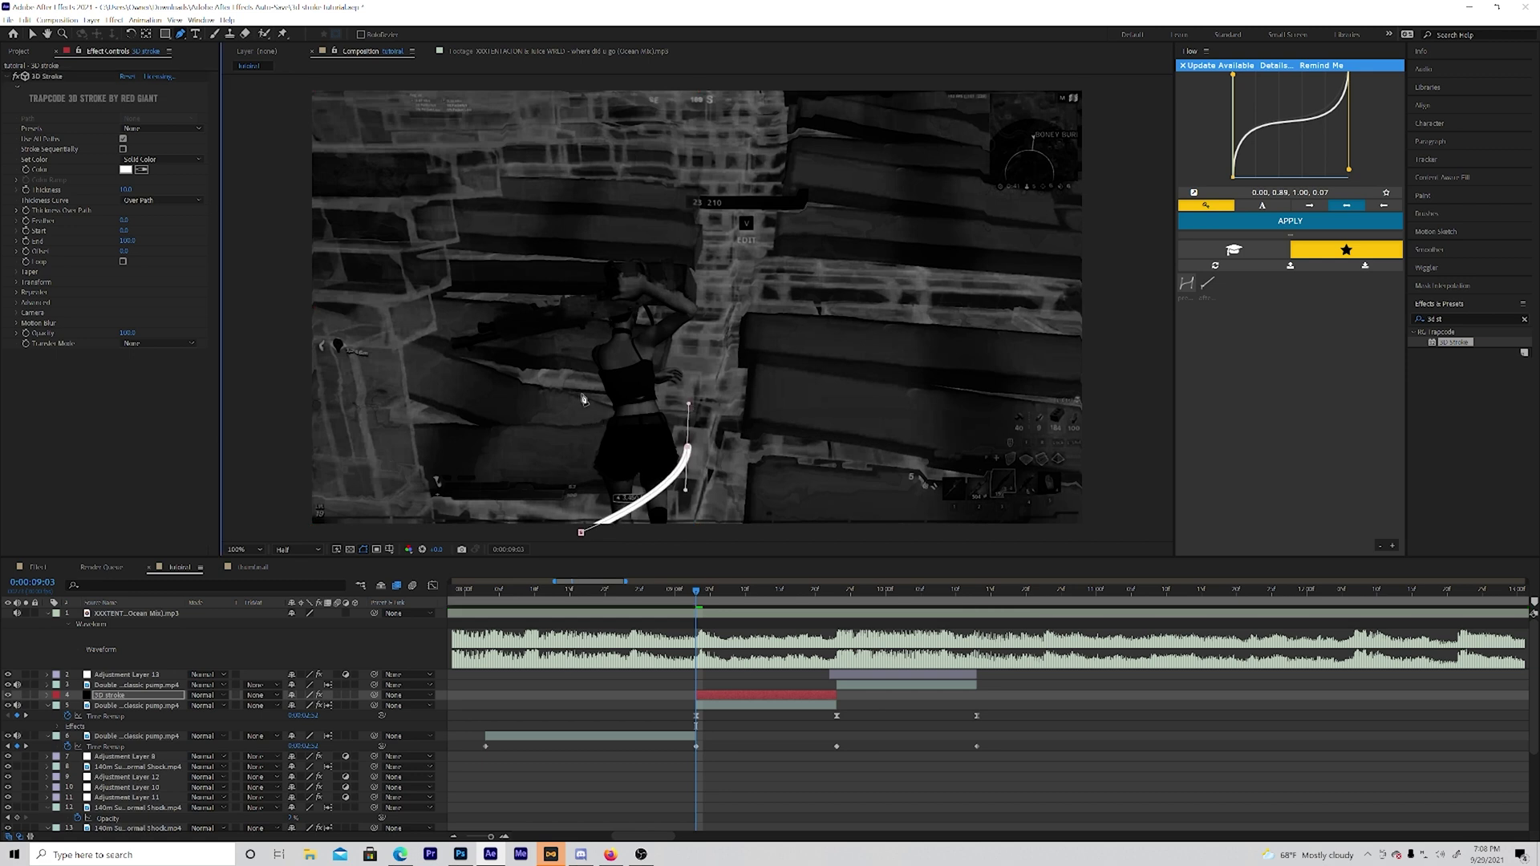
mouse_move(581, 393)
left_mouse_down()
mouse_move(582, 357)
mouse_move(659, 345)
mouse_move(591, 306)
mouse_move(637, 276)
mouse_move(584, 228)
mouse_move(628, 265)
mouse_move(597, 258)
left_mouse_up()
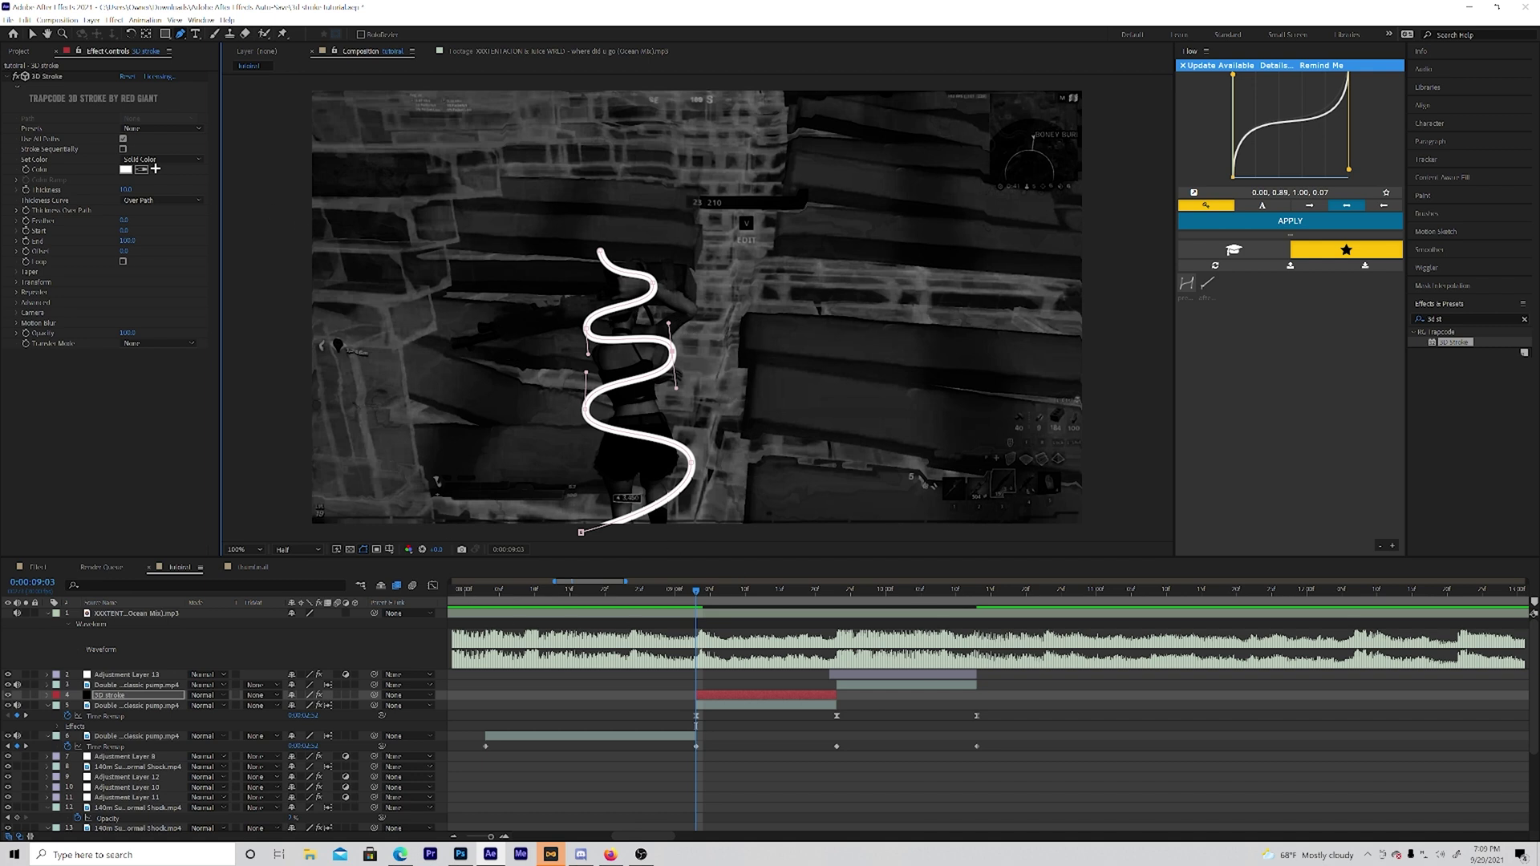
- Set the 3D Stroke color to bright magenta
left_click(126, 170)
left_click(1142, 401)
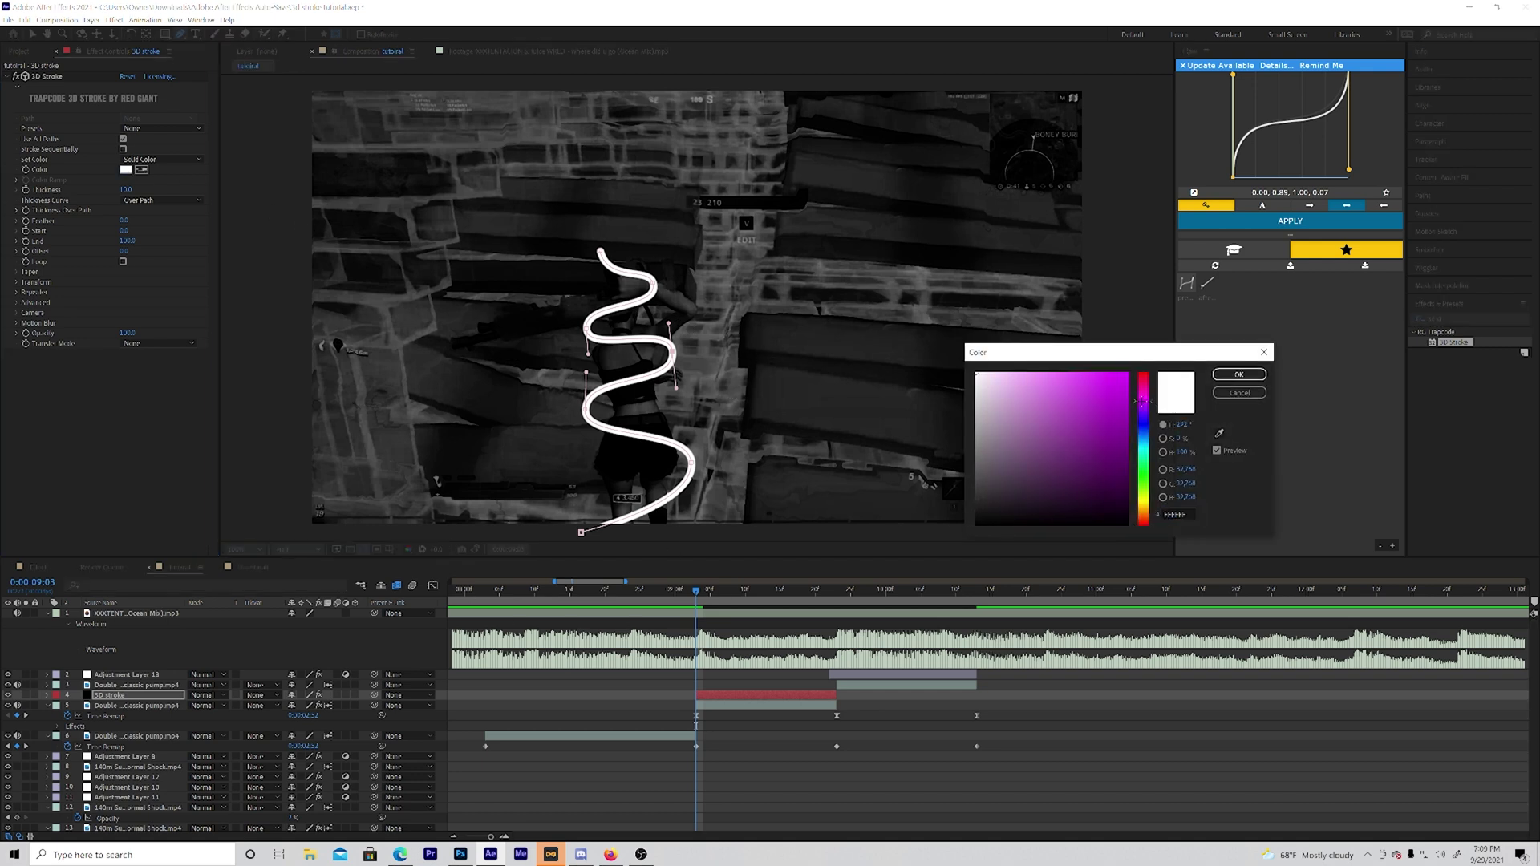
left_click(1127, 374)
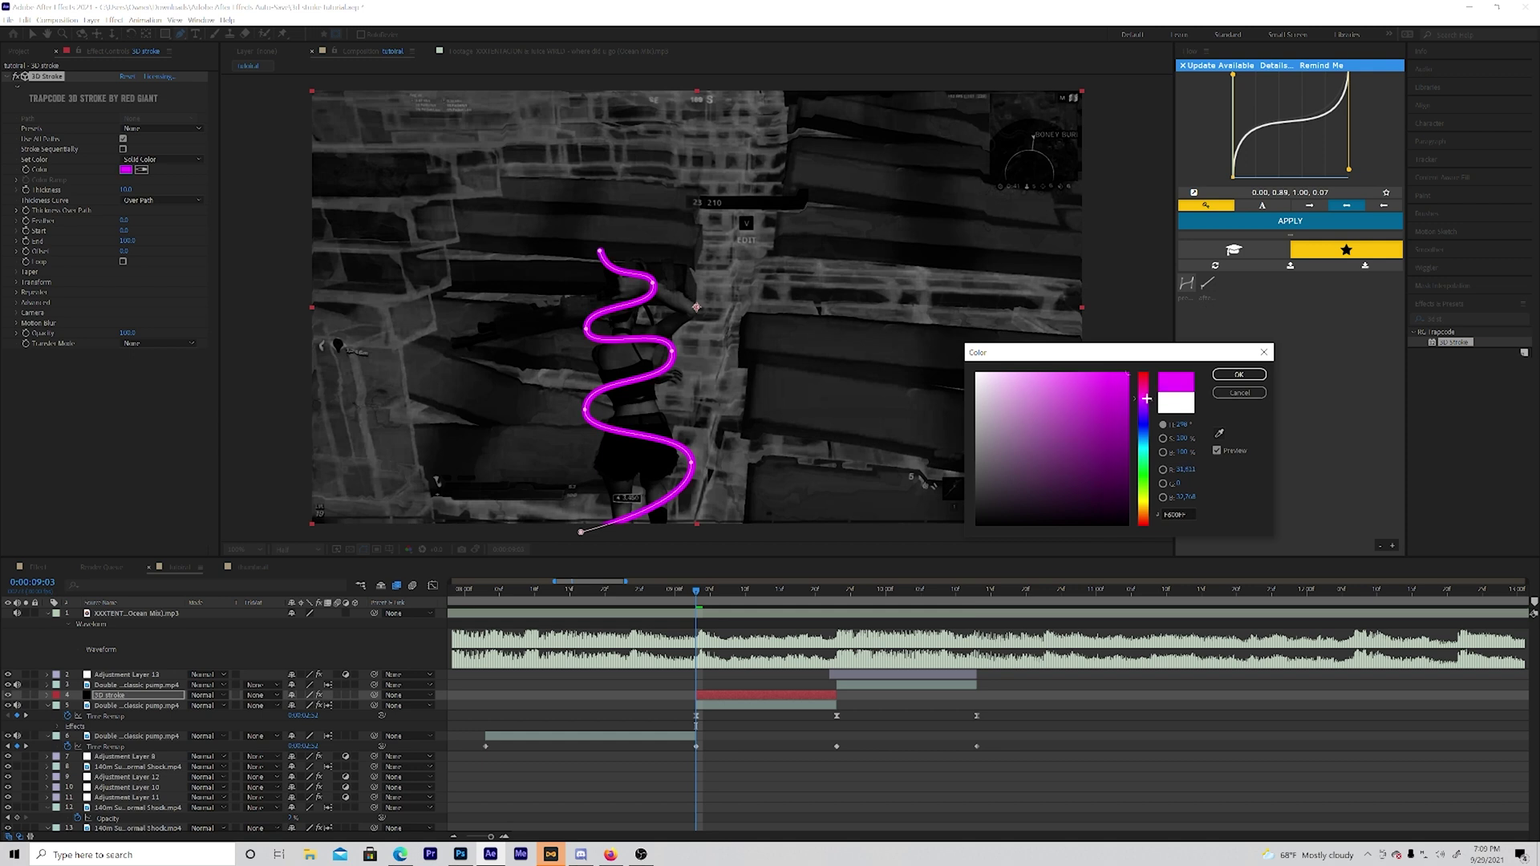
left_click(1239, 374)
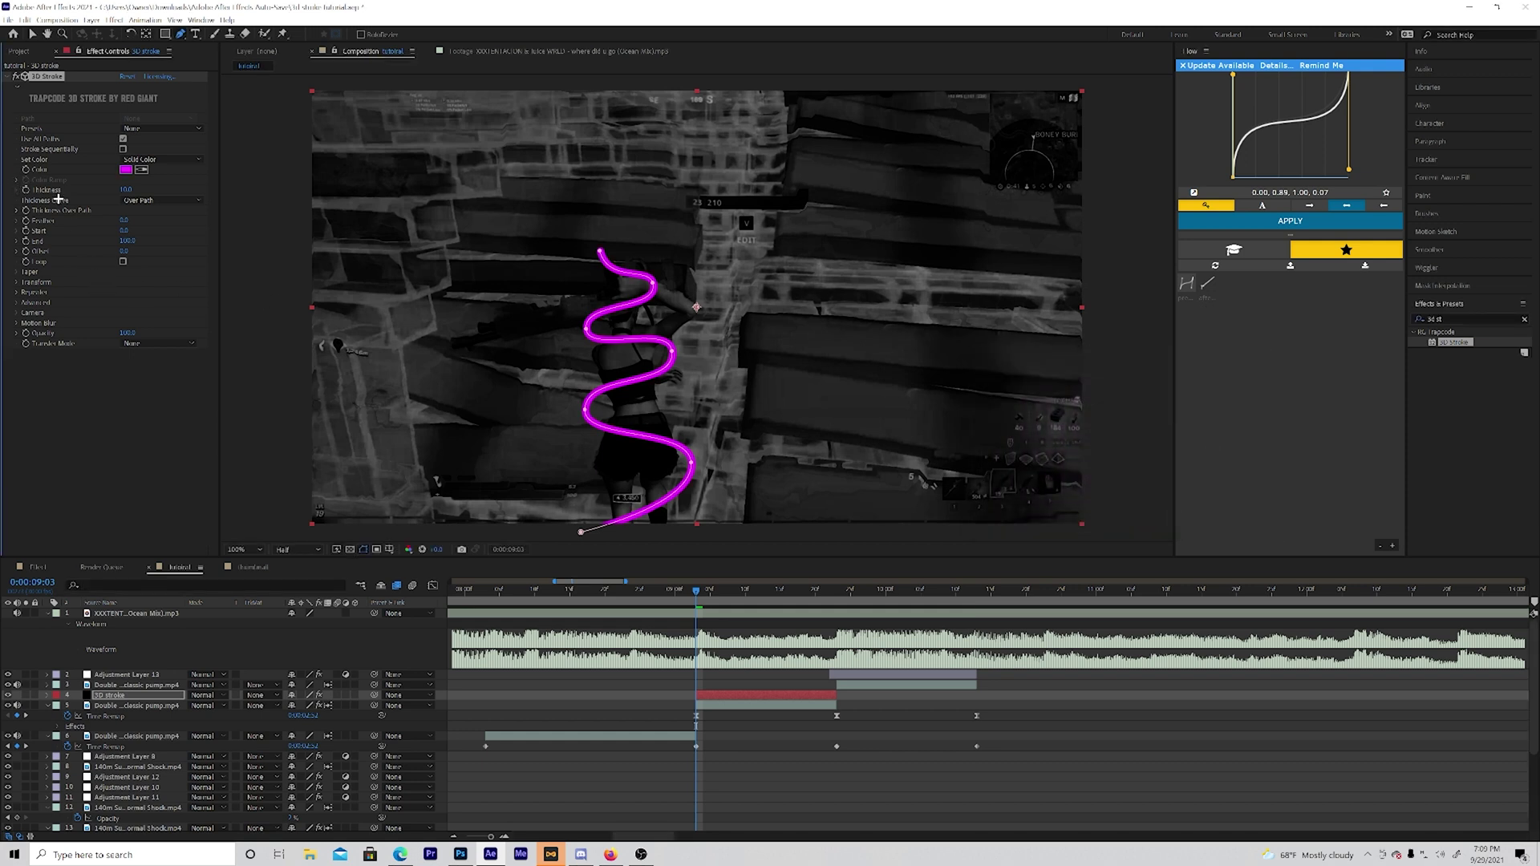
- Try a 3D Stroke thickness of 4, and settle on a thickness of 6
left_click(124, 189)
type("4")
key("Return")
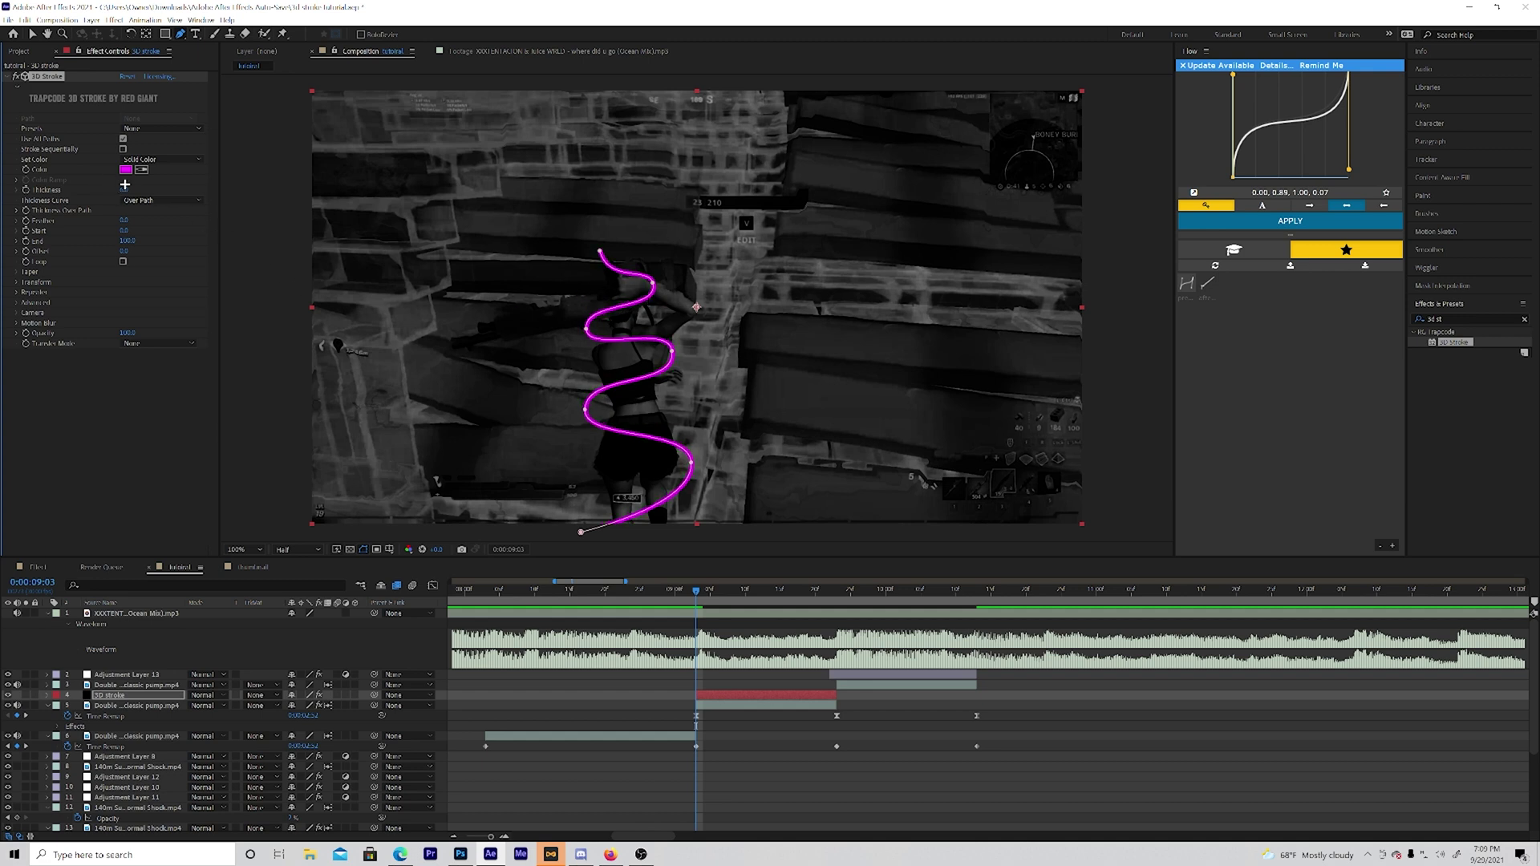
left_click(126, 189)
key("Return")
left_click(124, 190)
type("6")
key("Return")
- Enable the stroke's taper with a start thickness of 100 and an end thickness of 30
left_click(15, 272)
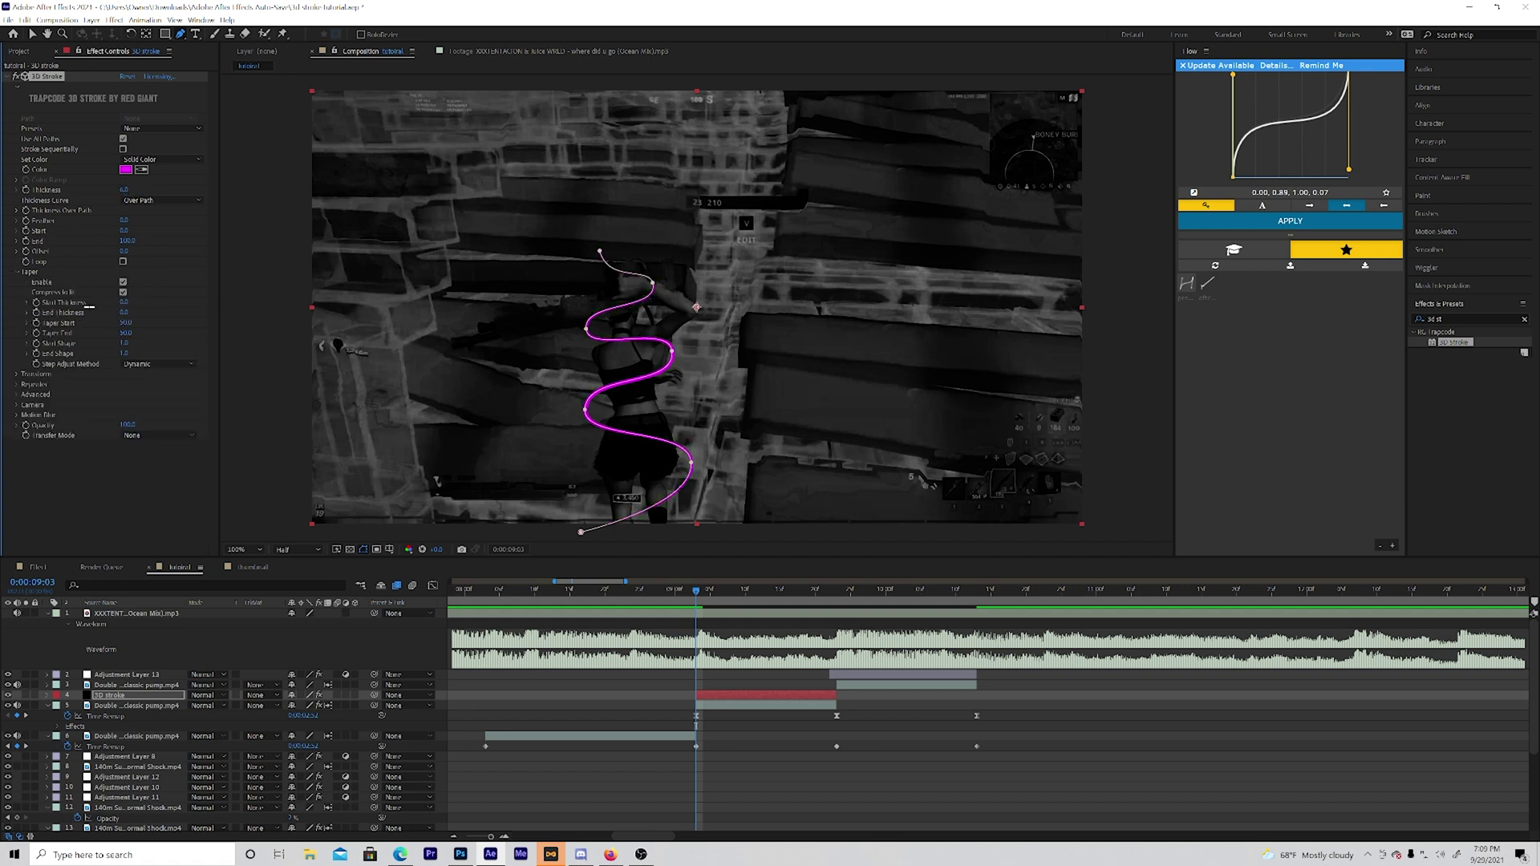
mouse_move(223, 298)
left_mouse_down()
mouse_move(258, 292)
mouse_move(221, 311)
left_mouse_up()
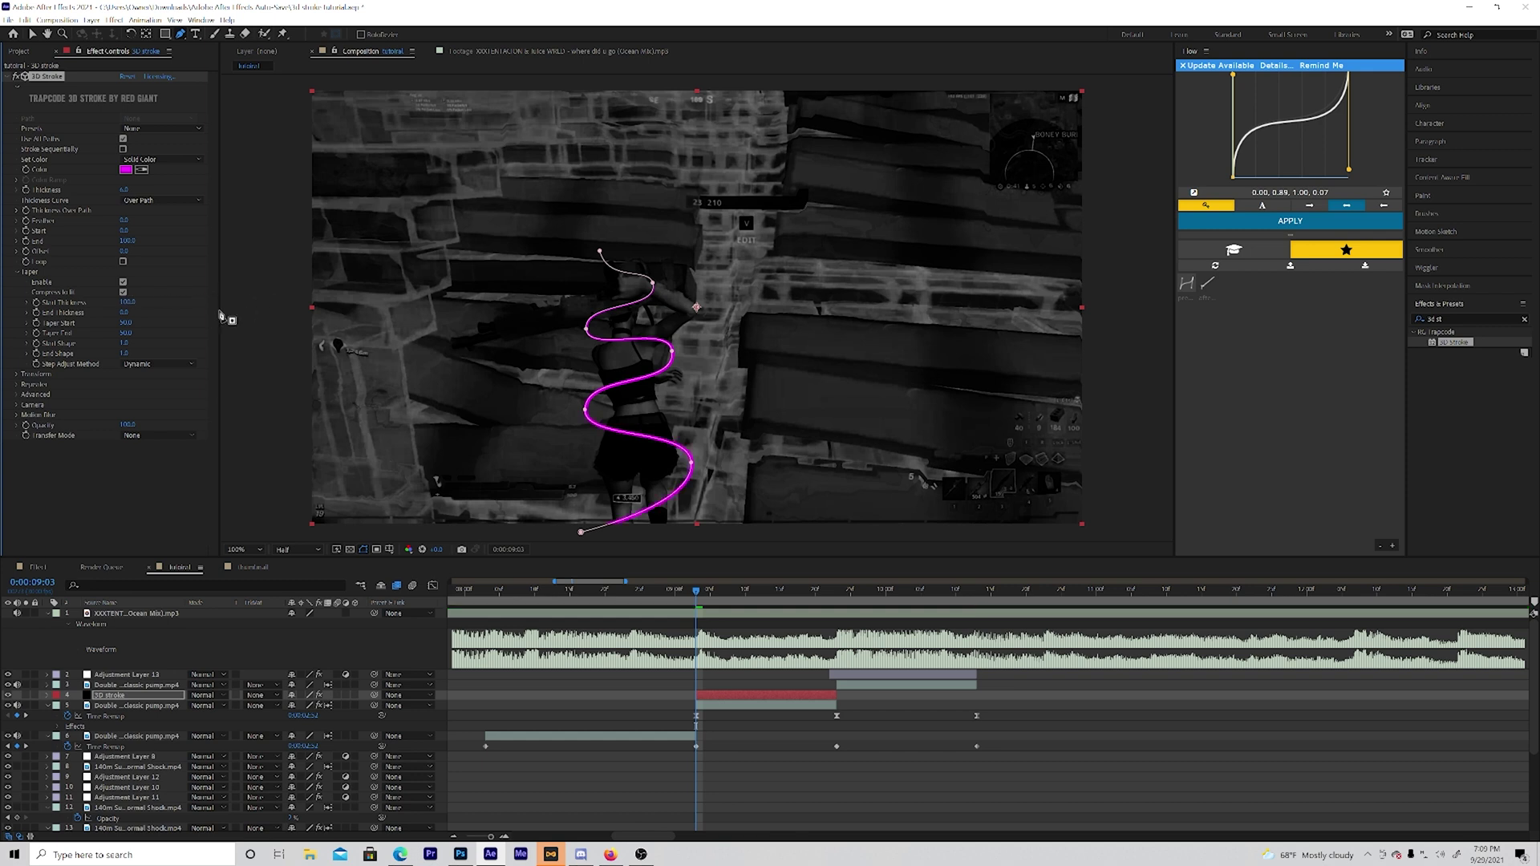
mouse_move(126, 311)
left_mouse_down()
mouse_move(105, 307)
mouse_move(123, 311)
left_mouse_up()
left_click(126, 312)
type("30")
key("Return")
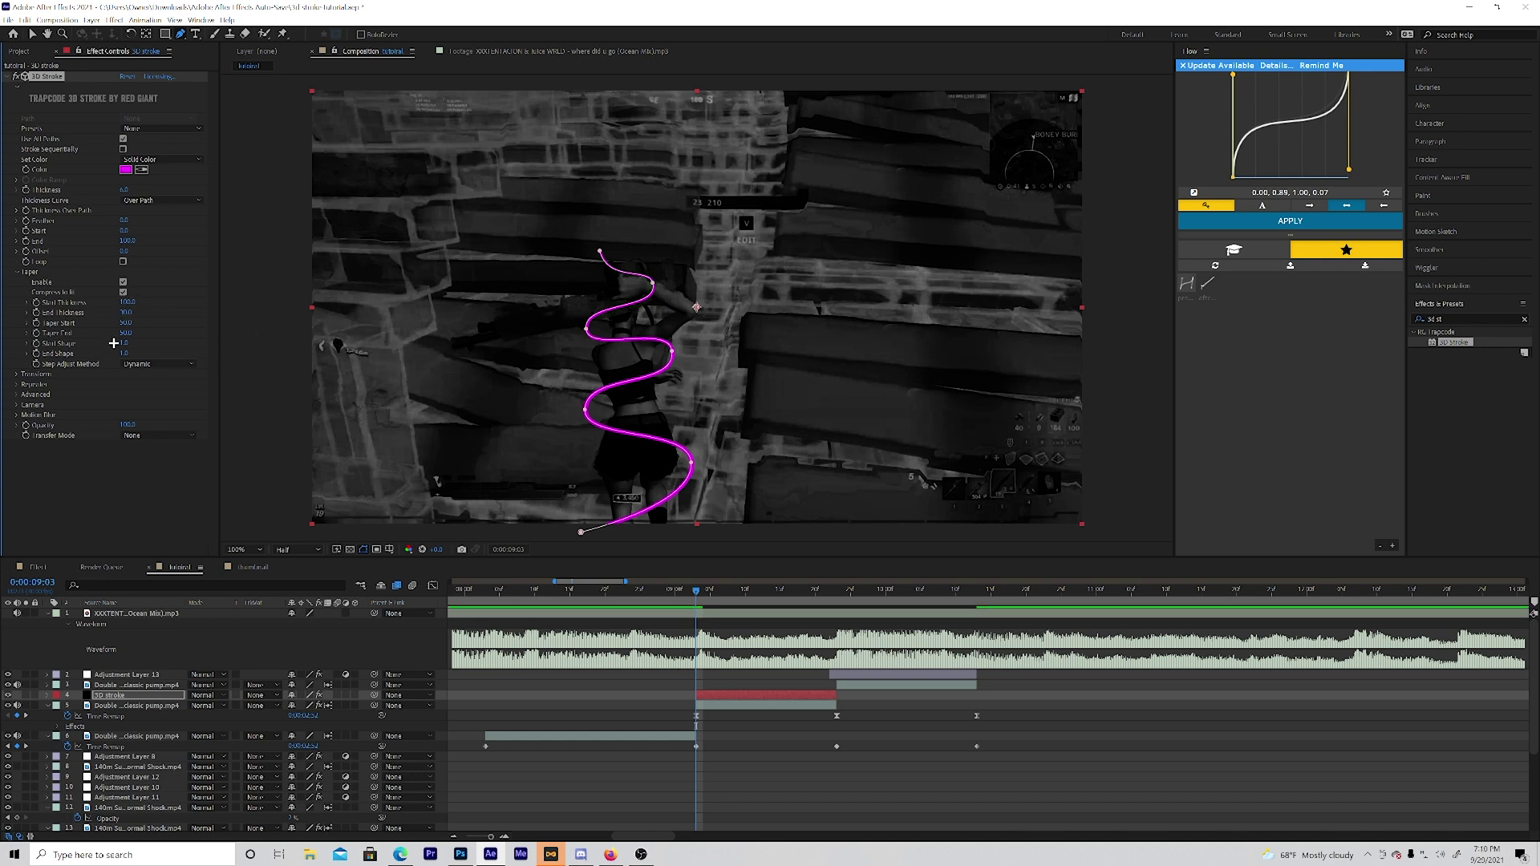
- Check the tapered stroke with the layer deselected, and reselect the 3D stroke layer
left_click(32, 33)
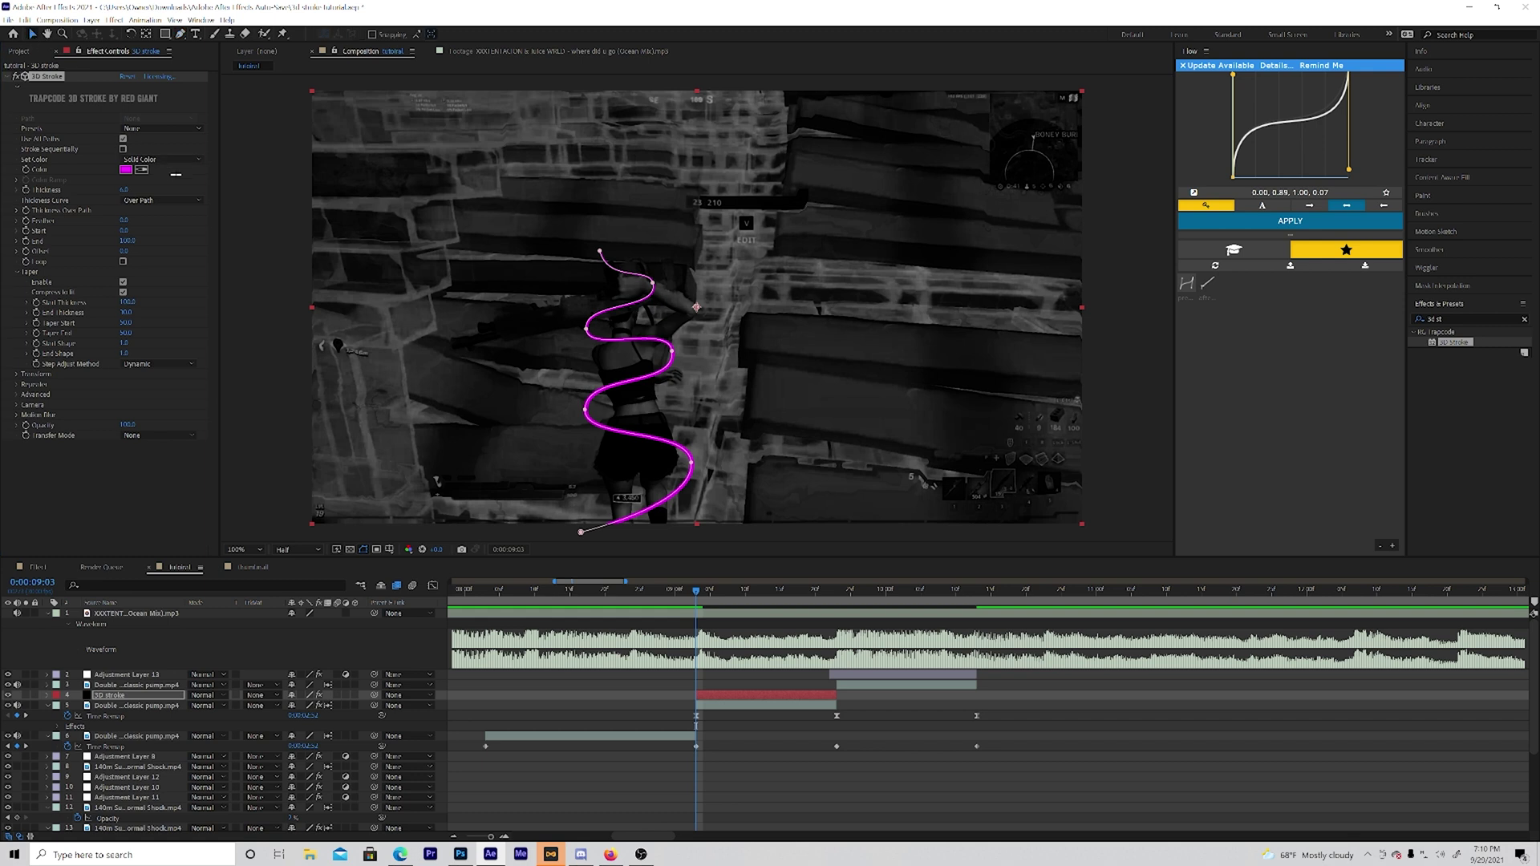
left_click(232, 200)
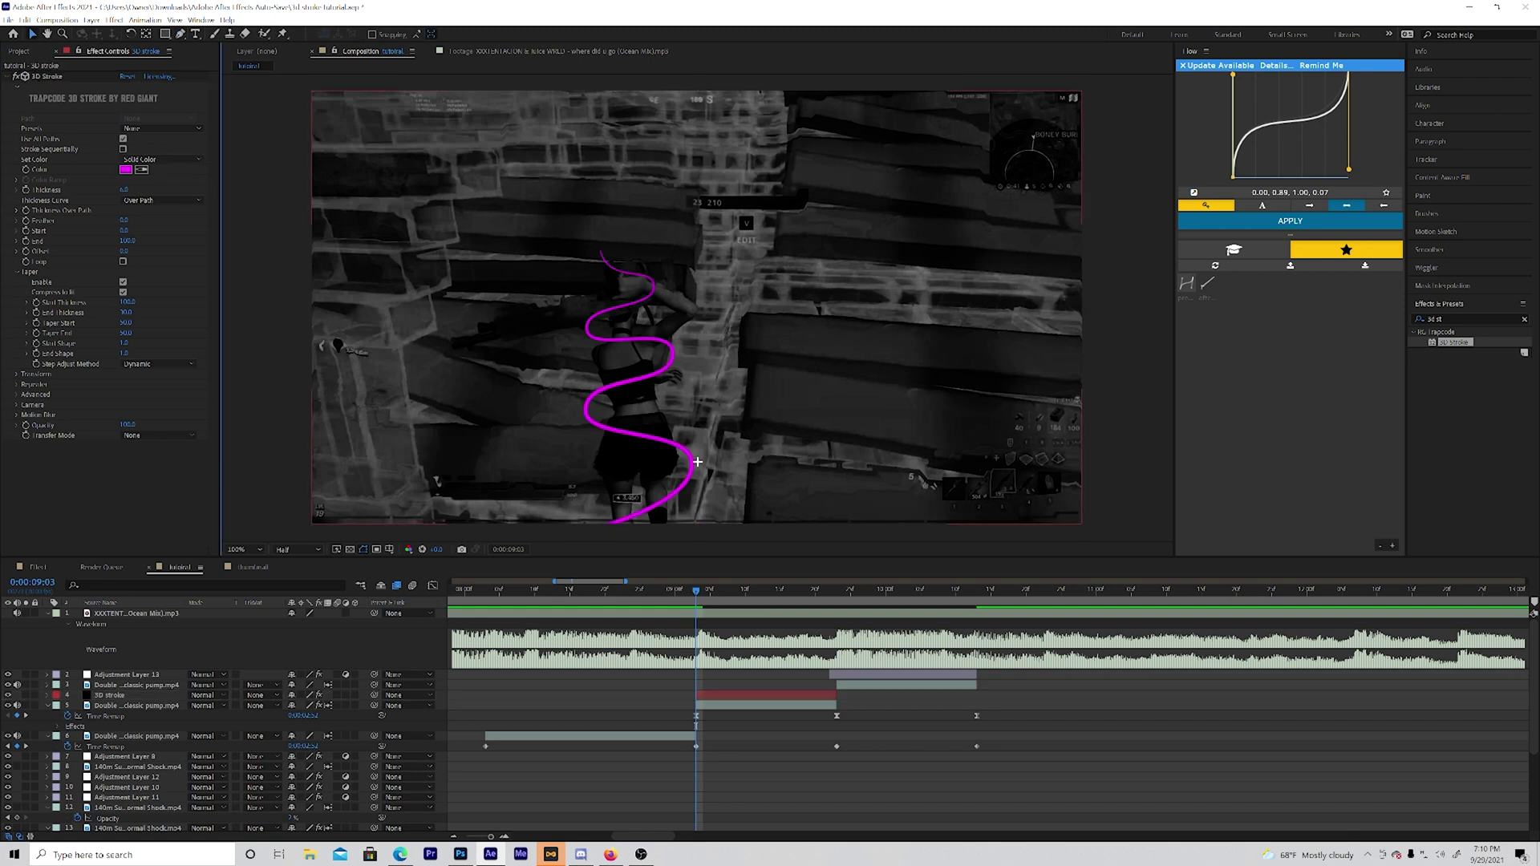
left_click(110, 695)
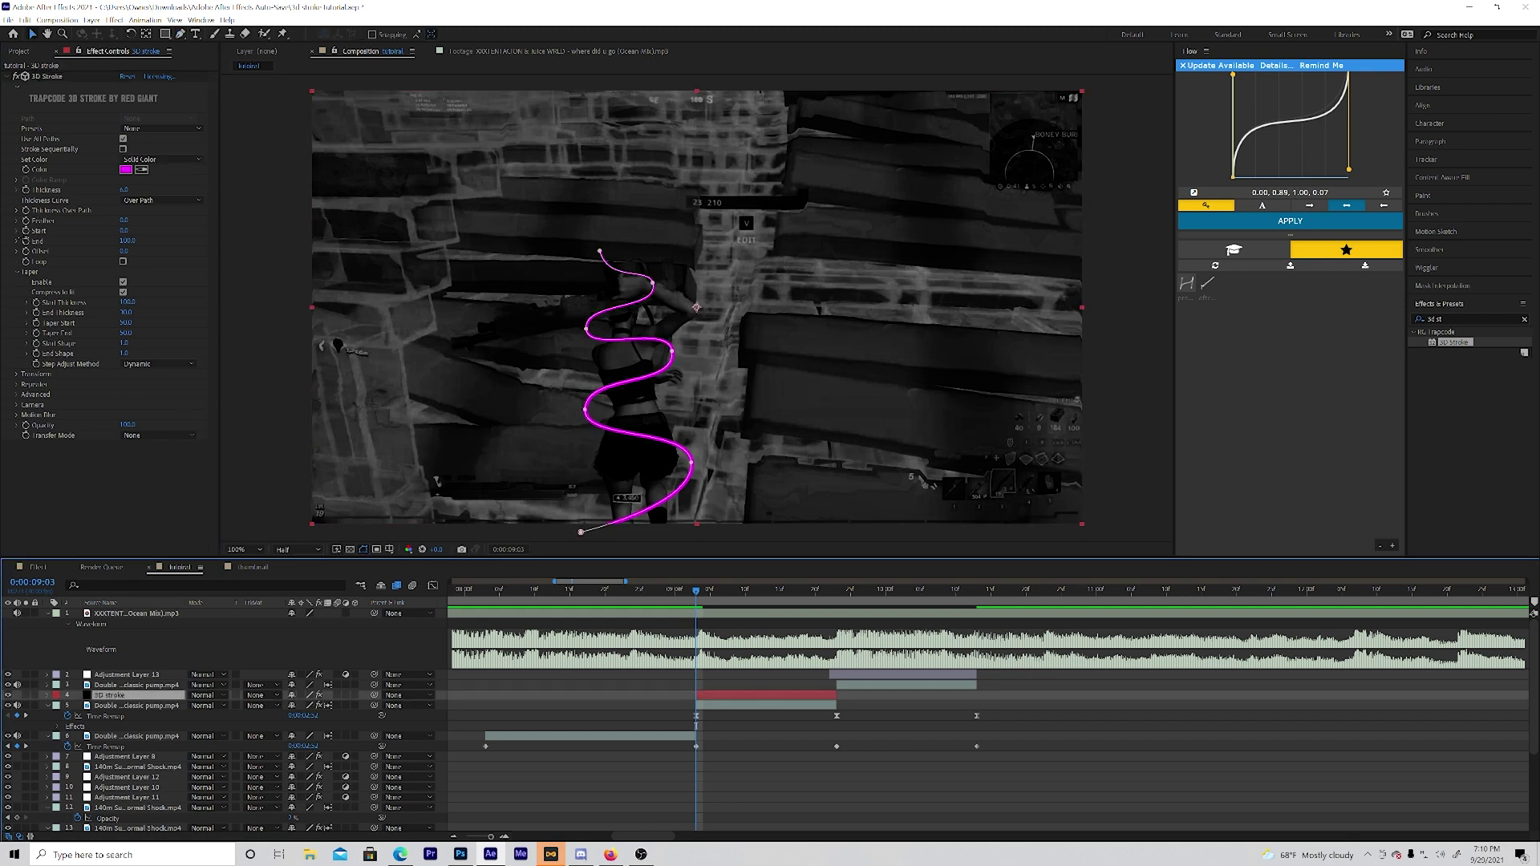
- Start keyframing the 3D Stroke's End value at 0:00:09:03 and set it to 0
left_click(24, 241)
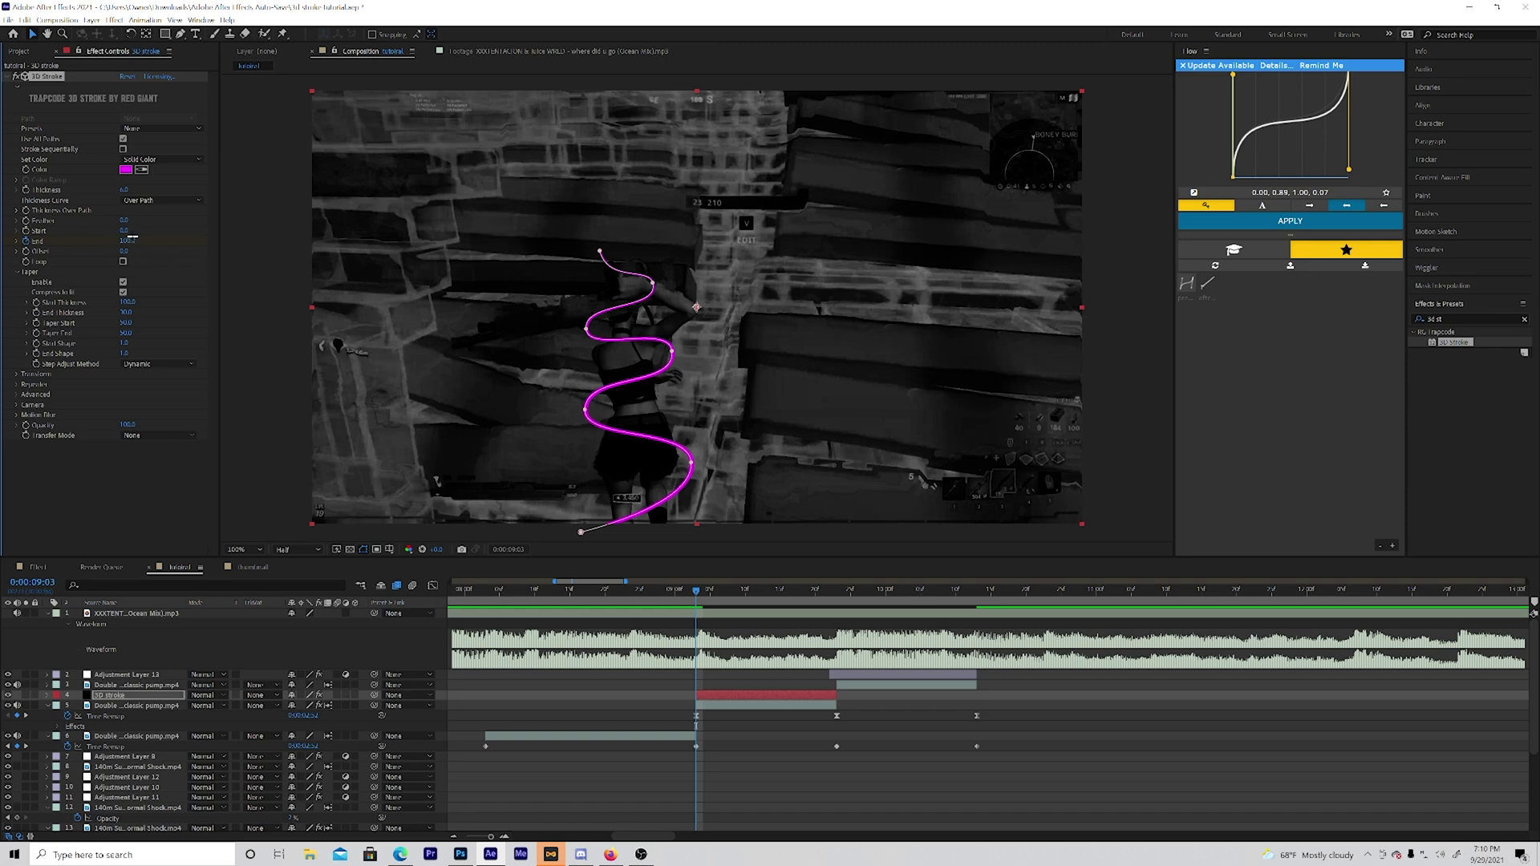
left_click(127, 242)
left_click(127, 241)
type("0")
key("Return")
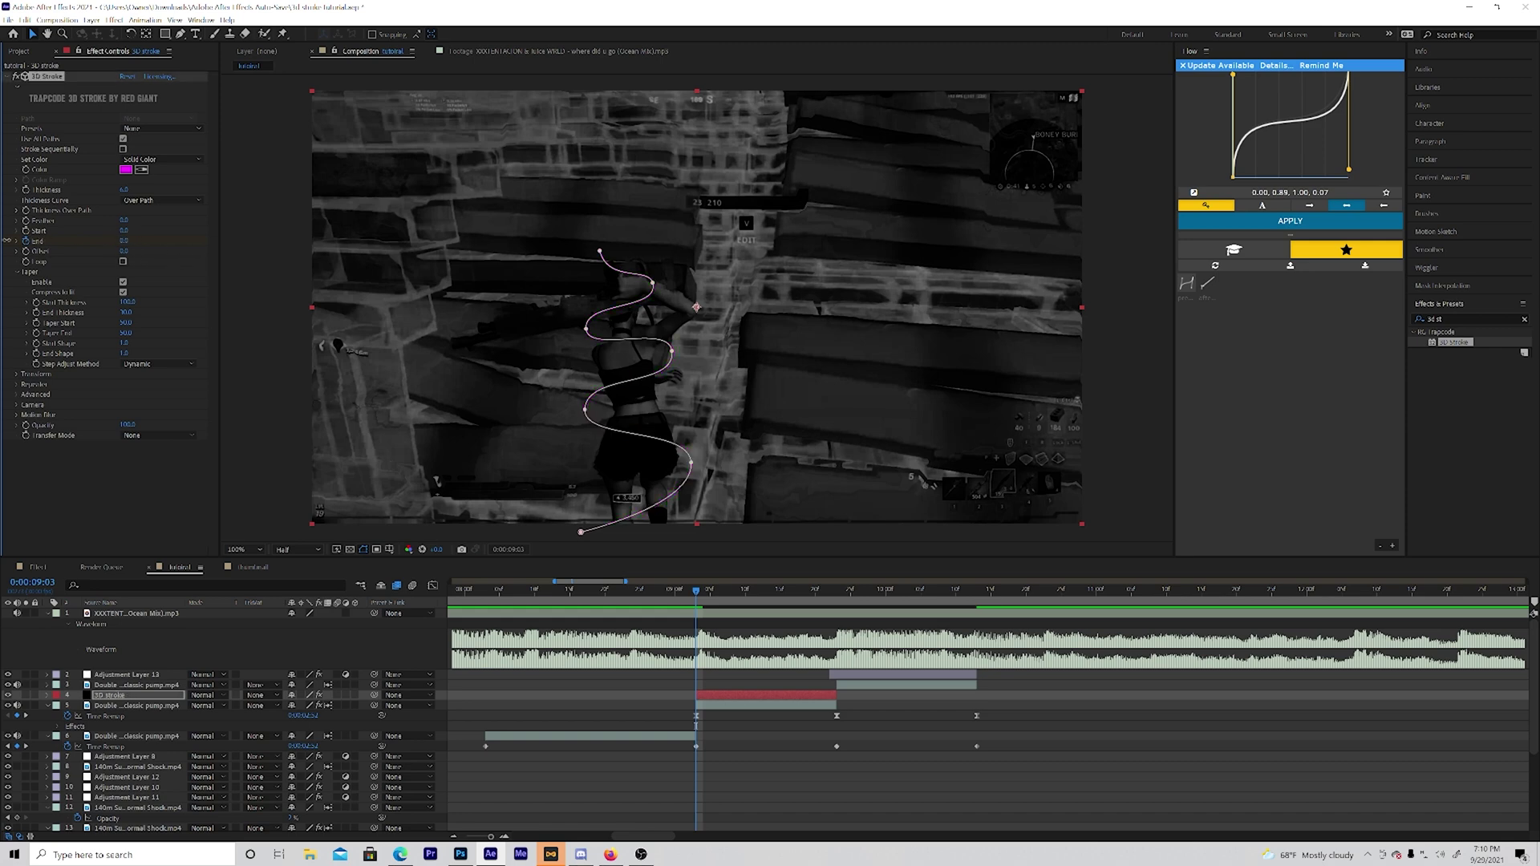
- At 0:00:09:21, set the 3D Stroke's End value to 100 so the line draws on
left_click_drag(798, 608, 822, 608)
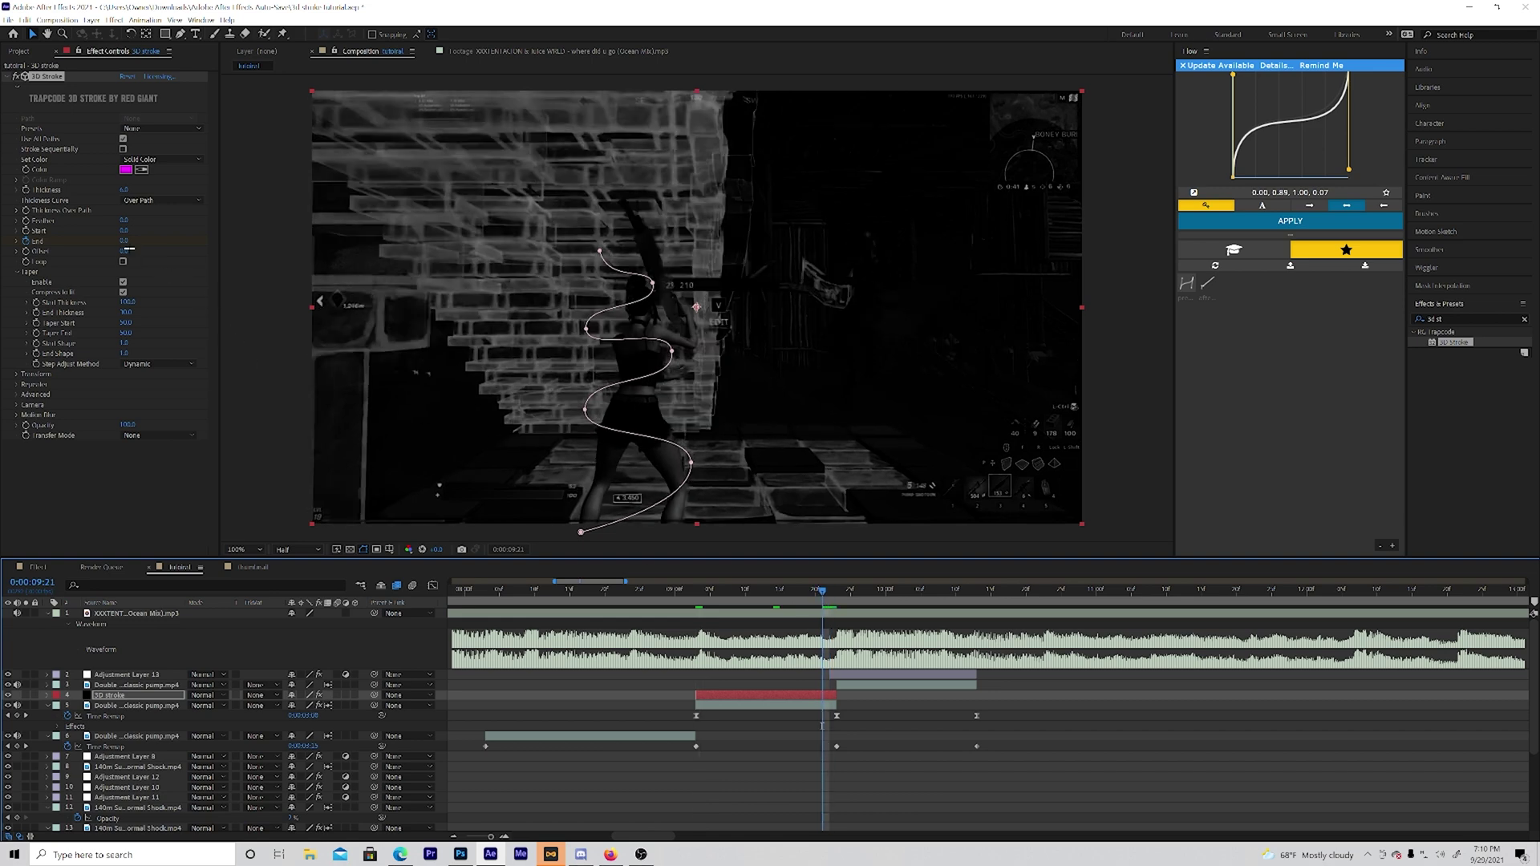
left_click(124, 240)
type("100")
key("Return")
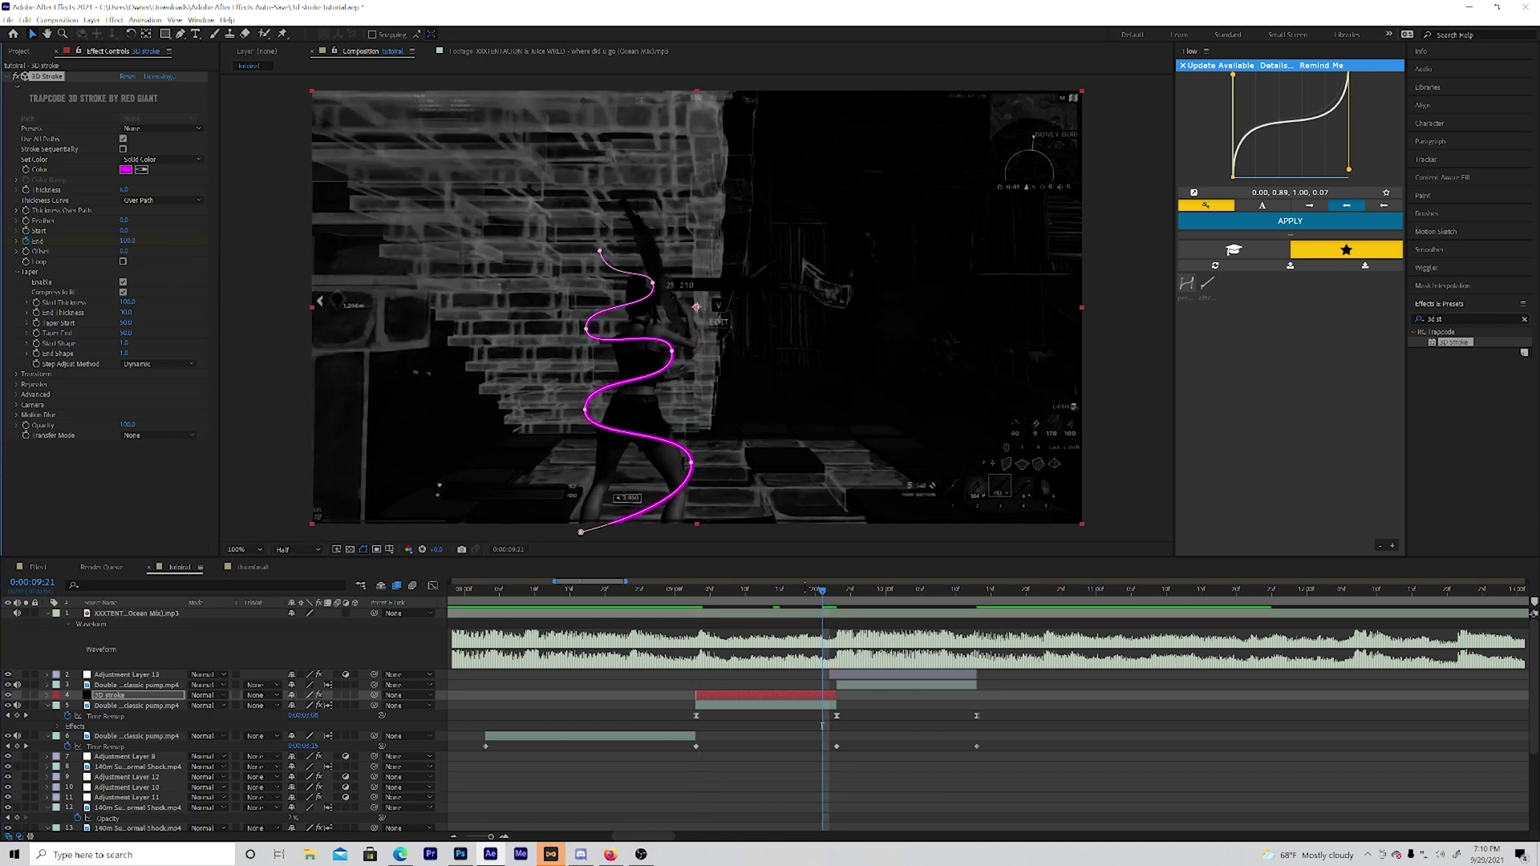
- Preview the stroke's draw-on animation from 0:00:08:23 and return to the stroke's start at 0:00:09:03
left_click_drag(776, 595, 627, 587)
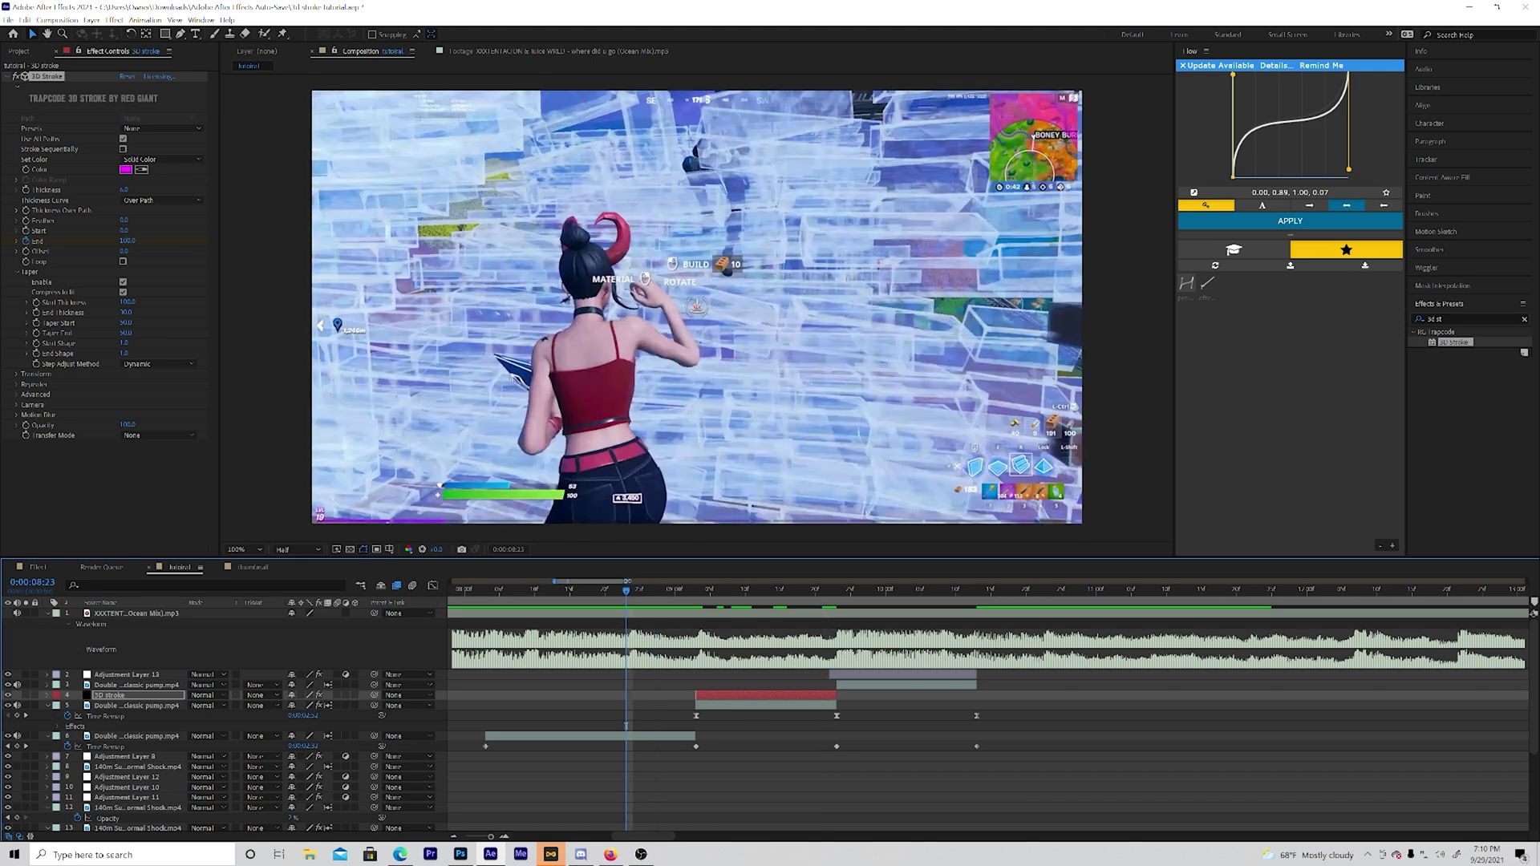
key("space")
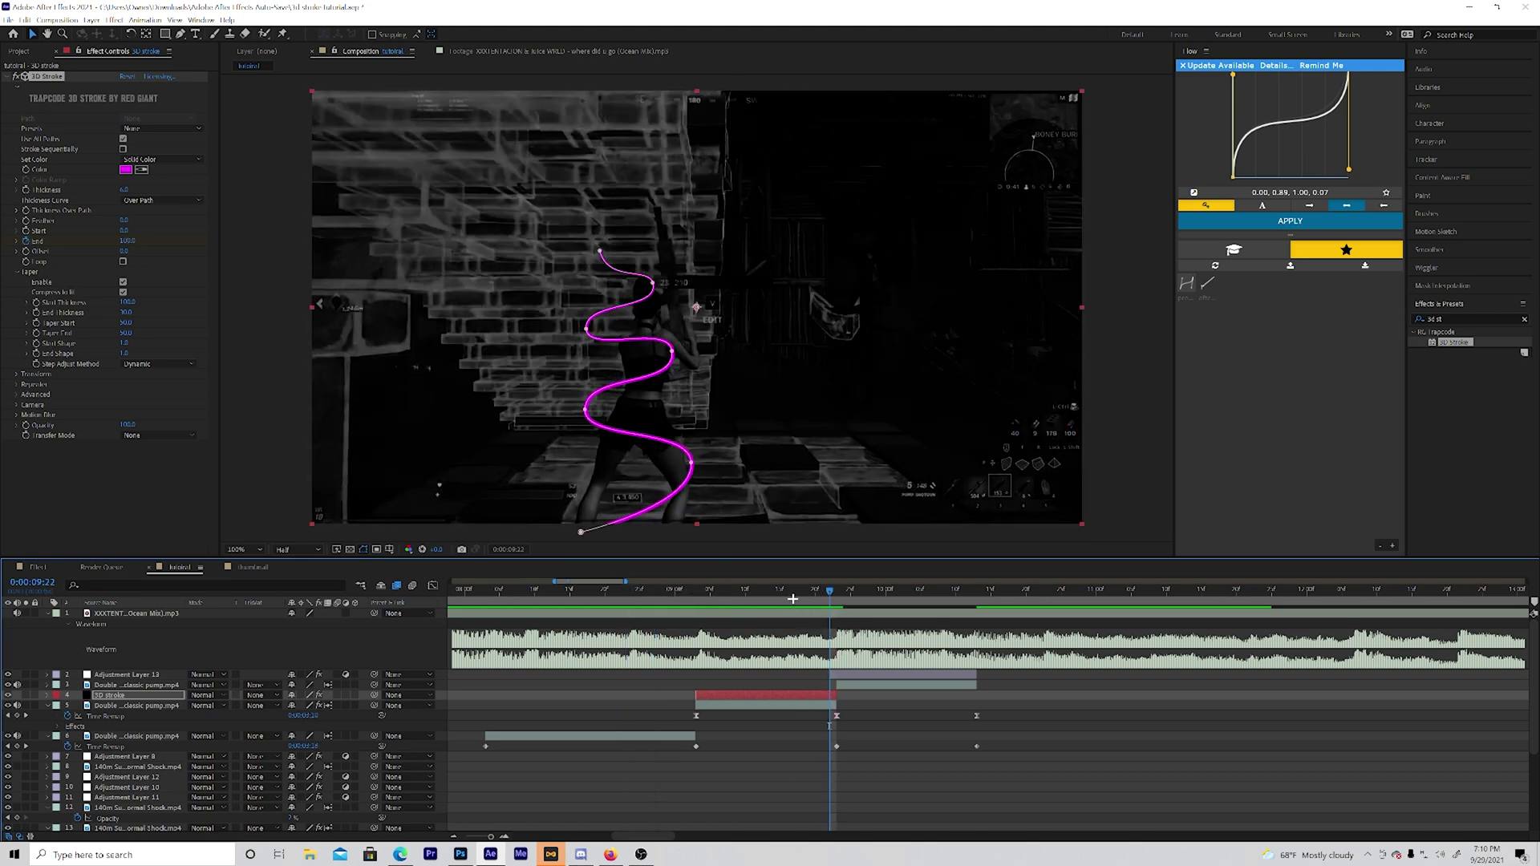
left_click(698, 606)
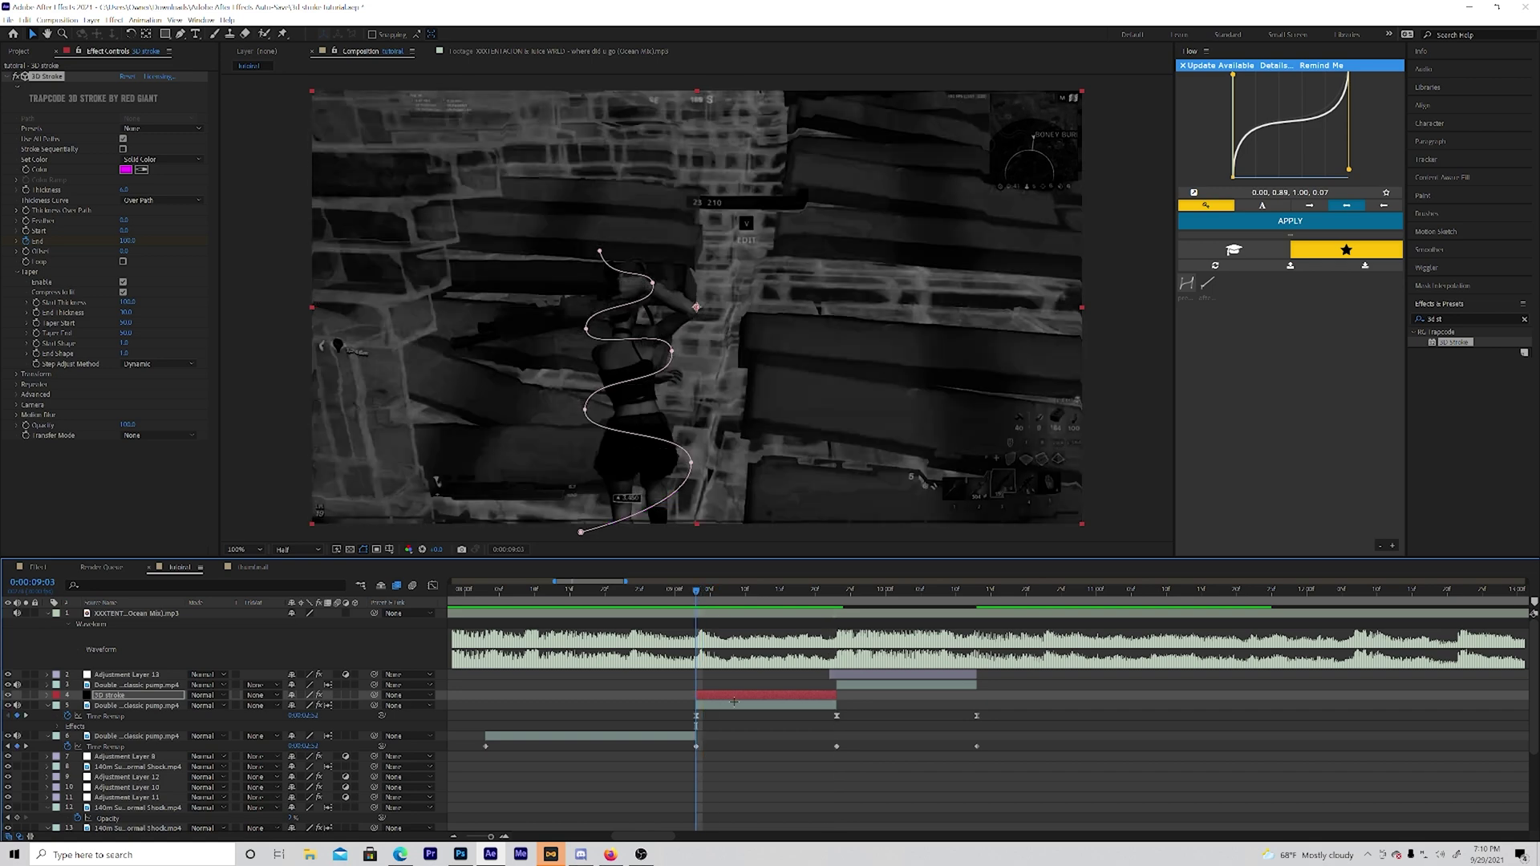
- Reveal the 3D stroke layer's mask properties, preview the motion, and start keyframing the Mask Path at 0:00:09:05
key("m")
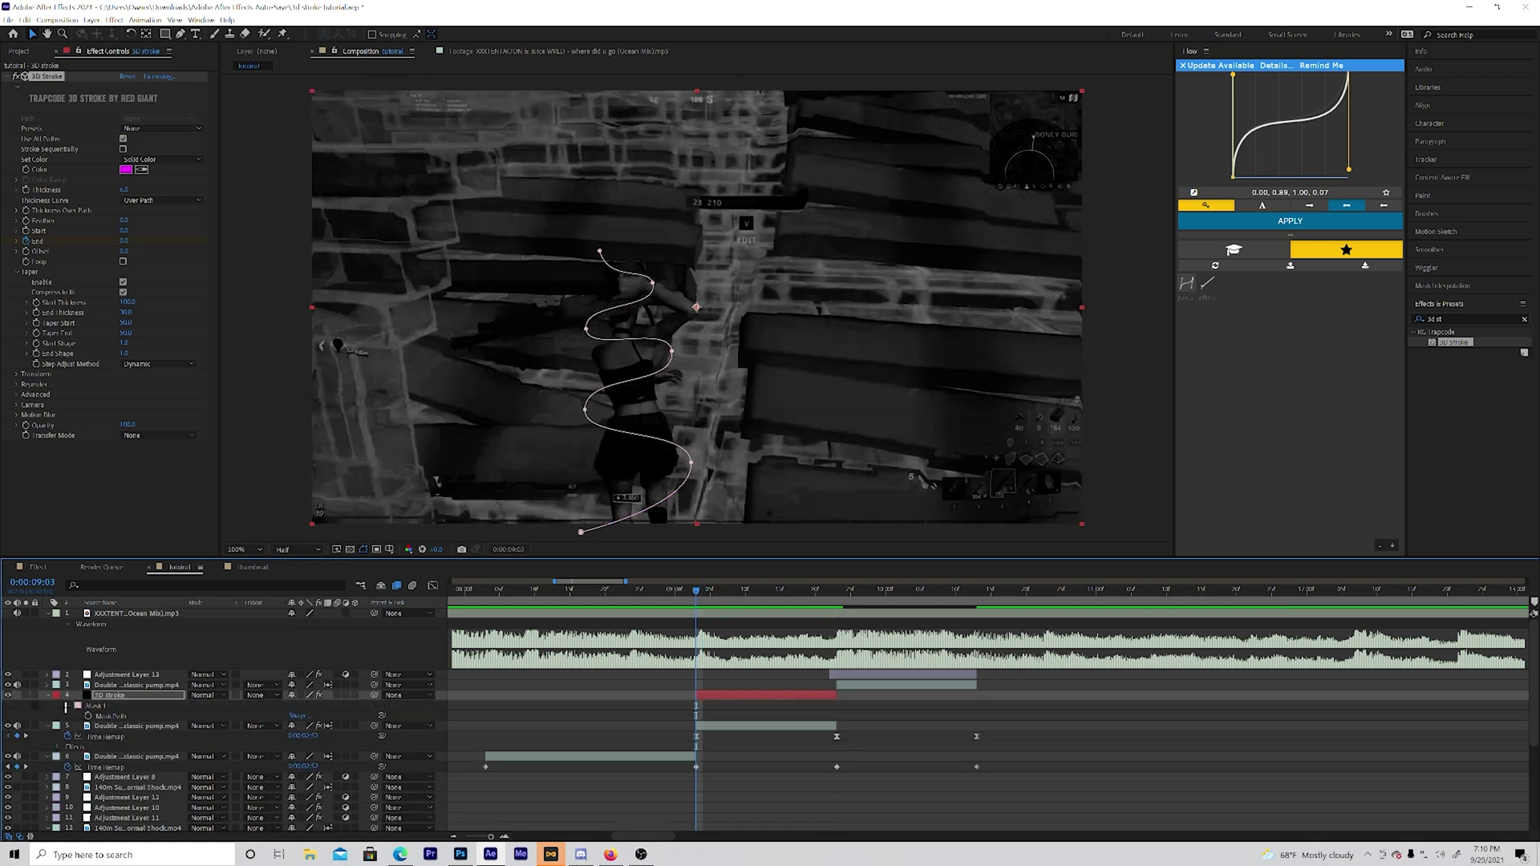
key("m")
key("m")
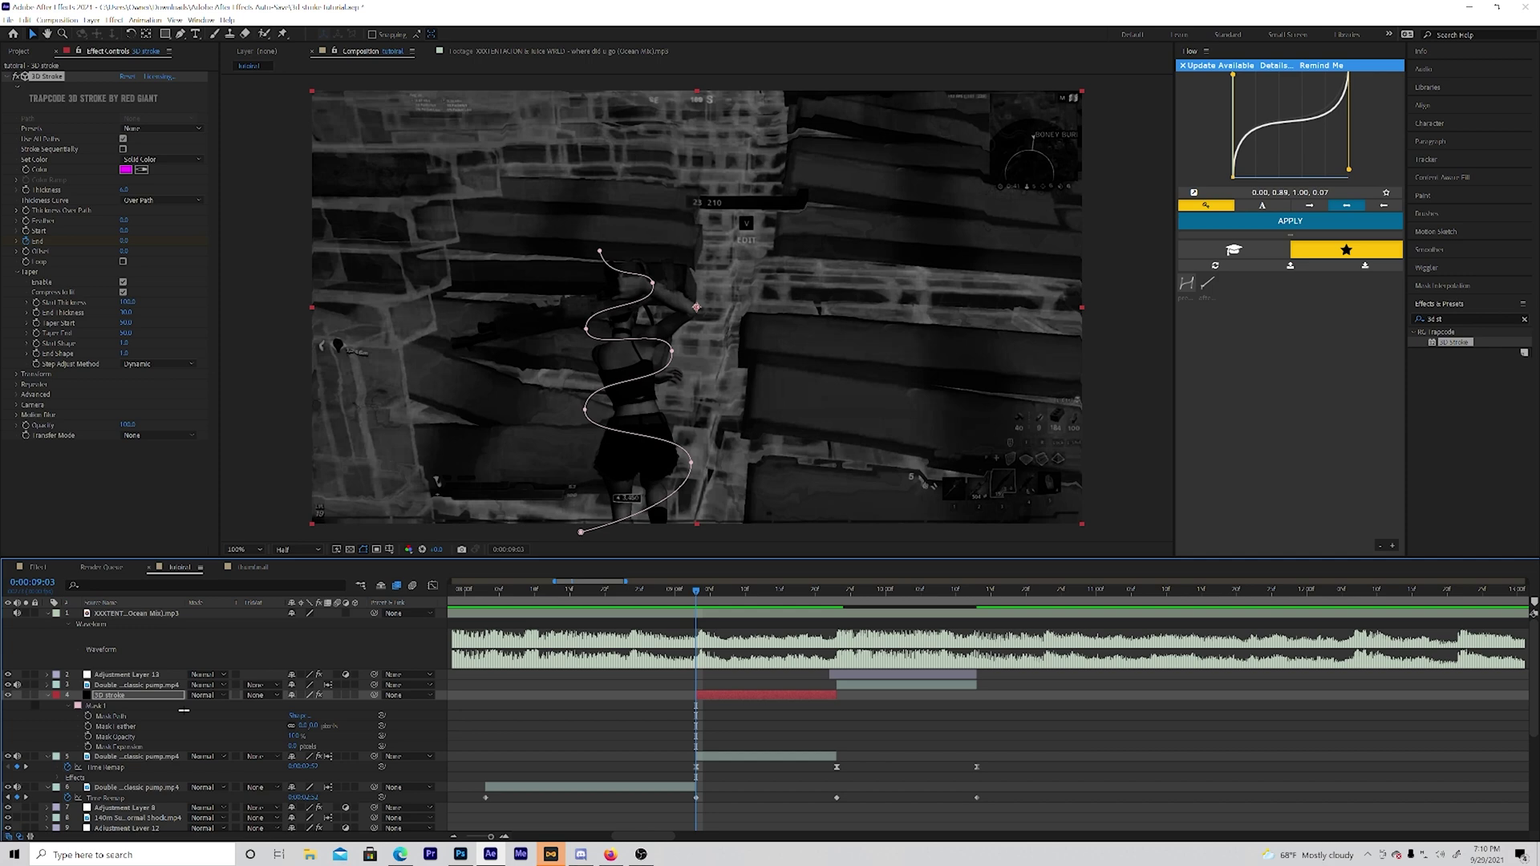
key("space")
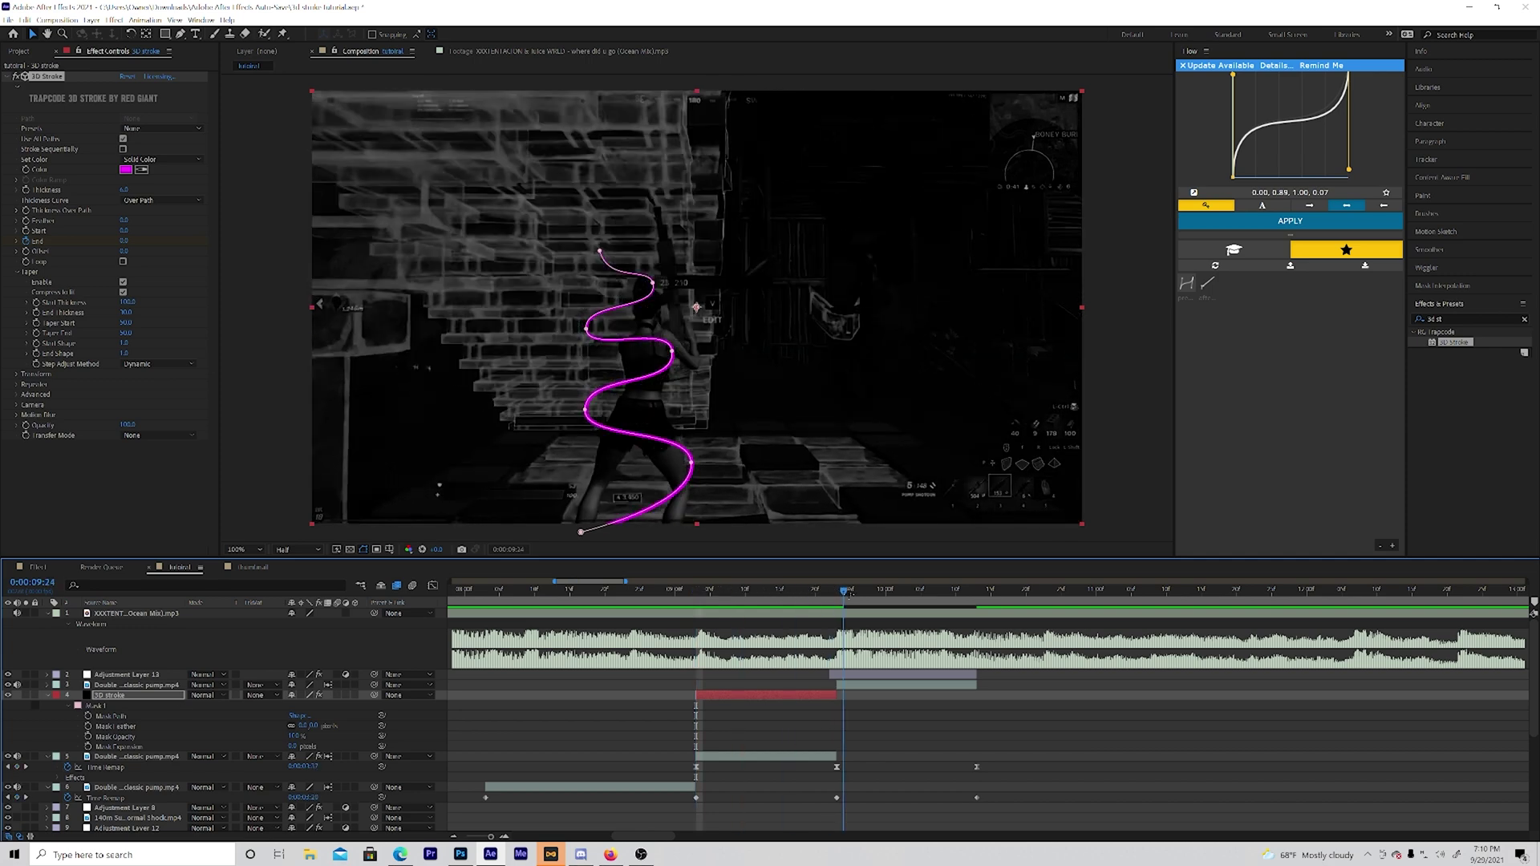
key("space")
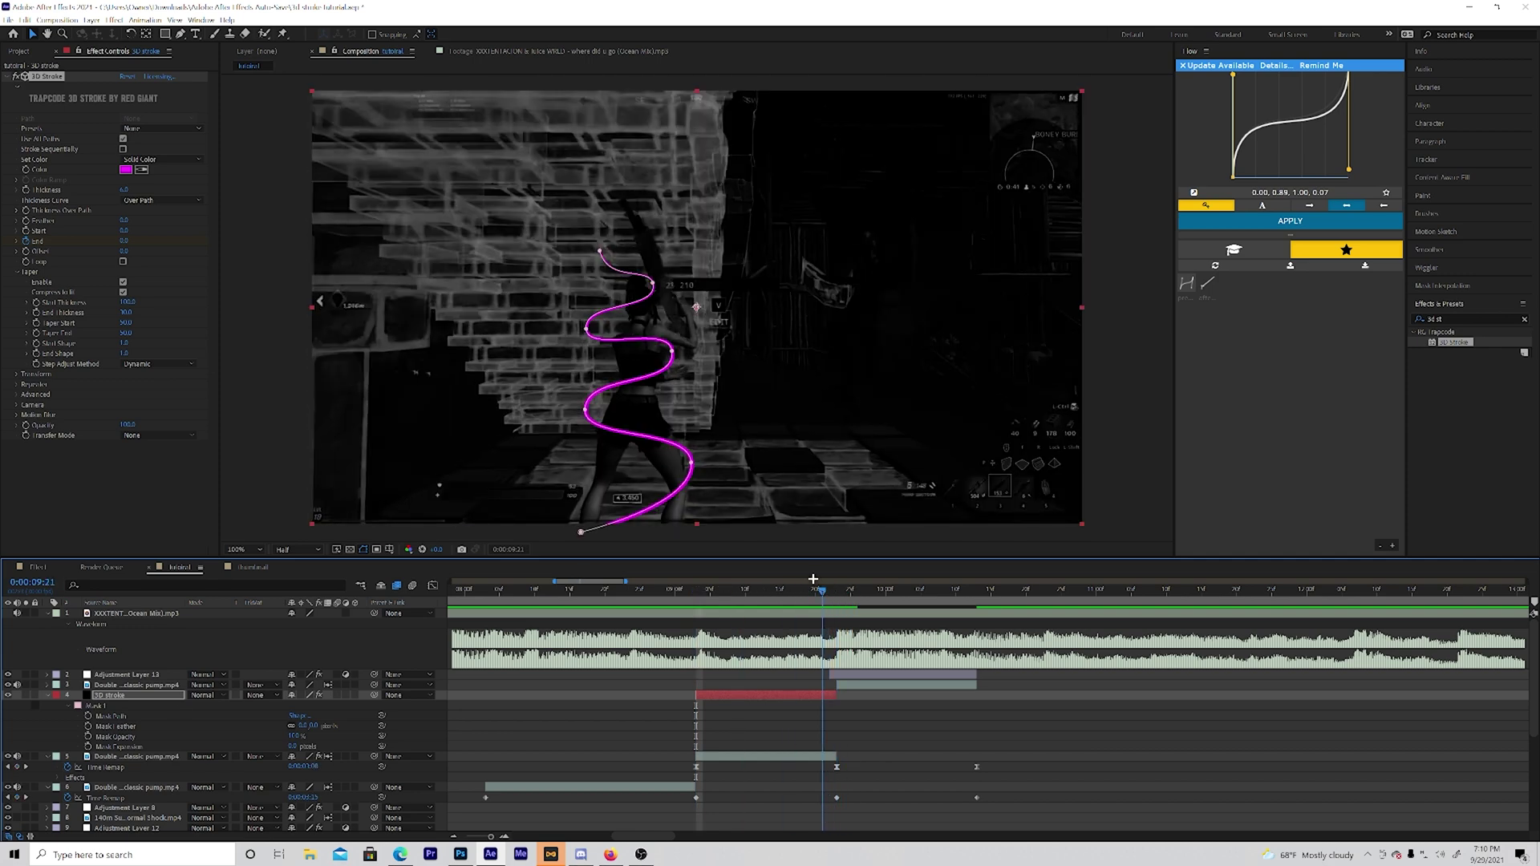
left_click_drag(792, 591, 709, 591)
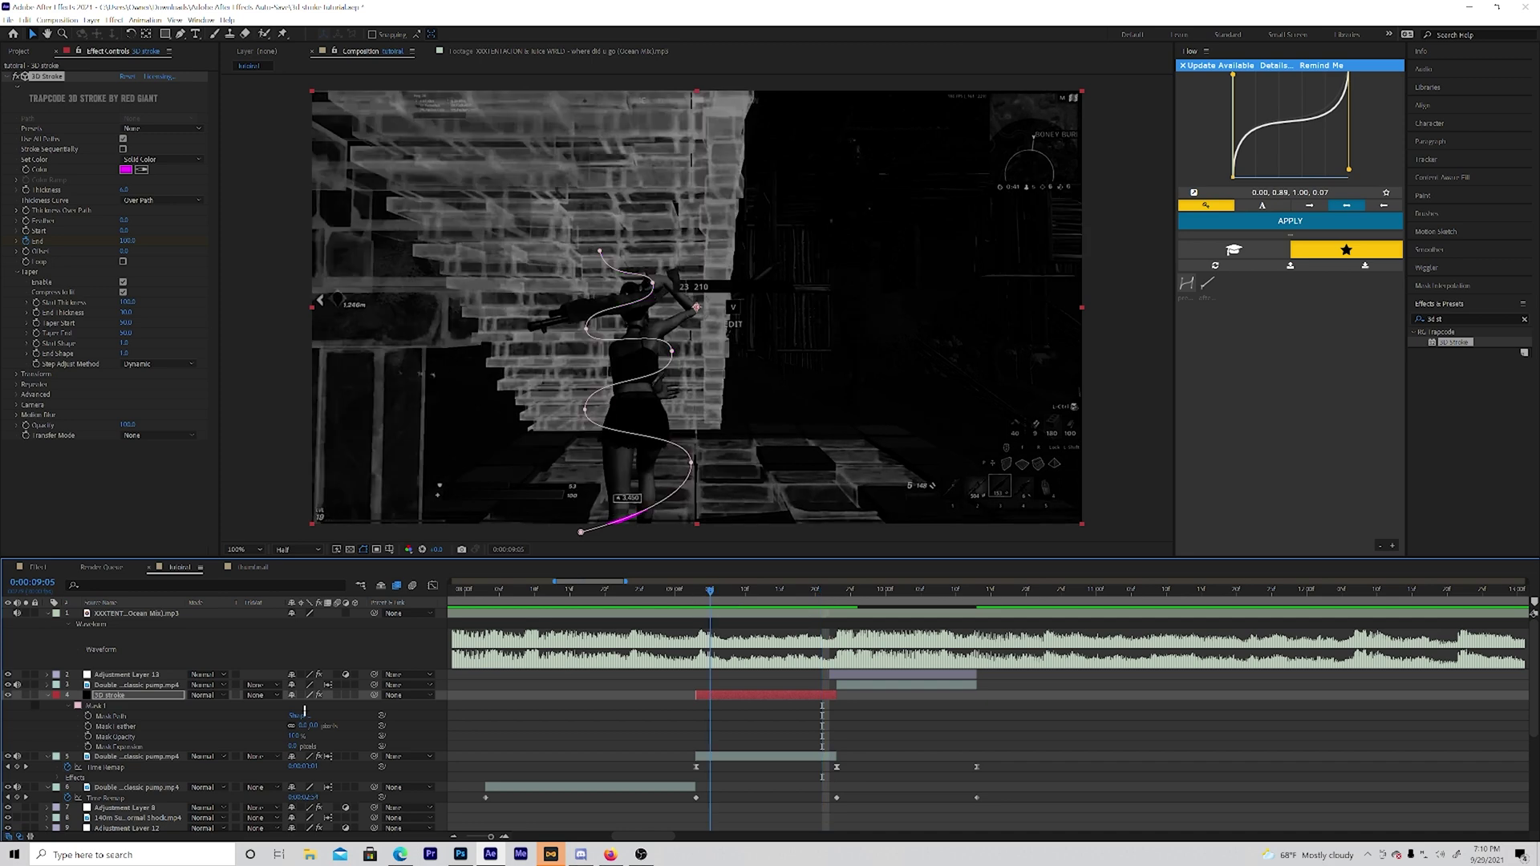
left_click(88, 716)
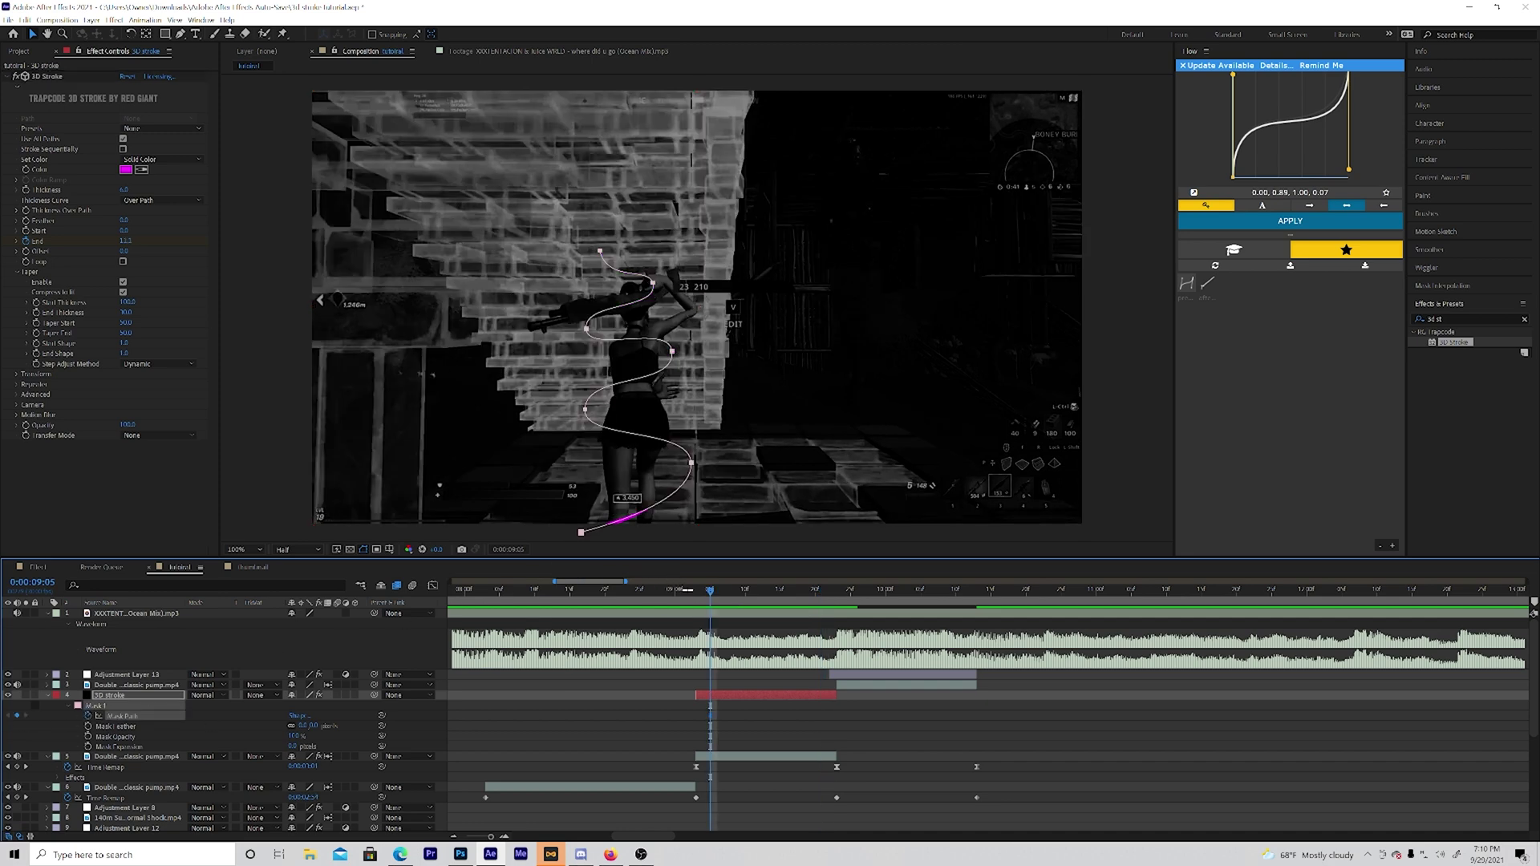
- At 0:00:09:22, shift the whole spiral mask path slightly right to follow the character, and check the movement
left_click_drag(728, 590, 828, 587)
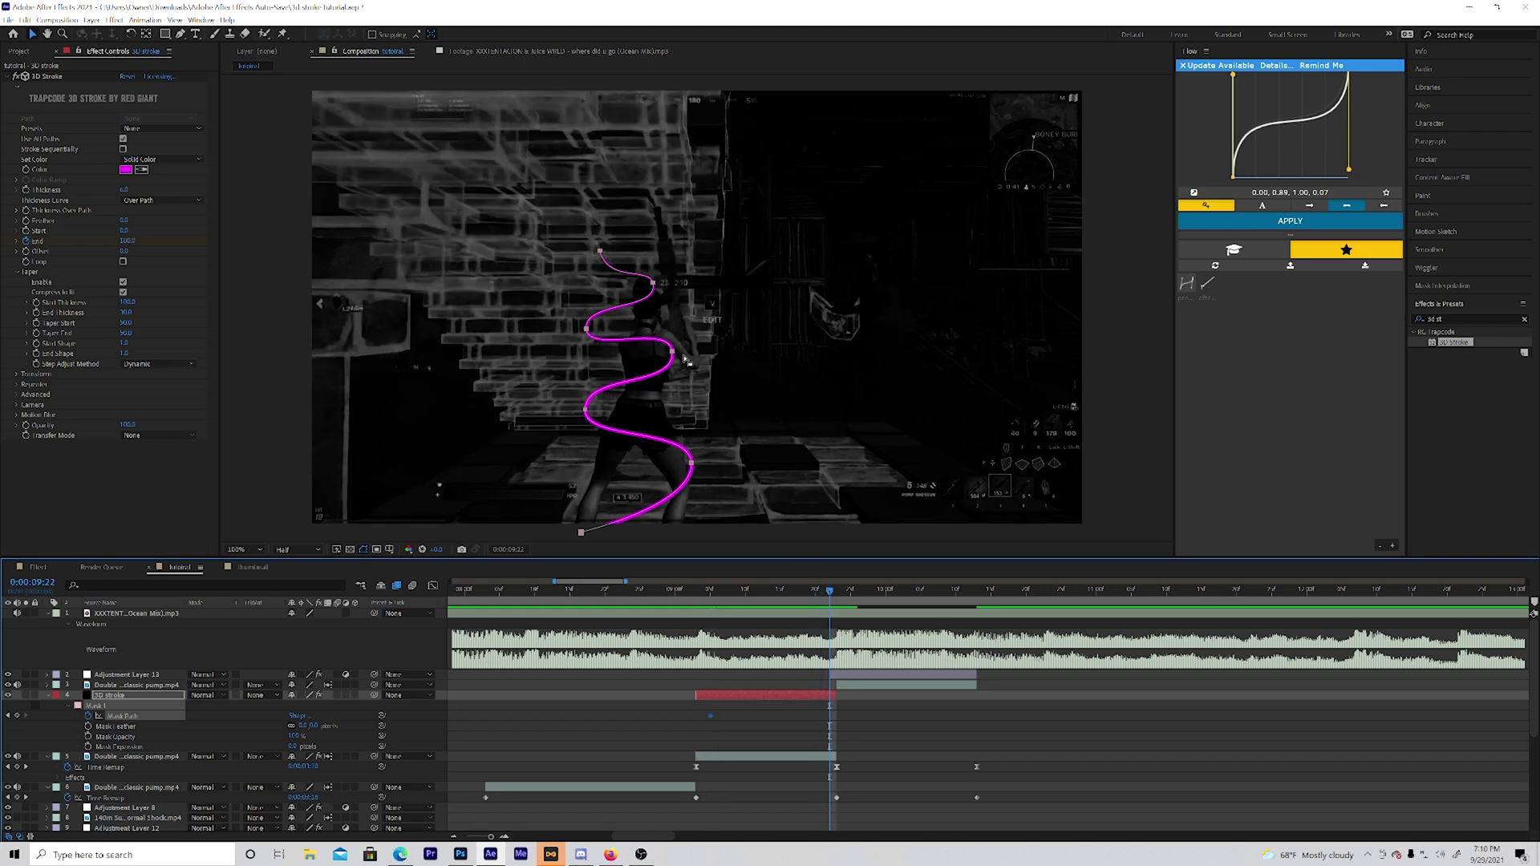
left_click_drag(674, 354, 697, 354)
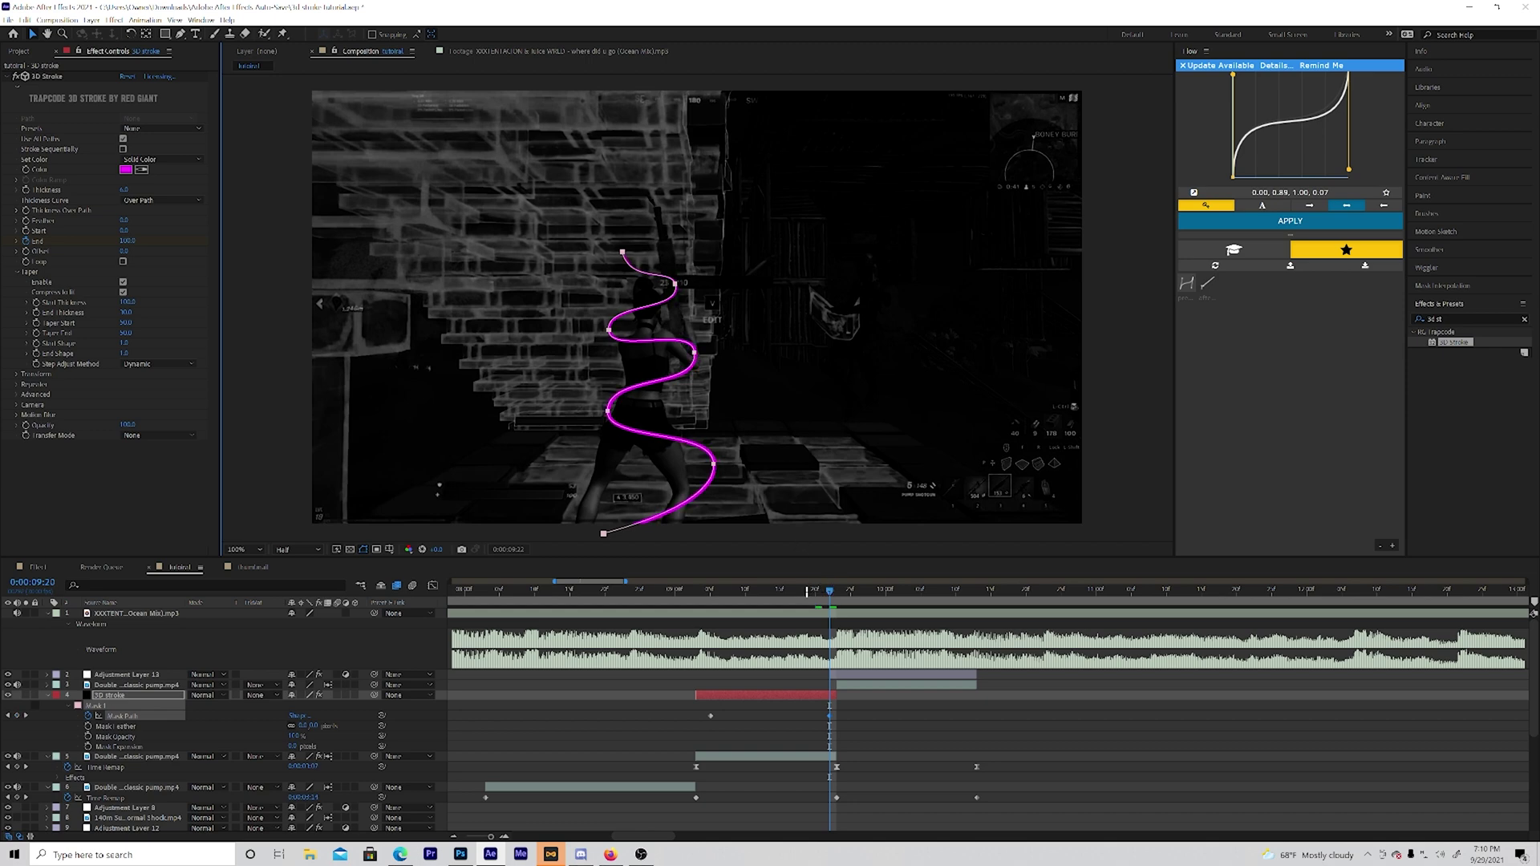
mouse_move(807, 592)
left_mouse_down()
mouse_move(619, 574)
mouse_move(922, 590)
mouse_move(709, 587)
mouse_move(791, 579)
mouse_move(745, 580)
left_mouse_up()
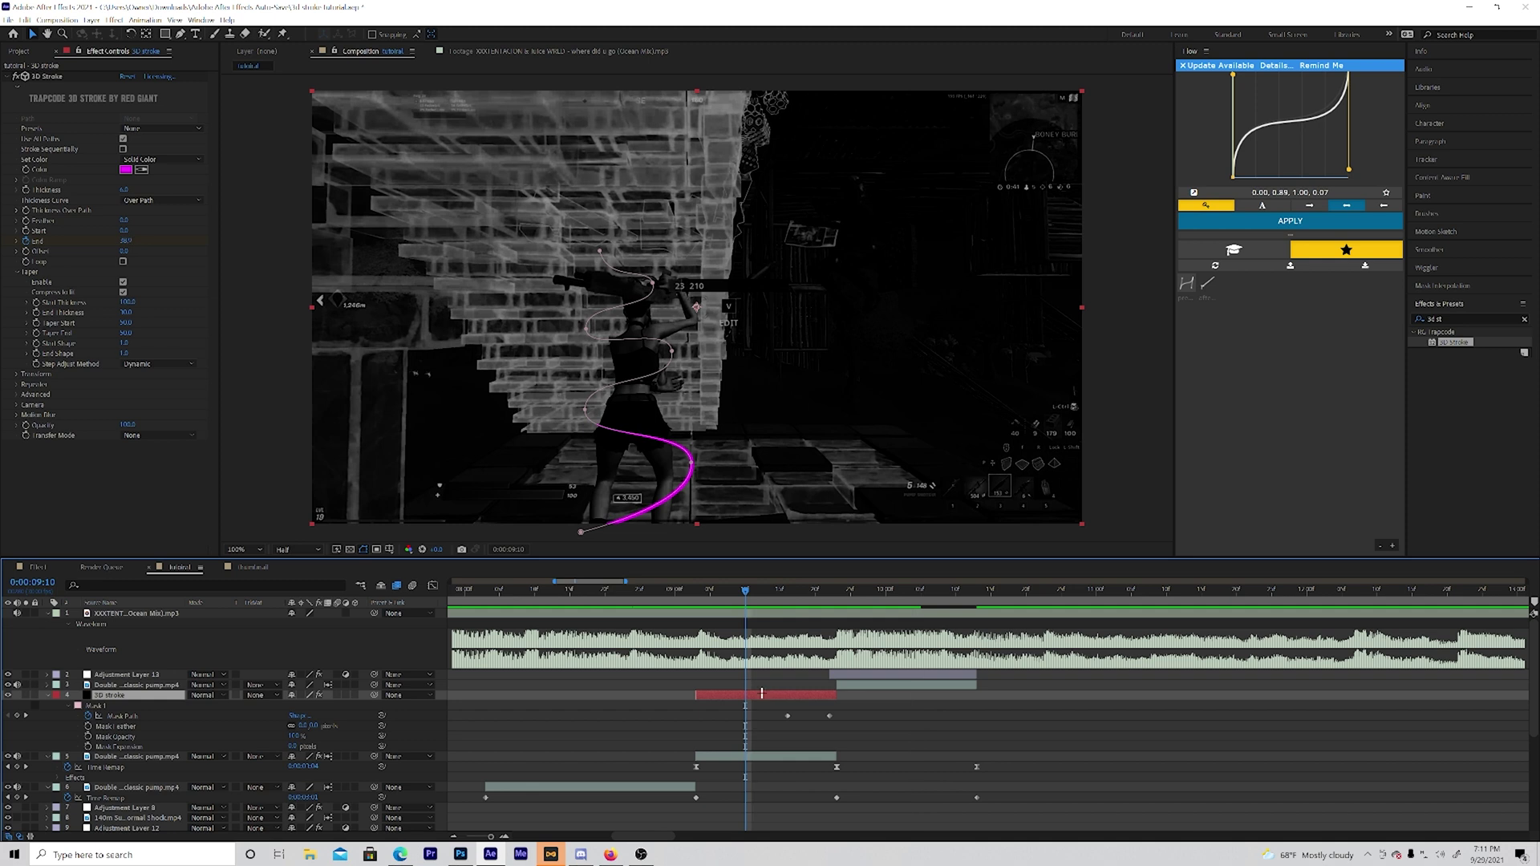
- Find the Deep Glow effect, apply it to the 3D stroke layer, and enable its Unmult option
left_click_drag(1456, 319, 1237, 313)
key("BackSpace")
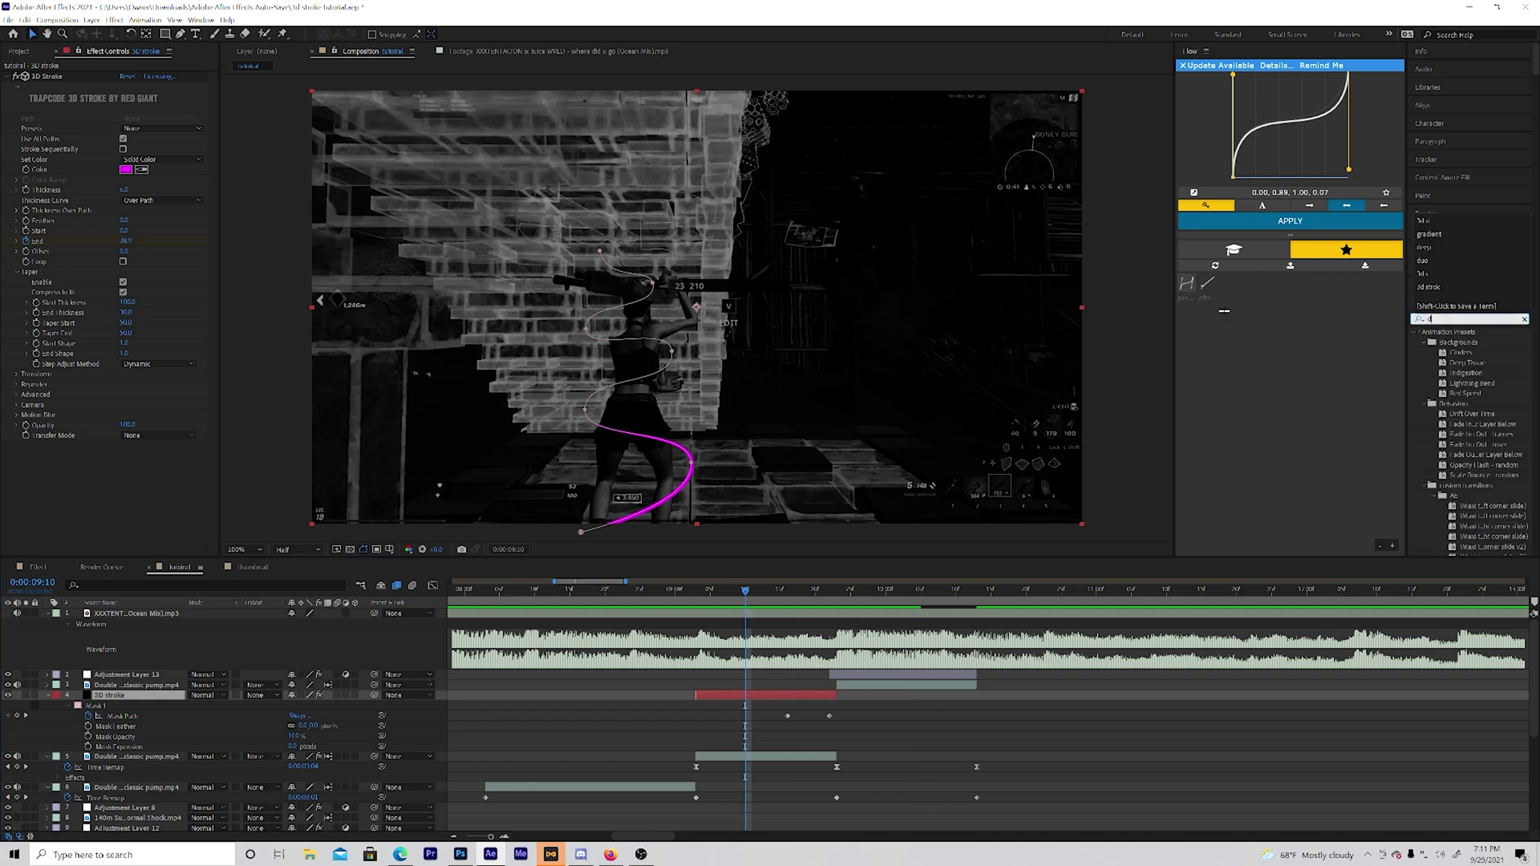
type("deep")
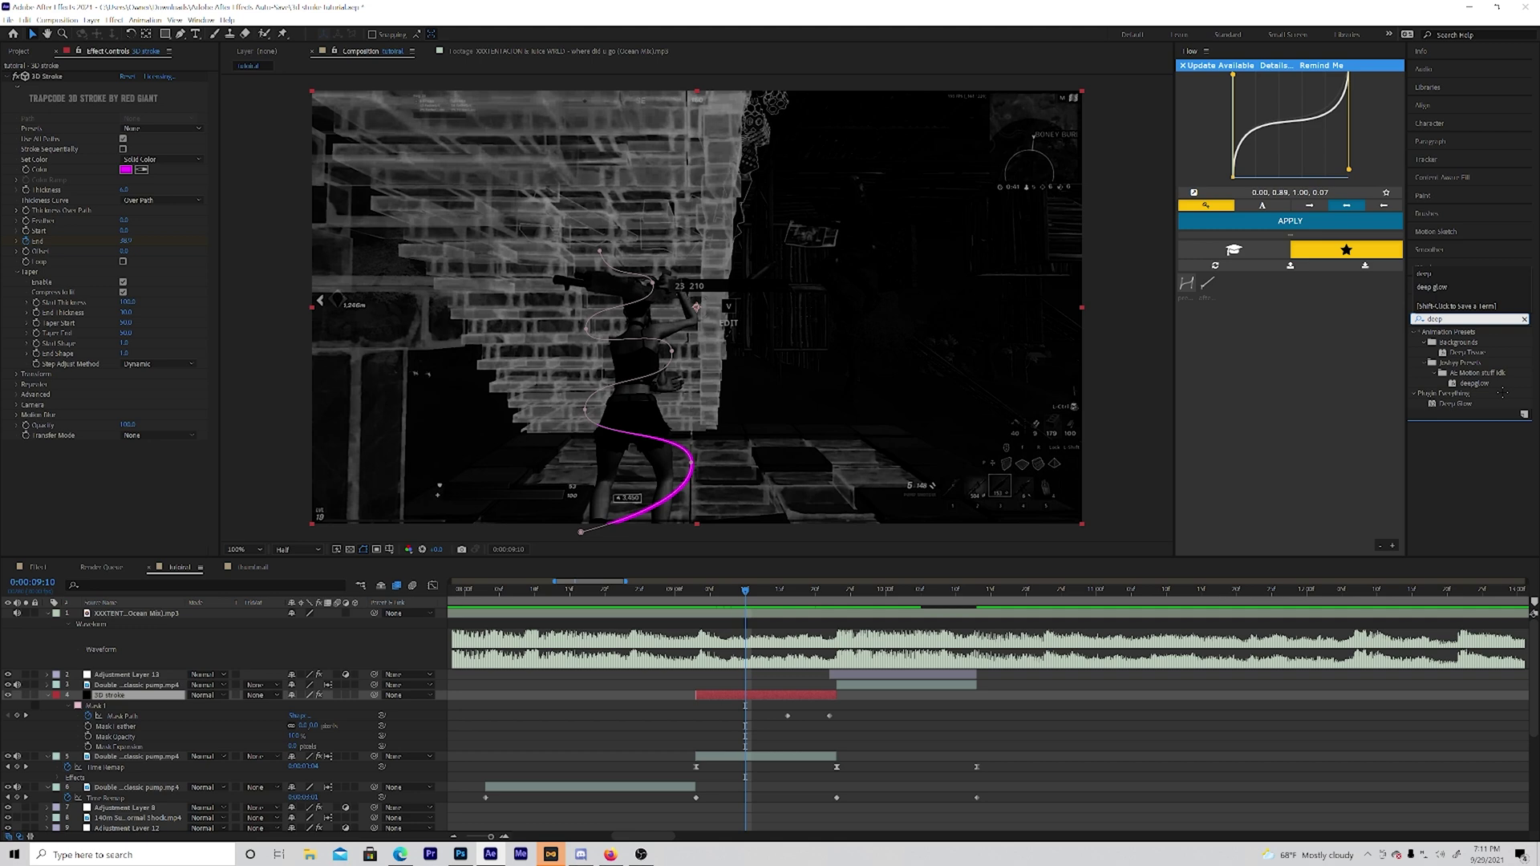
mouse_move(1472, 403)
left_mouse_down()
mouse_move(625, 337)
mouse_move(746, 694)
left_mouse_up()
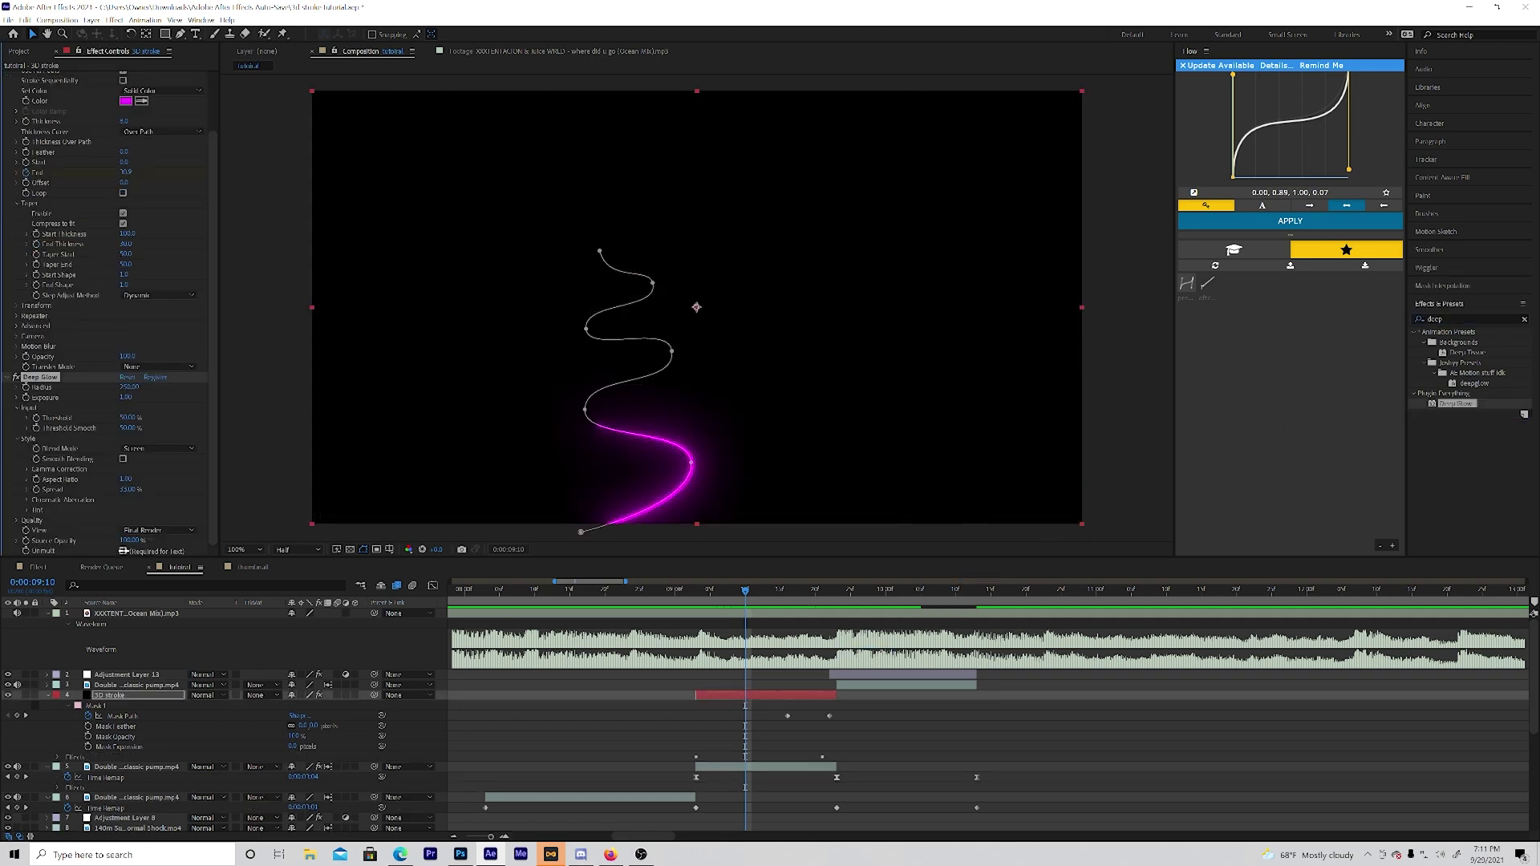
left_click(123, 551)
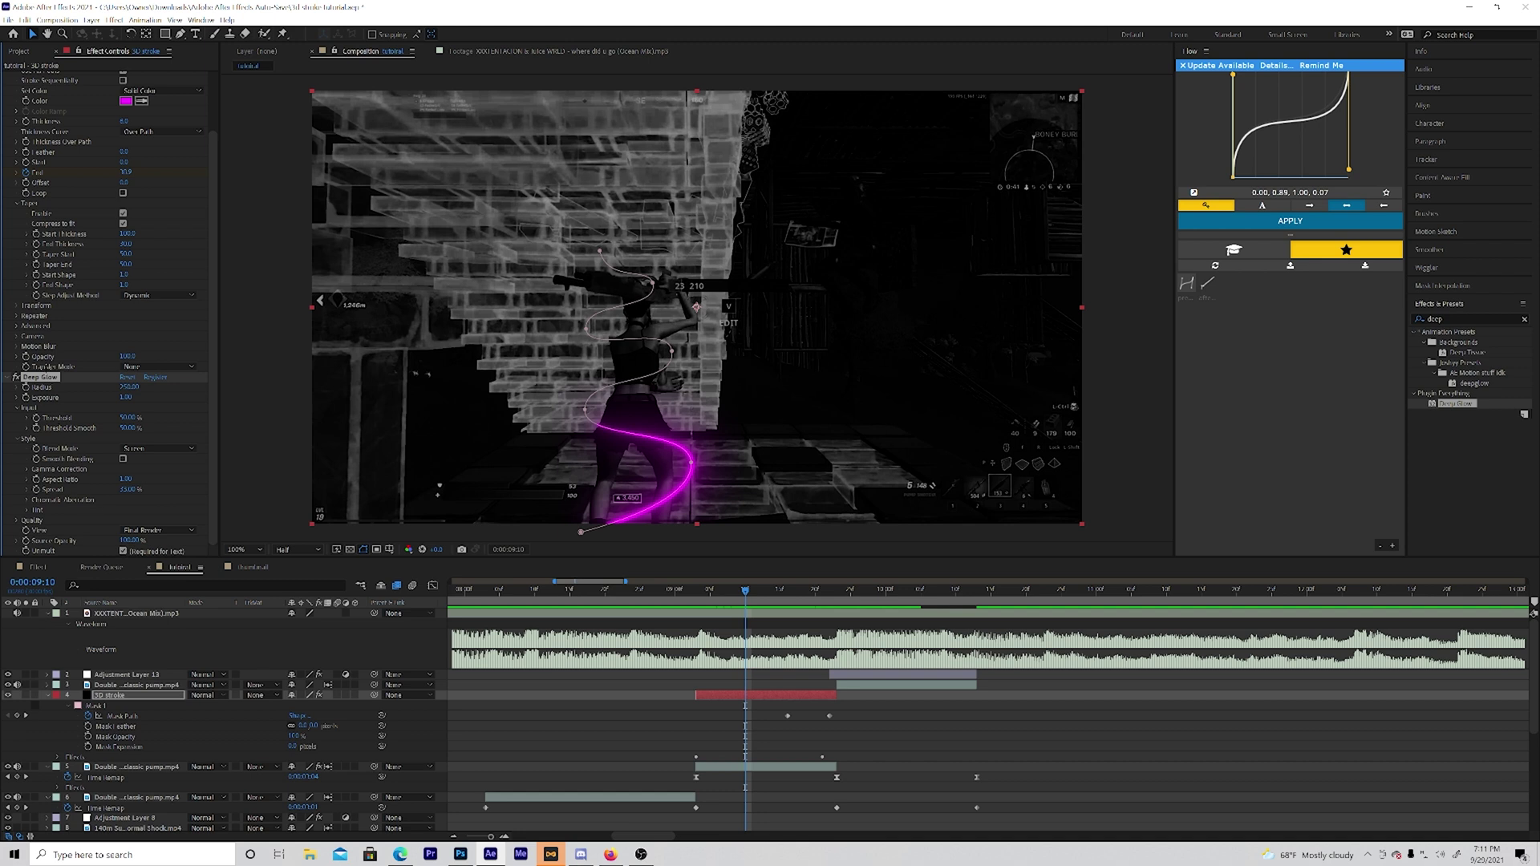
- Duplicate the Deep Glow effect and set the copy's exposure to 0.67
key("ctrl+d")
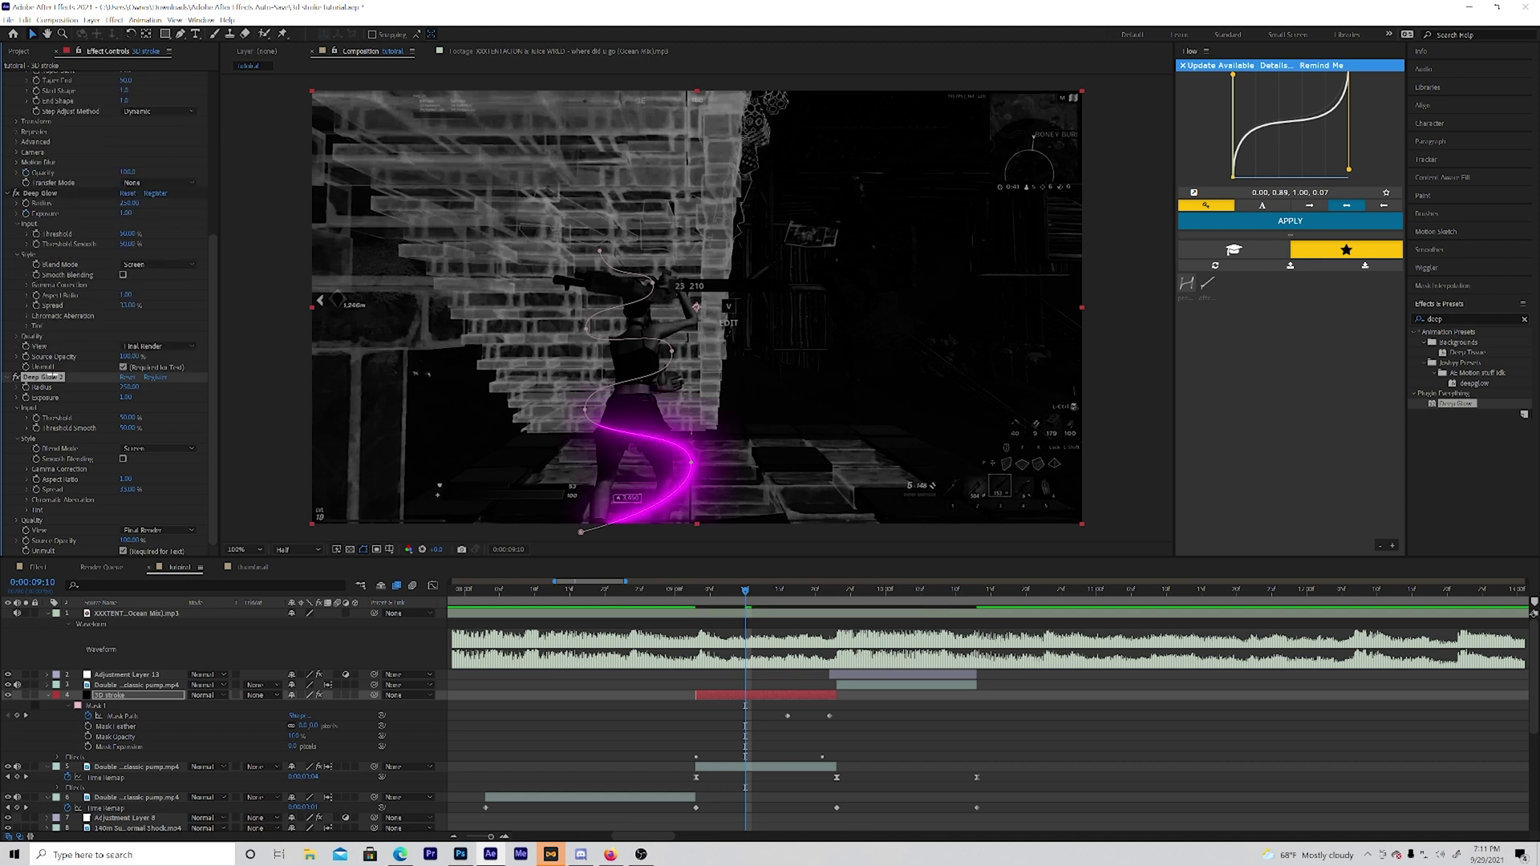
left_click(125, 397)
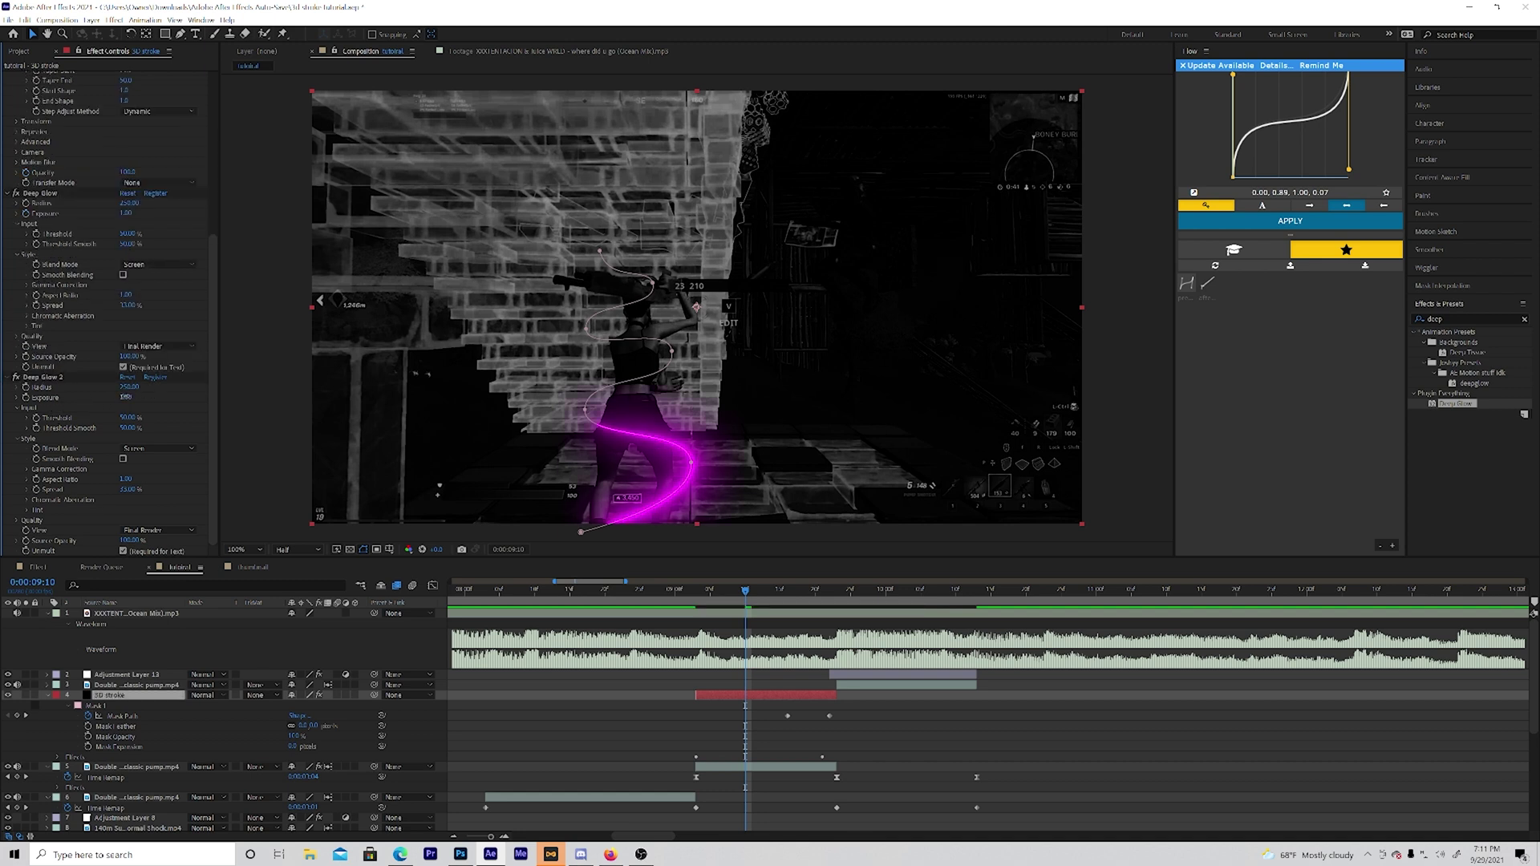
type("0.67")
key("Return")
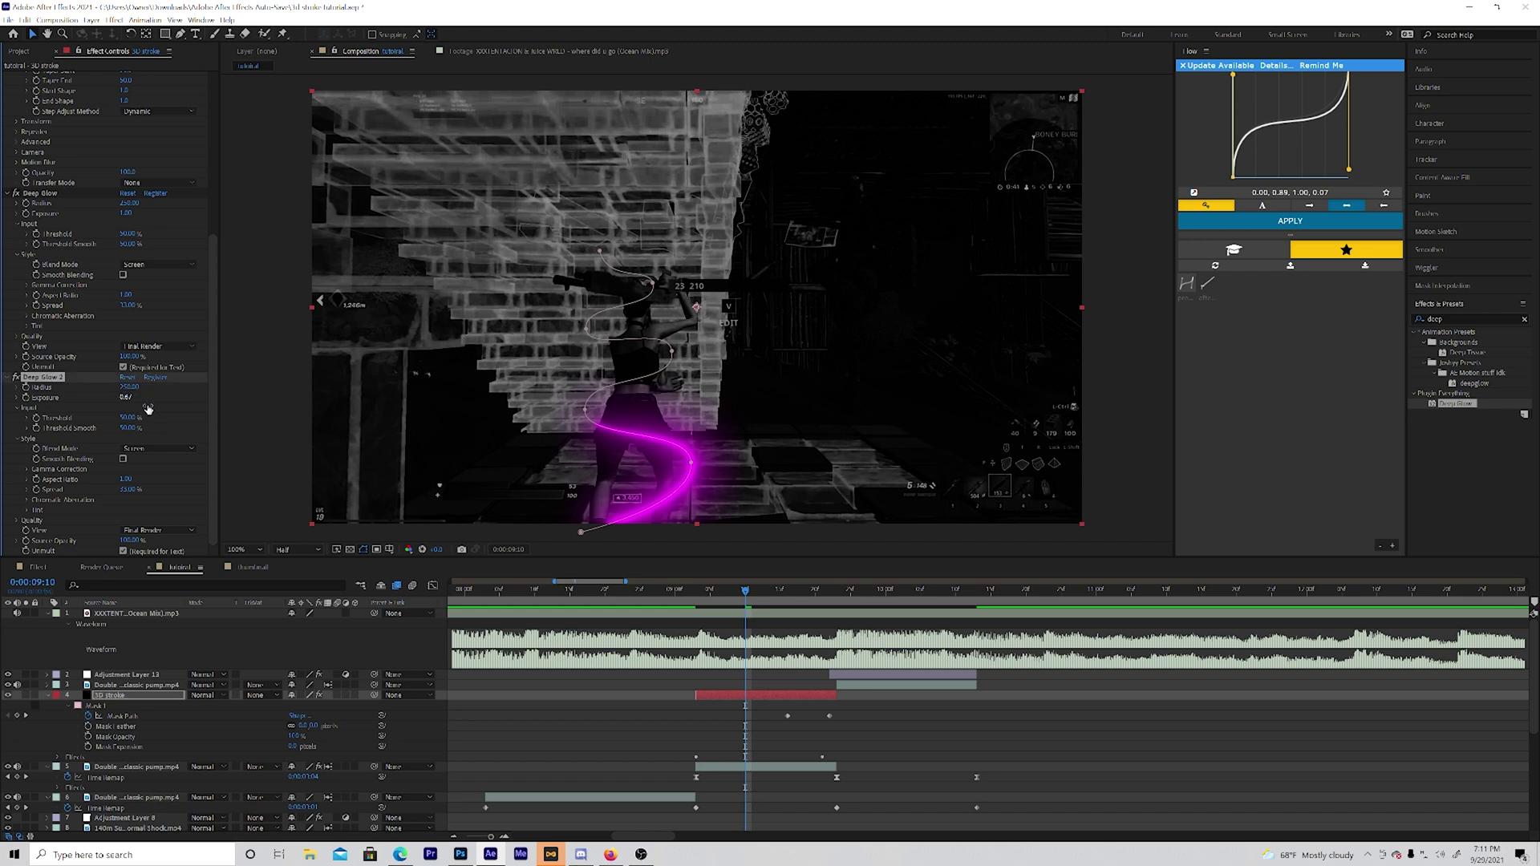
left_click(307, 381)
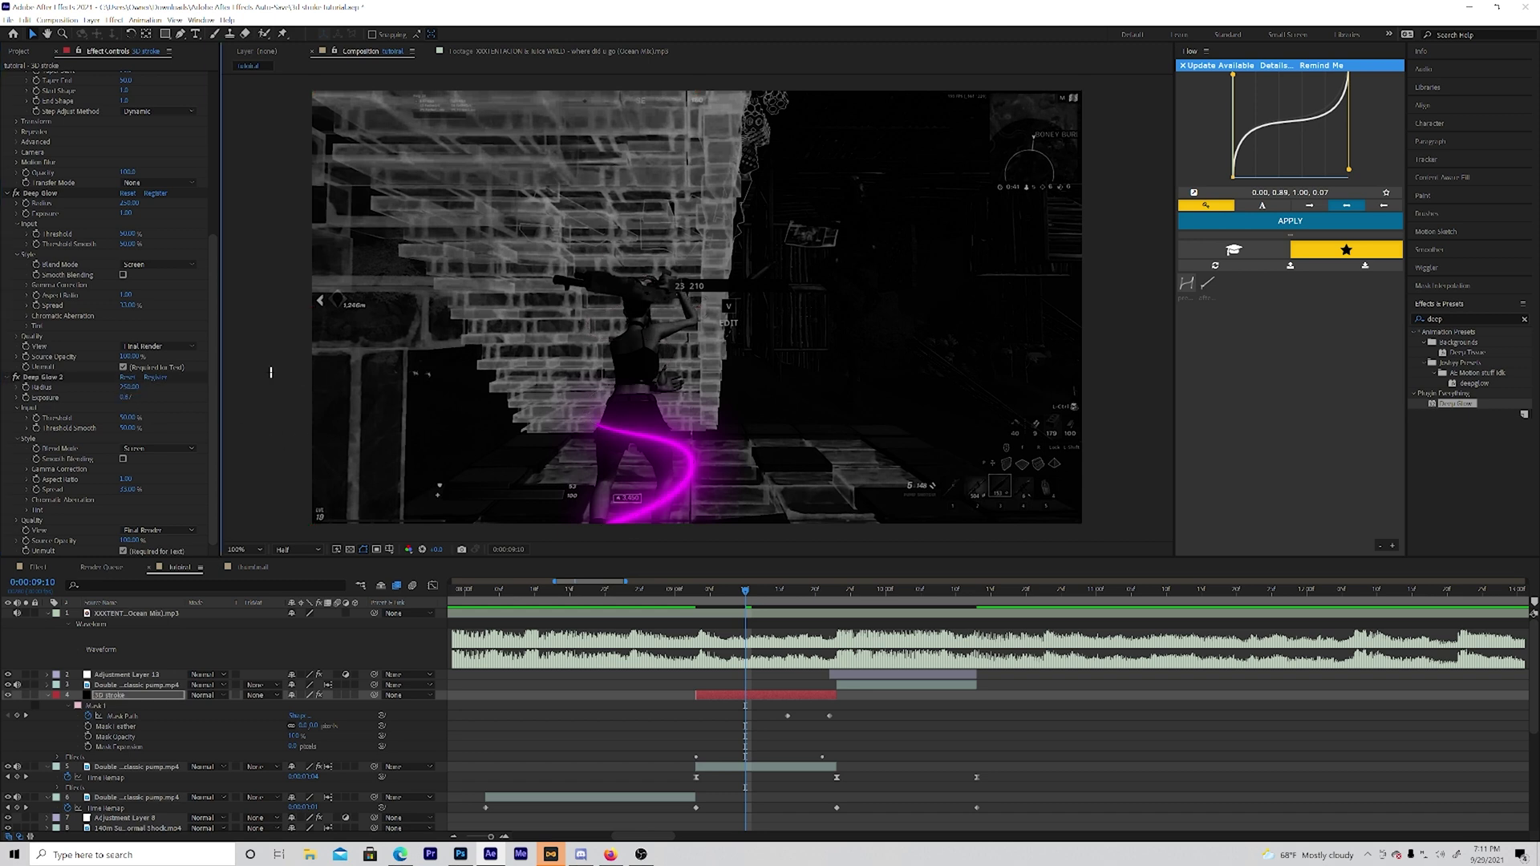
- Duplicate the darkened black-and-white gameplay clip and place the copy directly above the 3D stroke layer
mouse_move(783, 588)
left_mouse_down()
mouse_move(818, 576)
mouse_move(717, 590)
left_mouse_up()
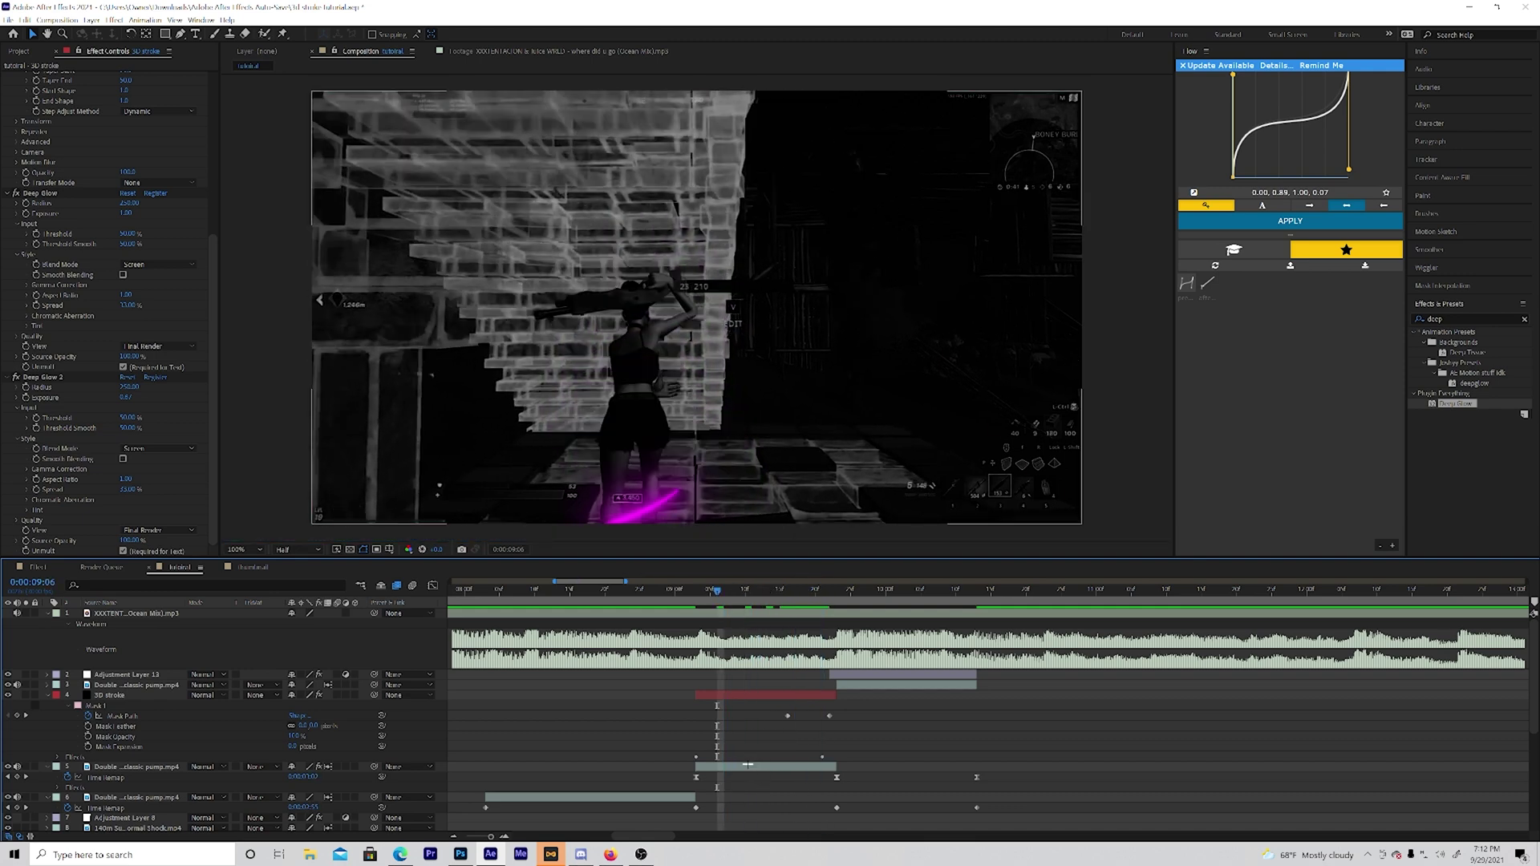
left_click(745, 764)
key("ctrl+d")
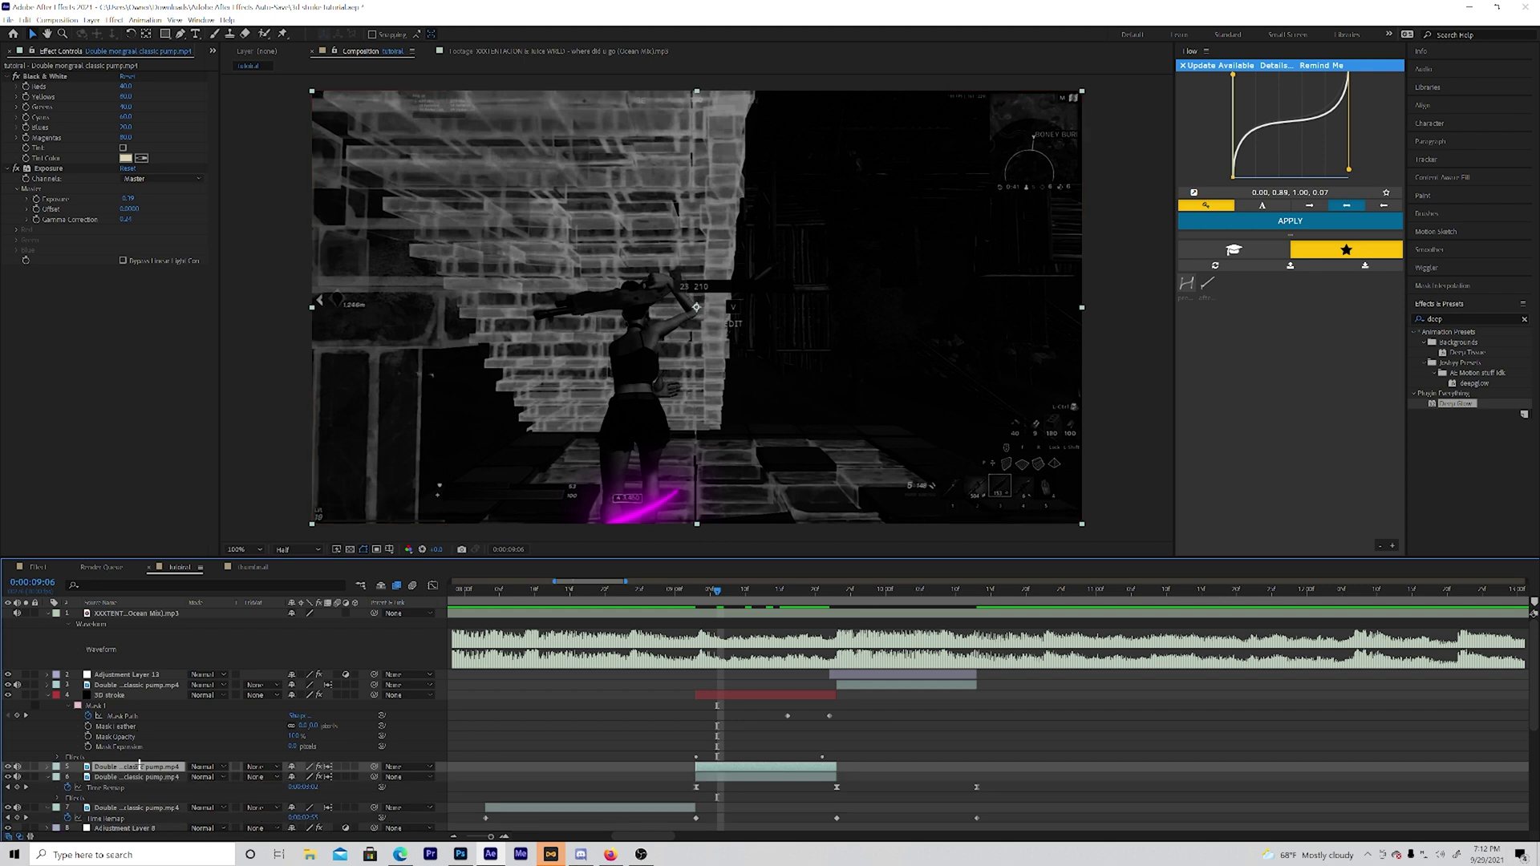
left_click_drag(158, 705, 172, 681)
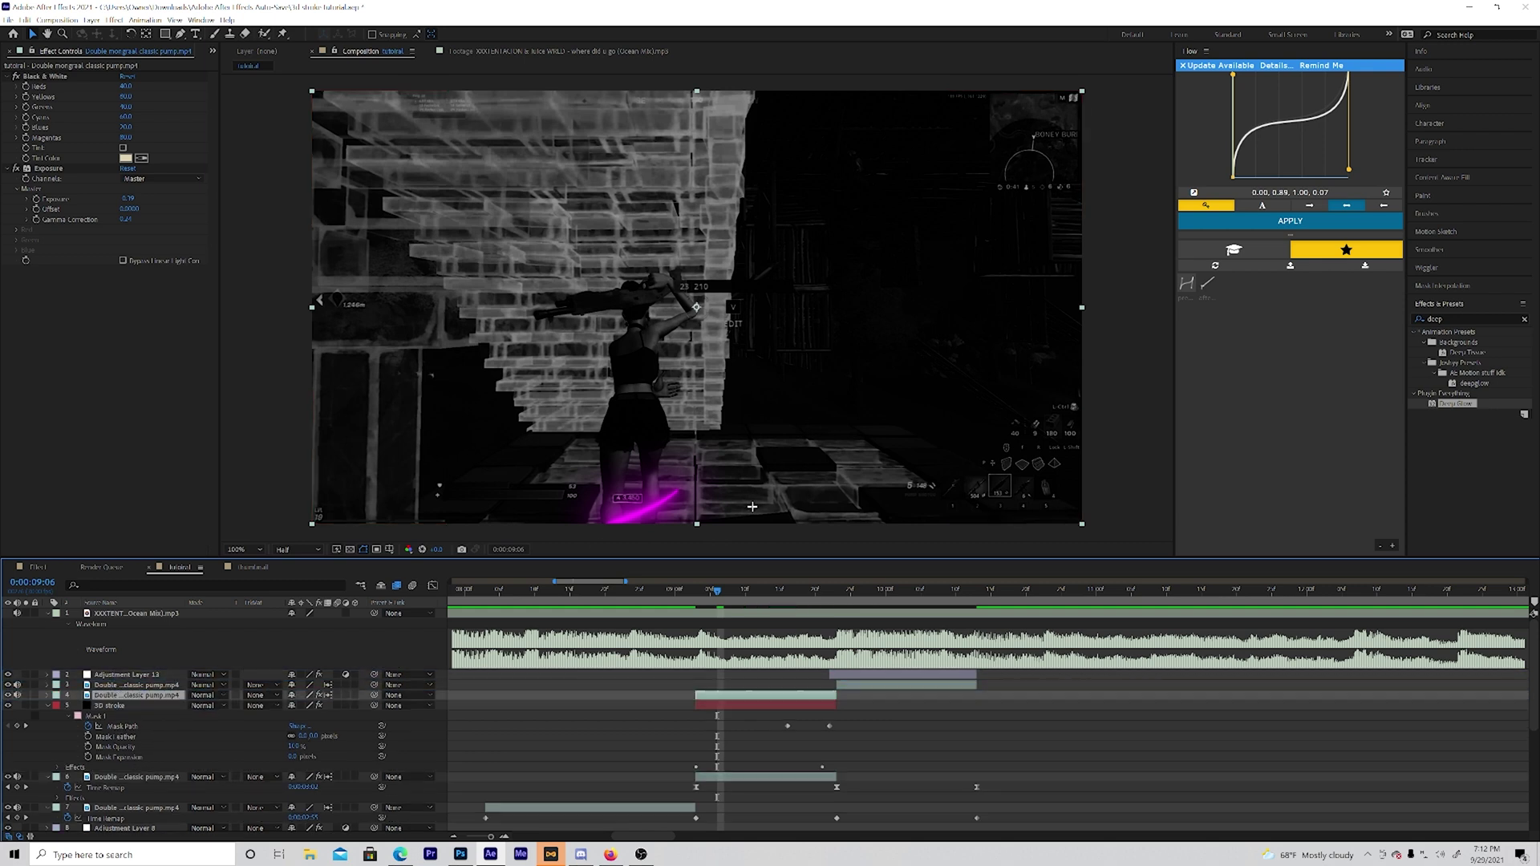
- Hide the duplicated clip and, at 0:00:09:10, draw a closed four-point mask on it around the stroke crossing the character's hips
left_click(709, 589)
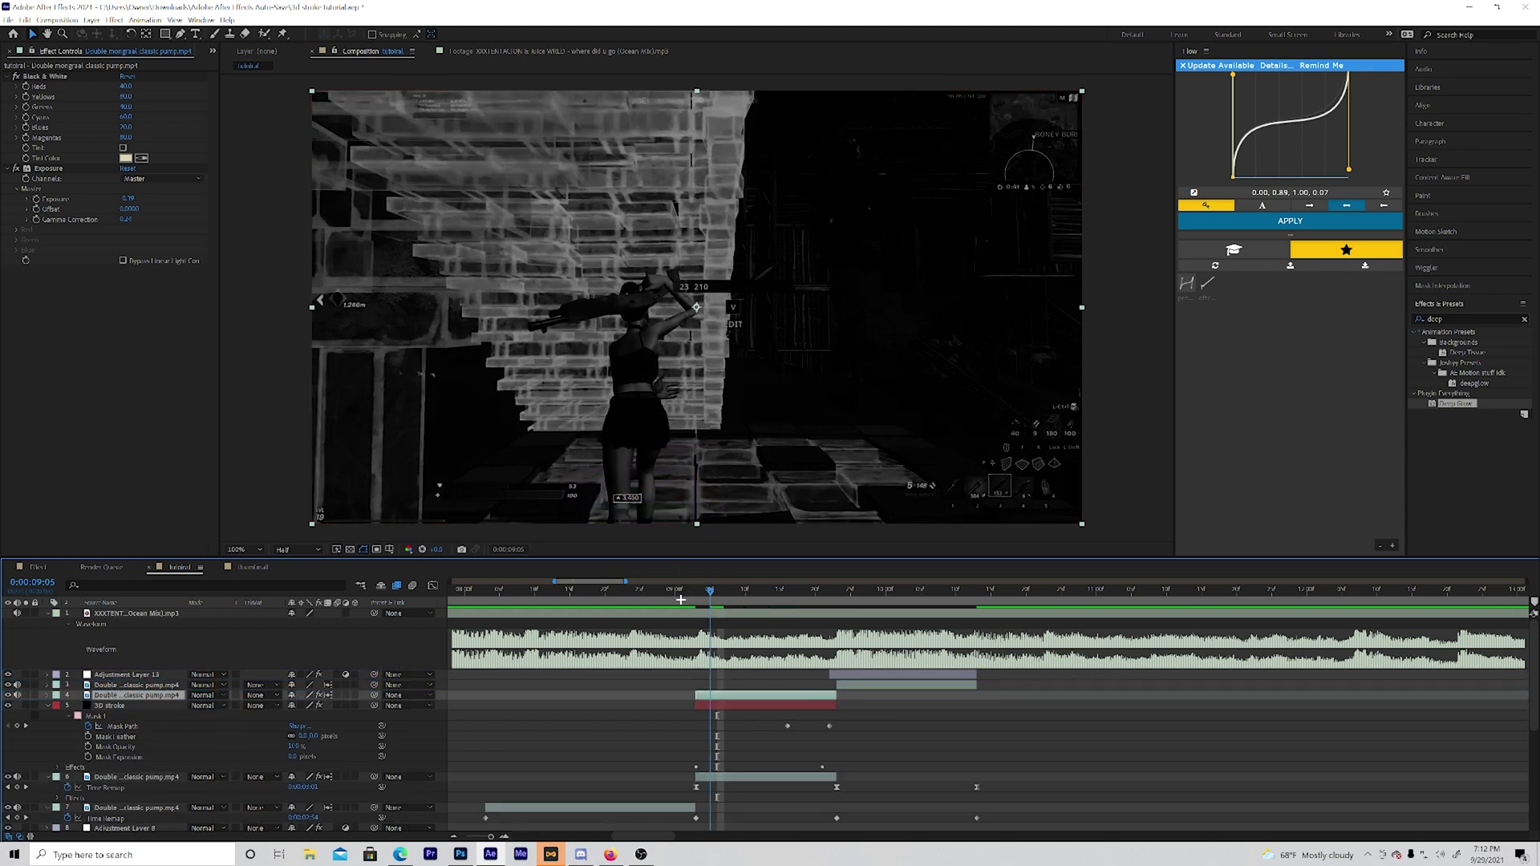
left_click(8, 695)
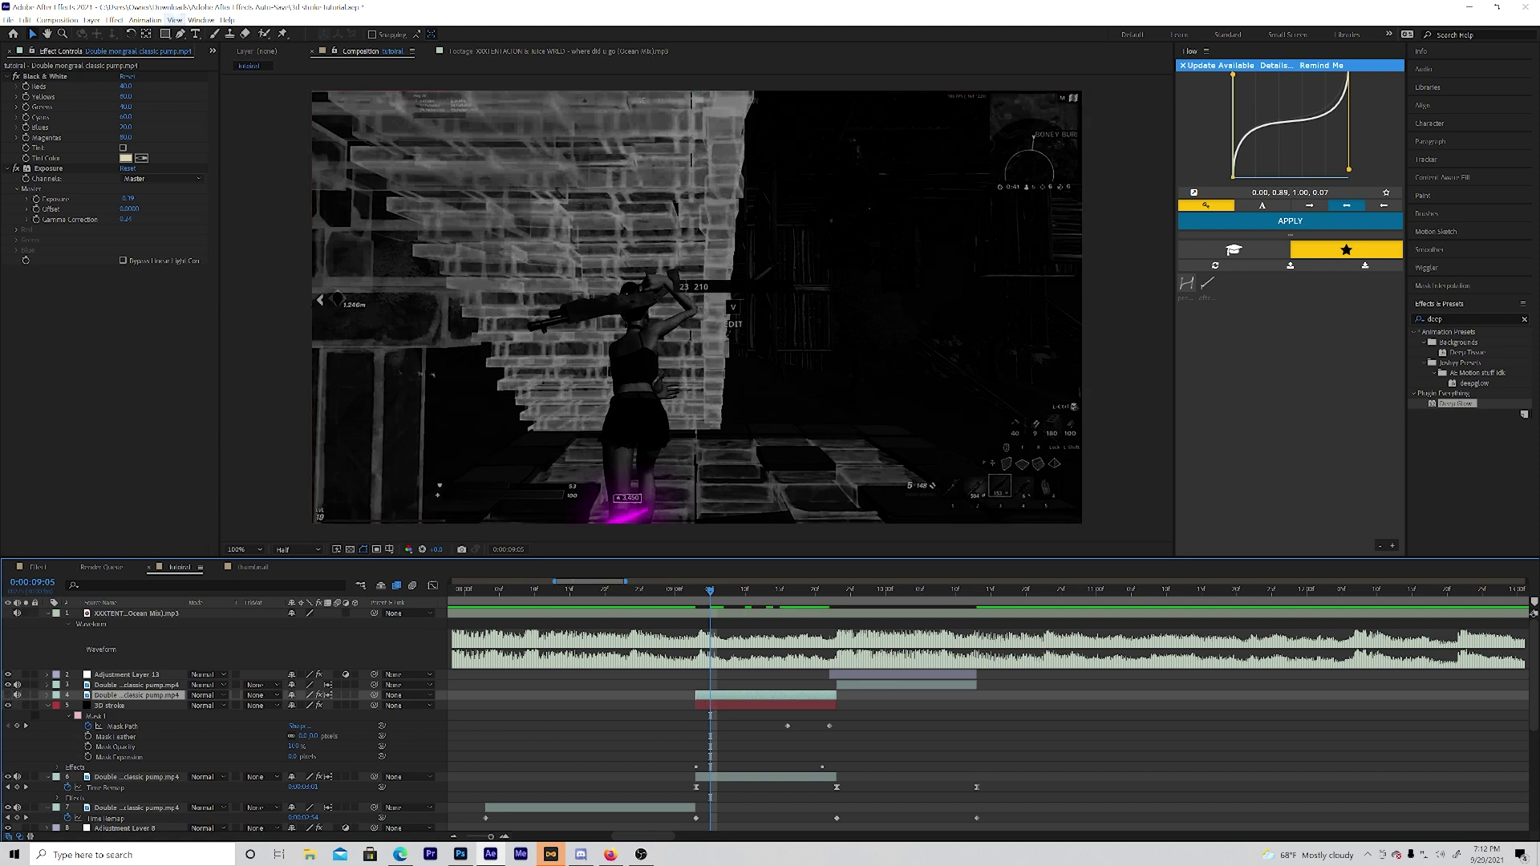
left_click(181, 34)
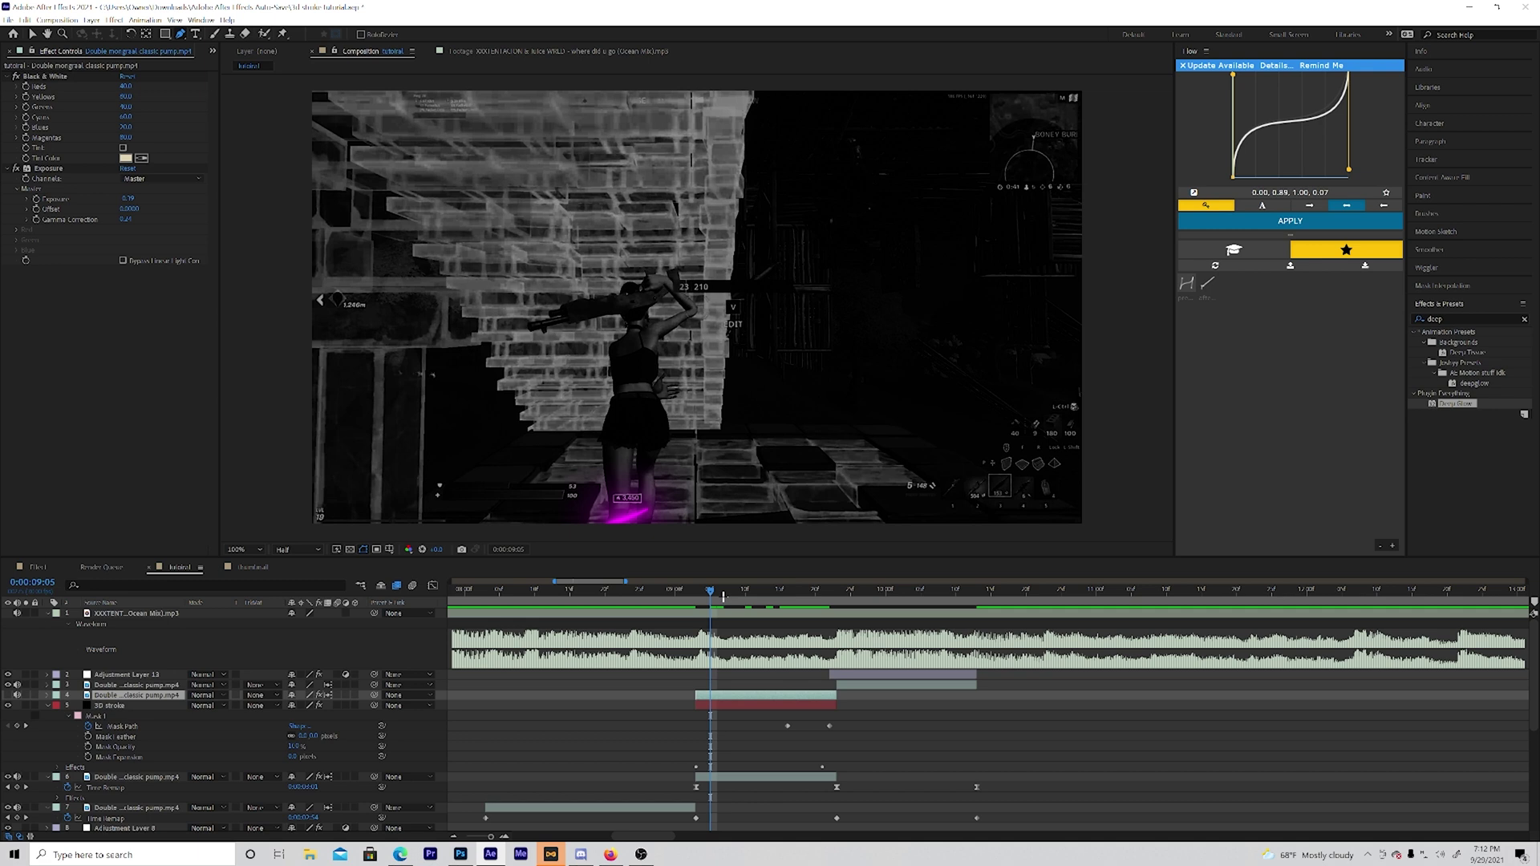
left_click_drag(730, 594, 745, 589)
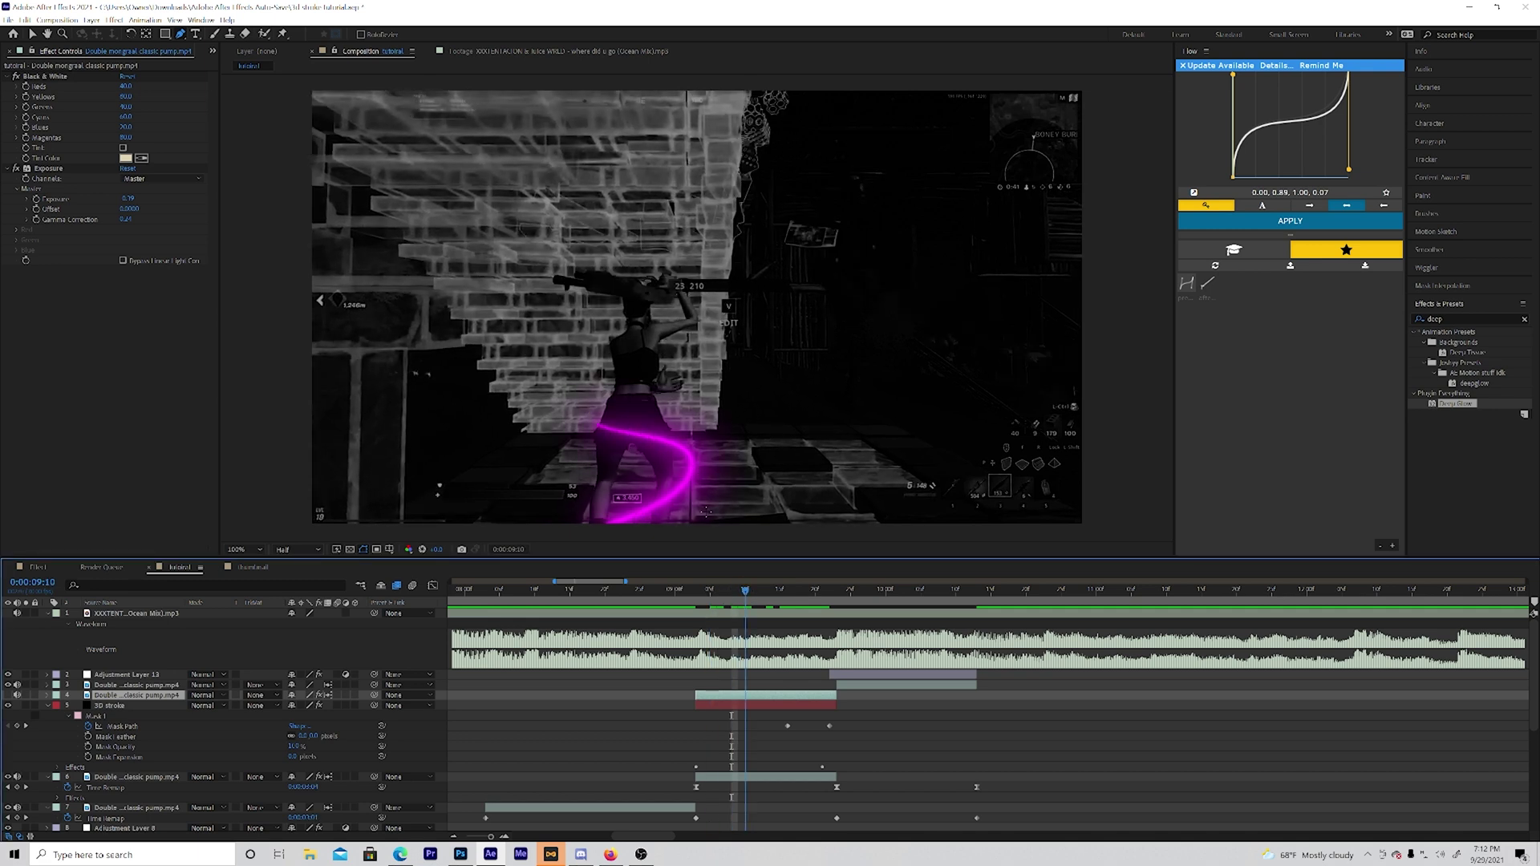
left_click(674, 465)
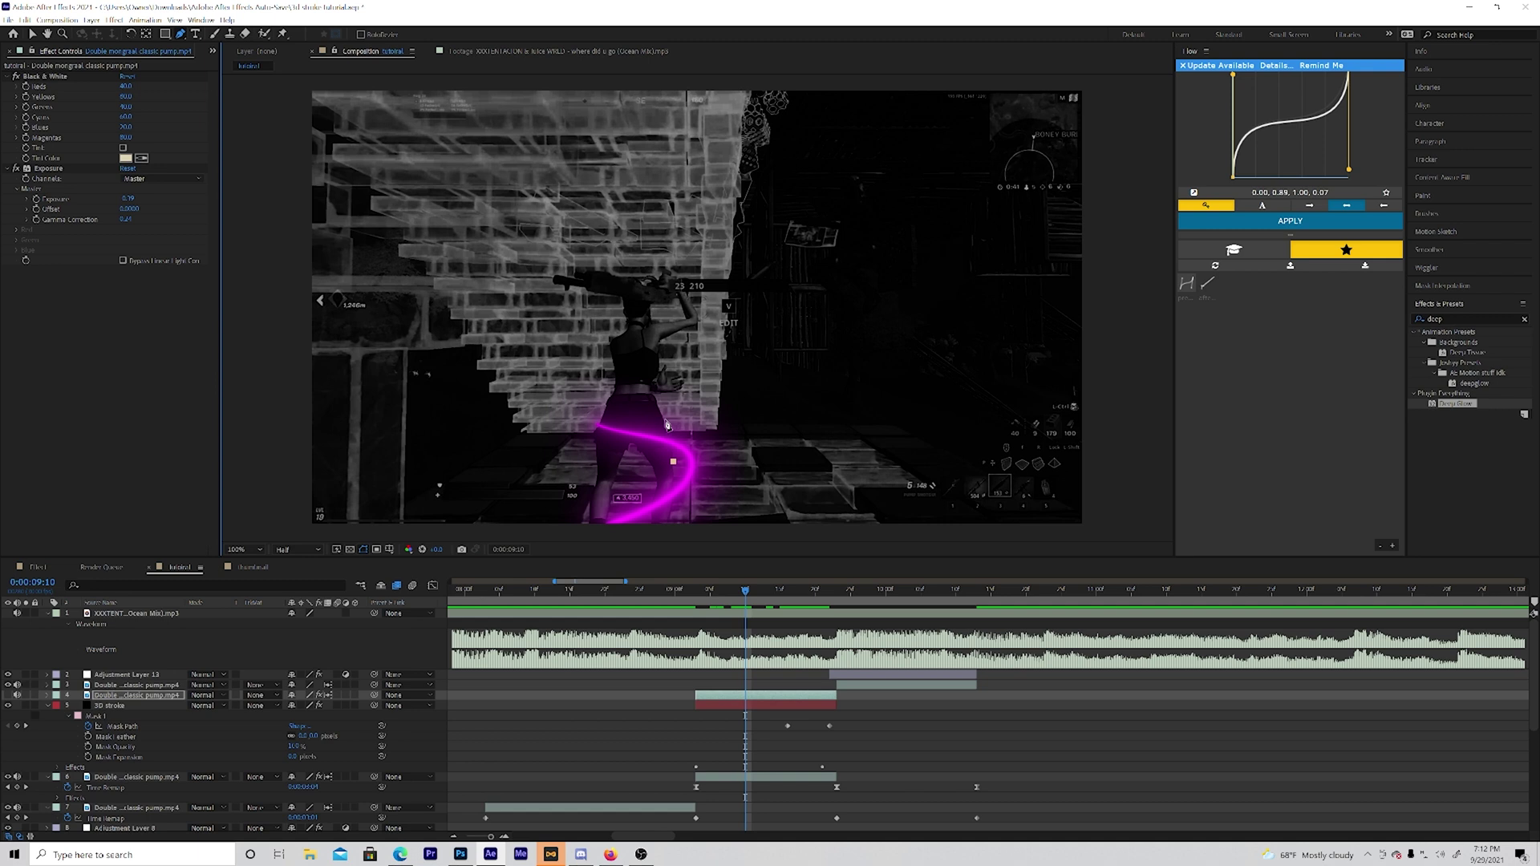
left_click(665, 418)
left_click(597, 416)
left_click(592, 455)
left_click(674, 461)
left_click_drag(665, 419, 681, 463)
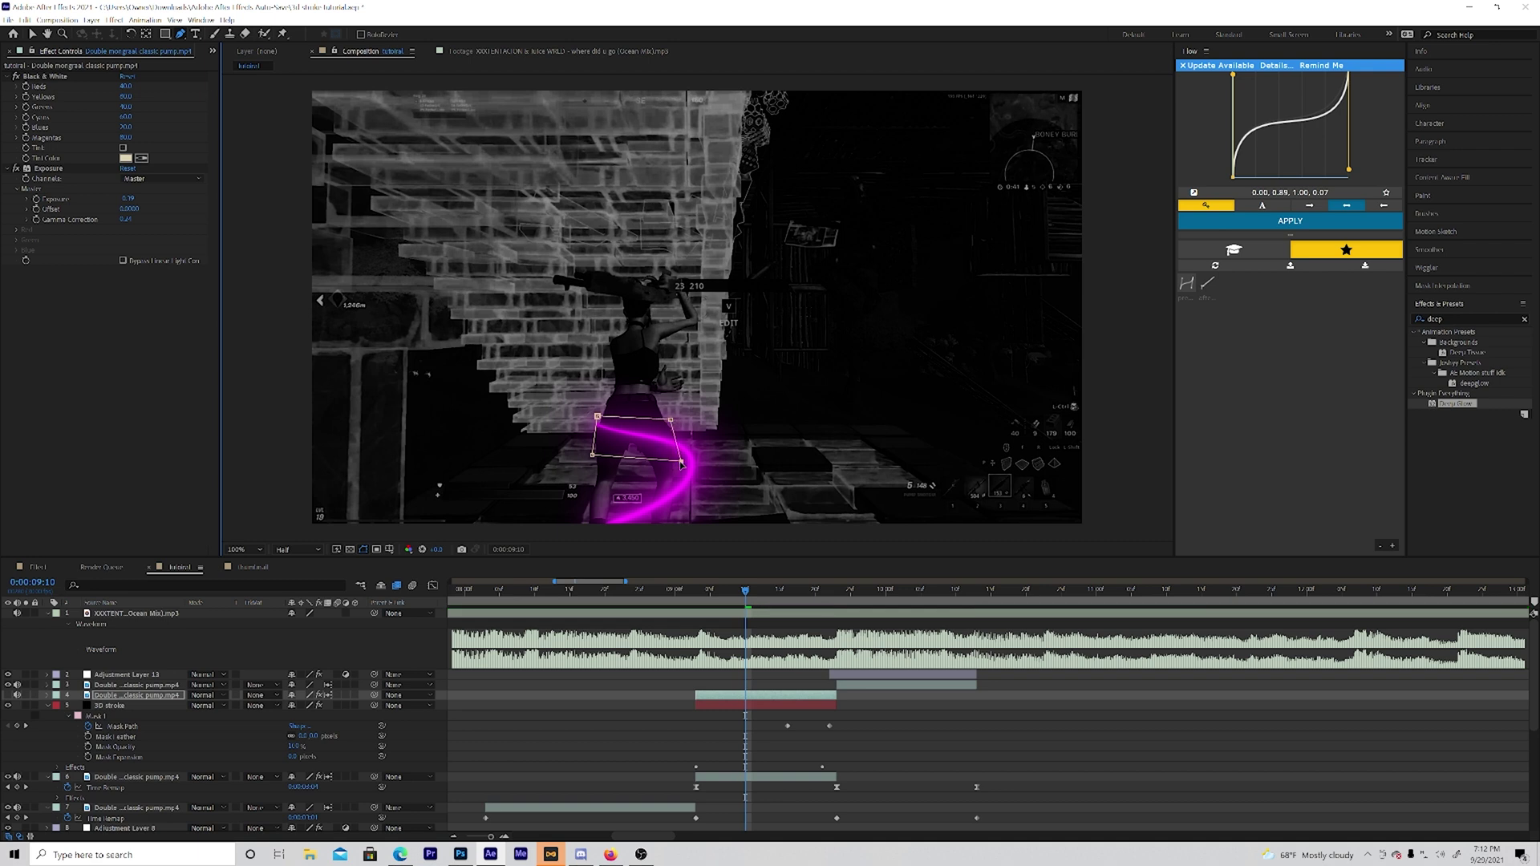
- Go to 0:00:09:20 and make the masked duplicate clip visible again to cover the stroke sections behind the character
key("shift+Page_Down")
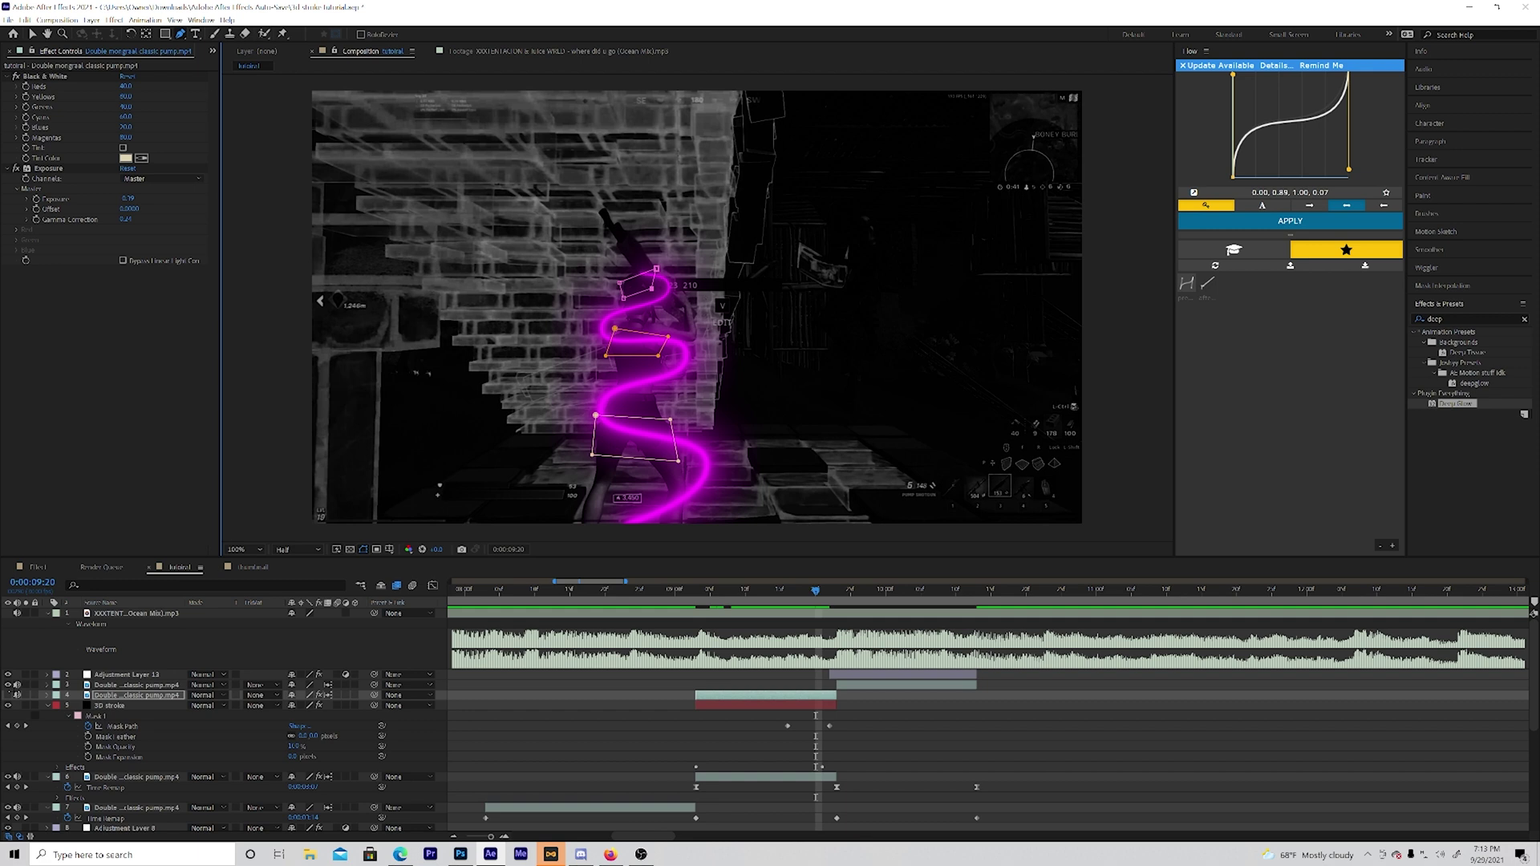
left_click(12, 695)
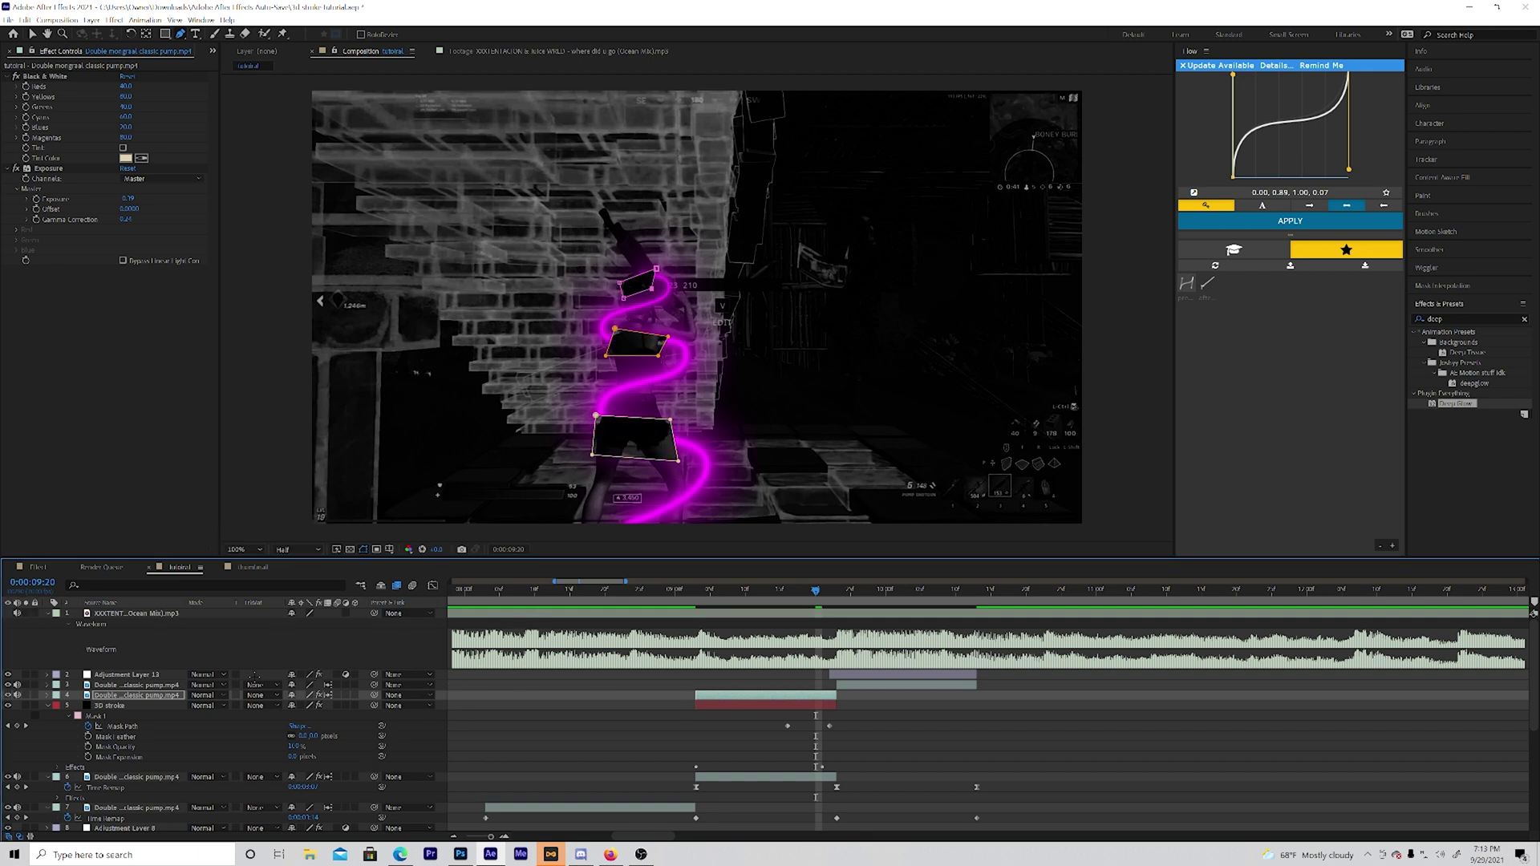
- Reveal the masks of the duplicate clip above the 3D stroke, select all three and set their feather to 40 pixels
key("m")
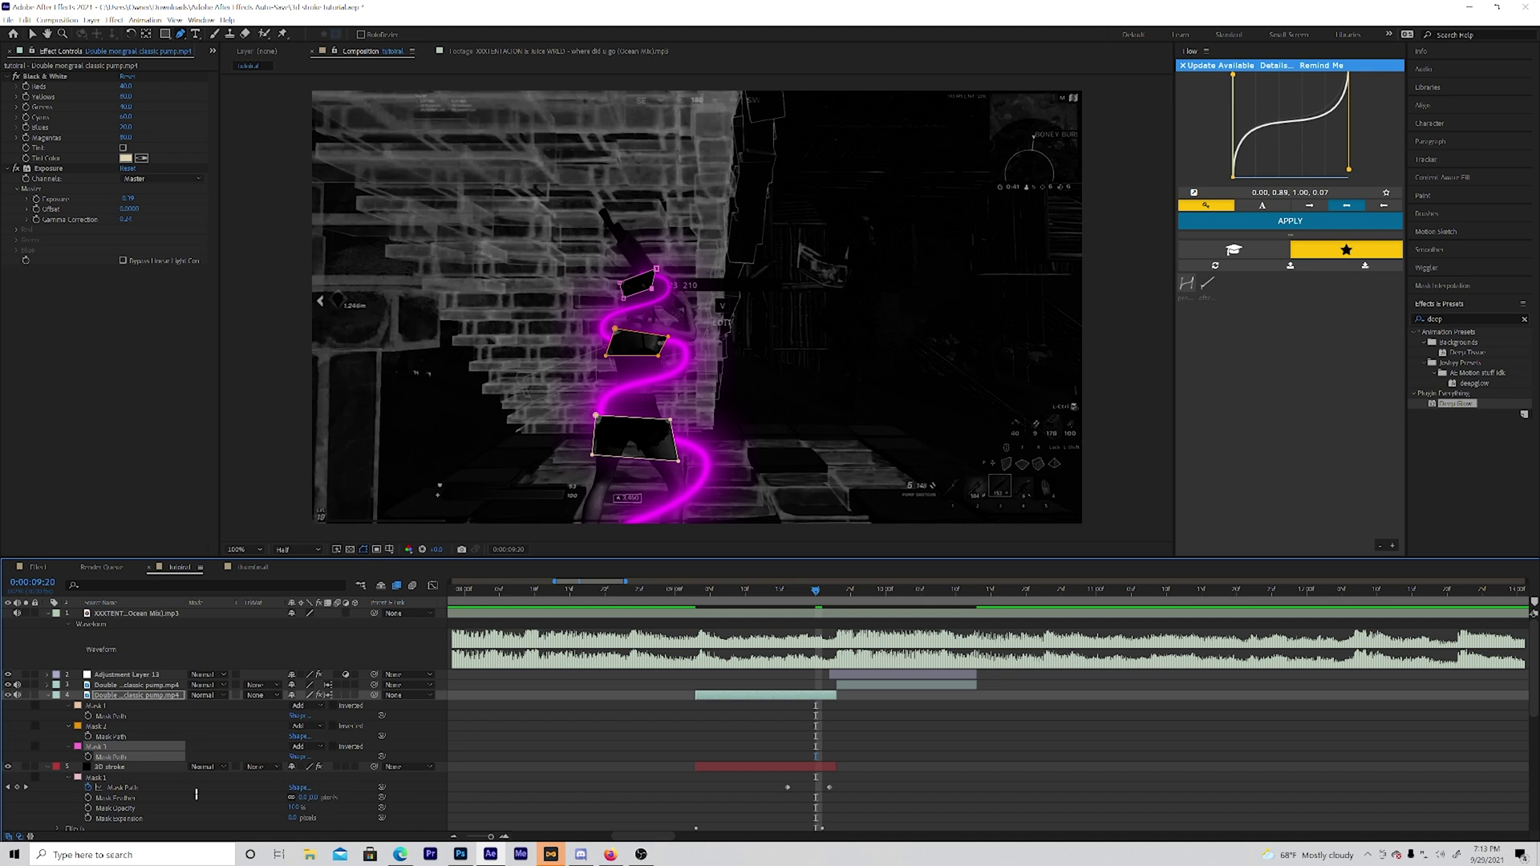
left_click(66, 749)
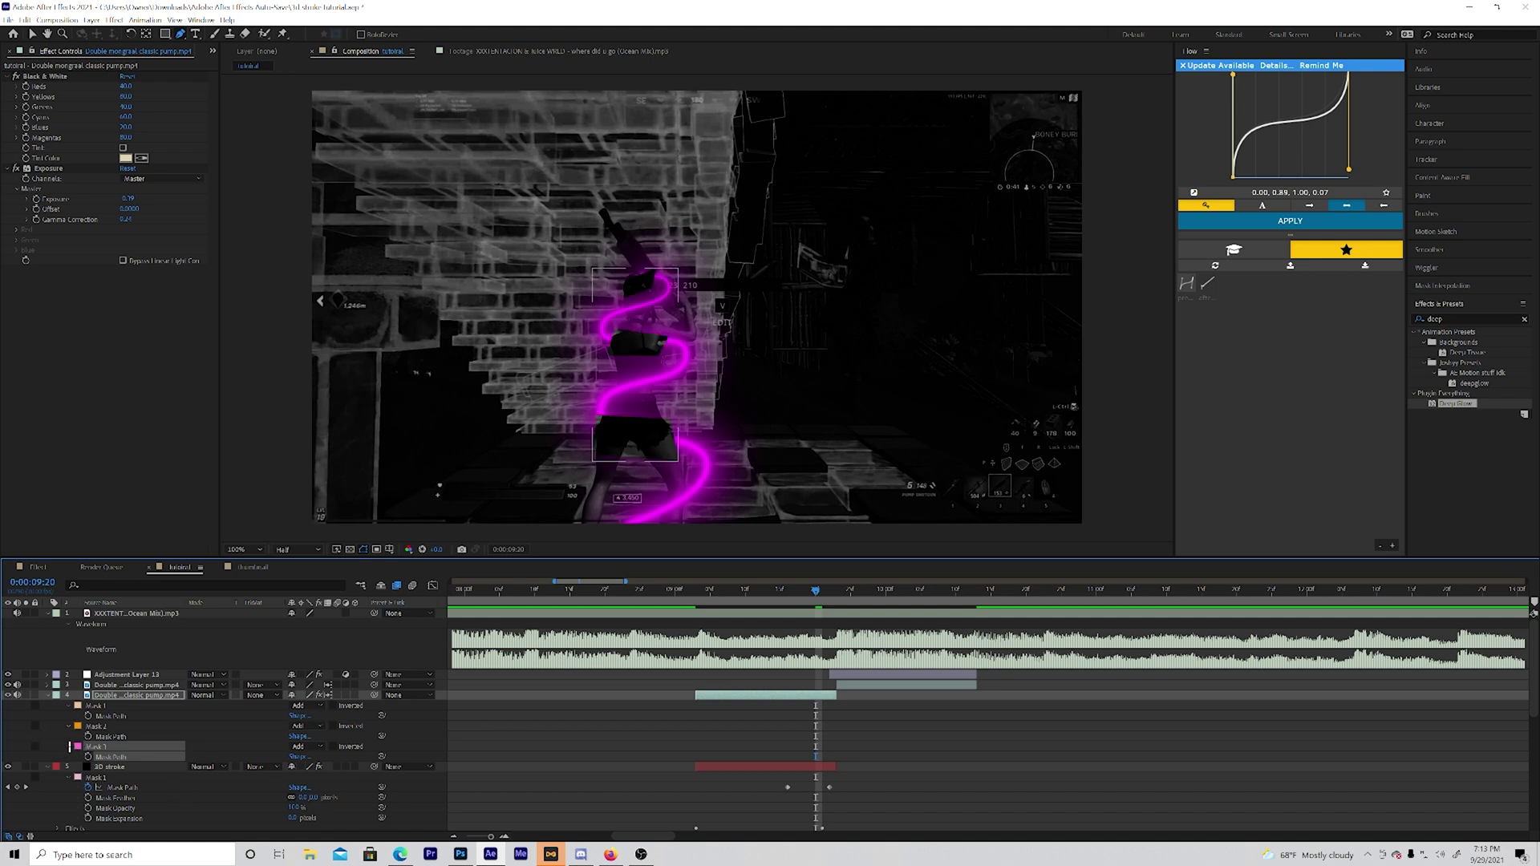
left_click(94, 747)
left_click(94, 725, "shift")
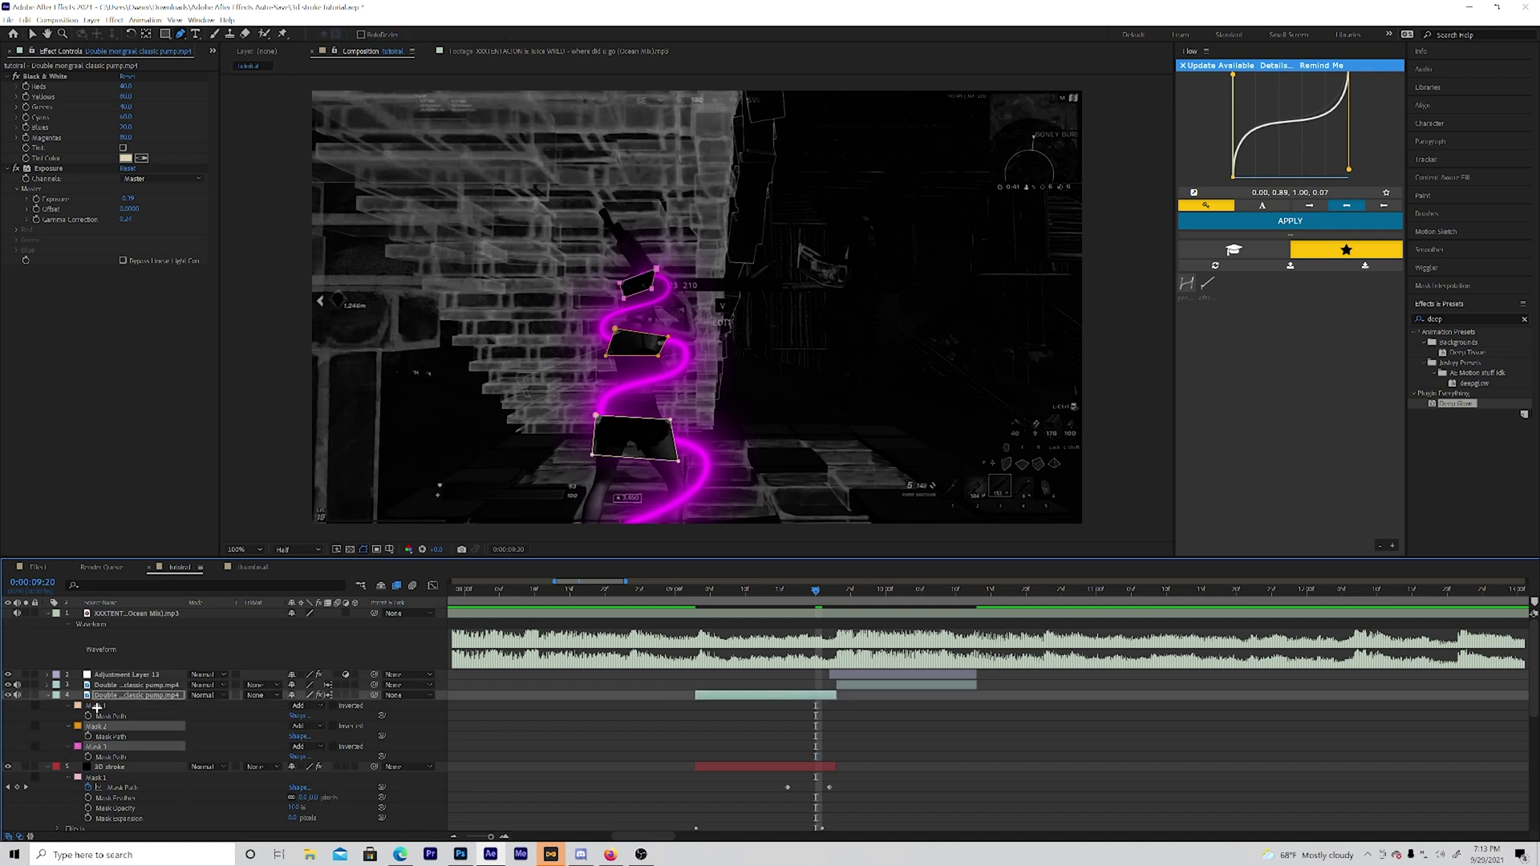
left_click(113, 705, "shift")
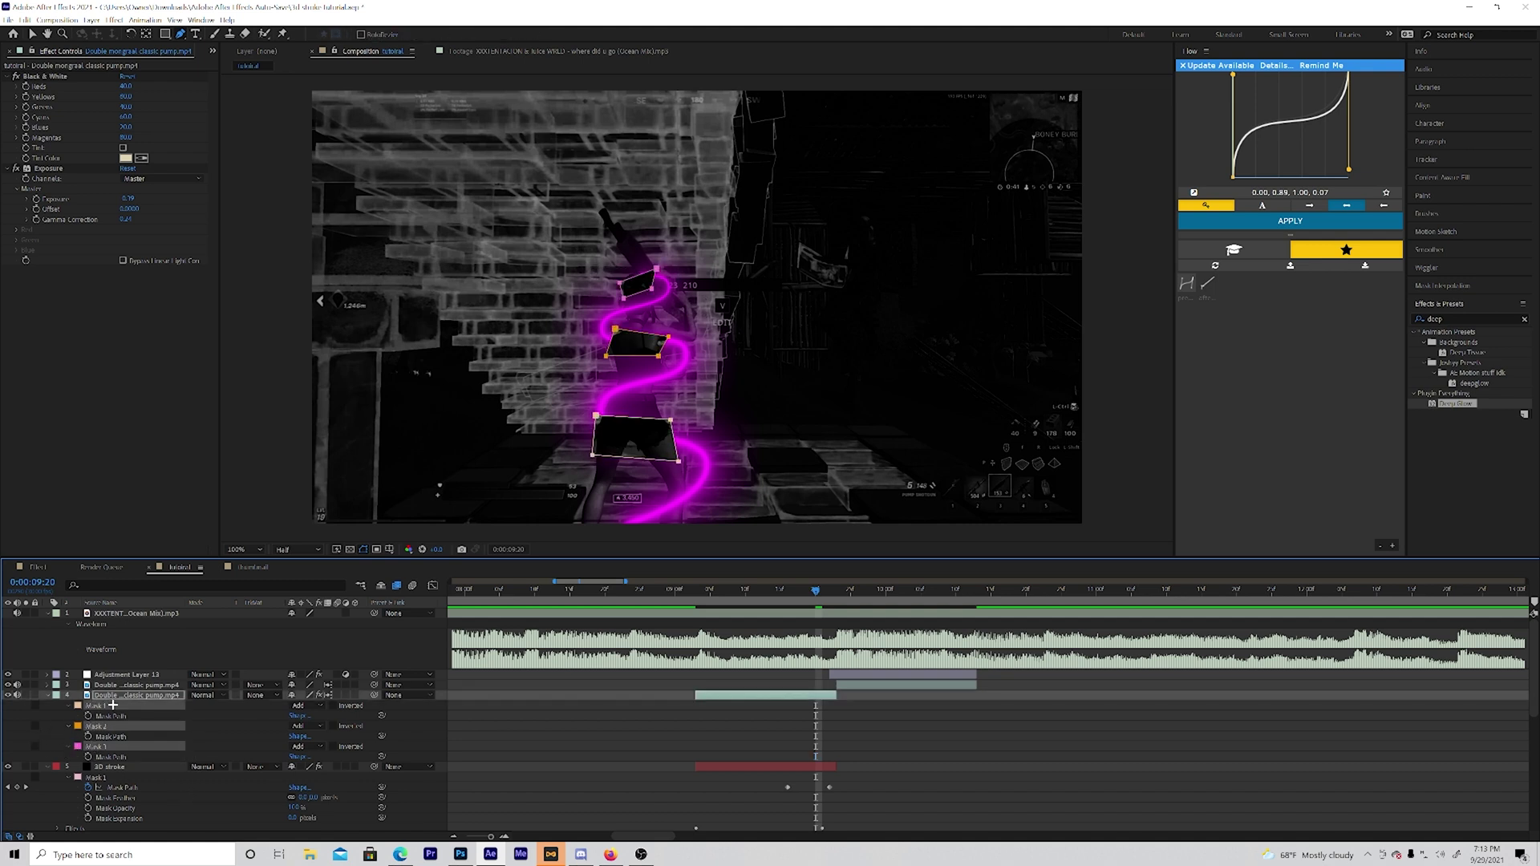
left_click(69, 746)
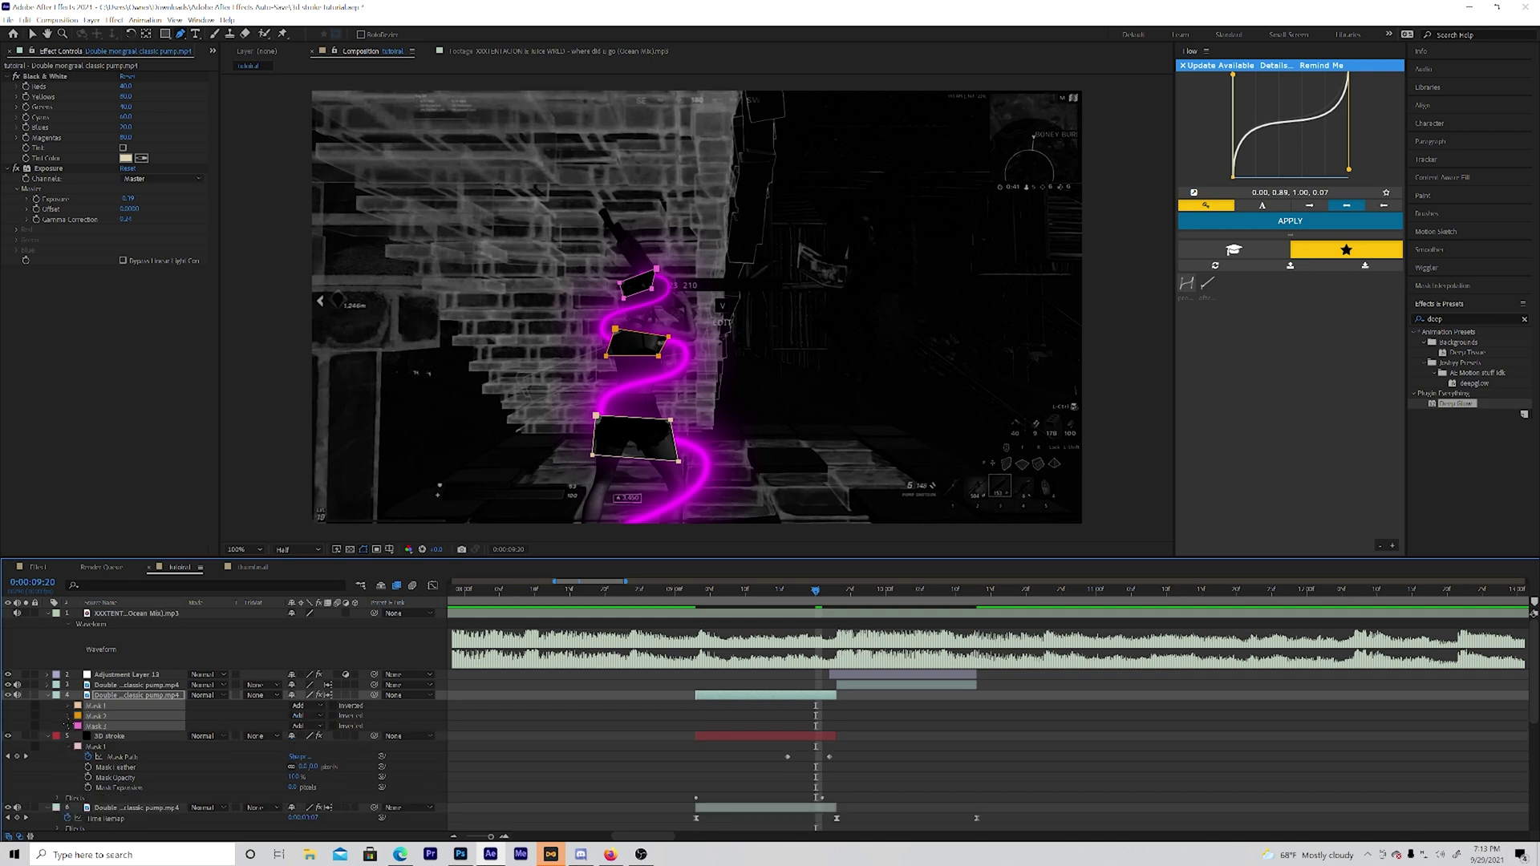
left_click(67, 725)
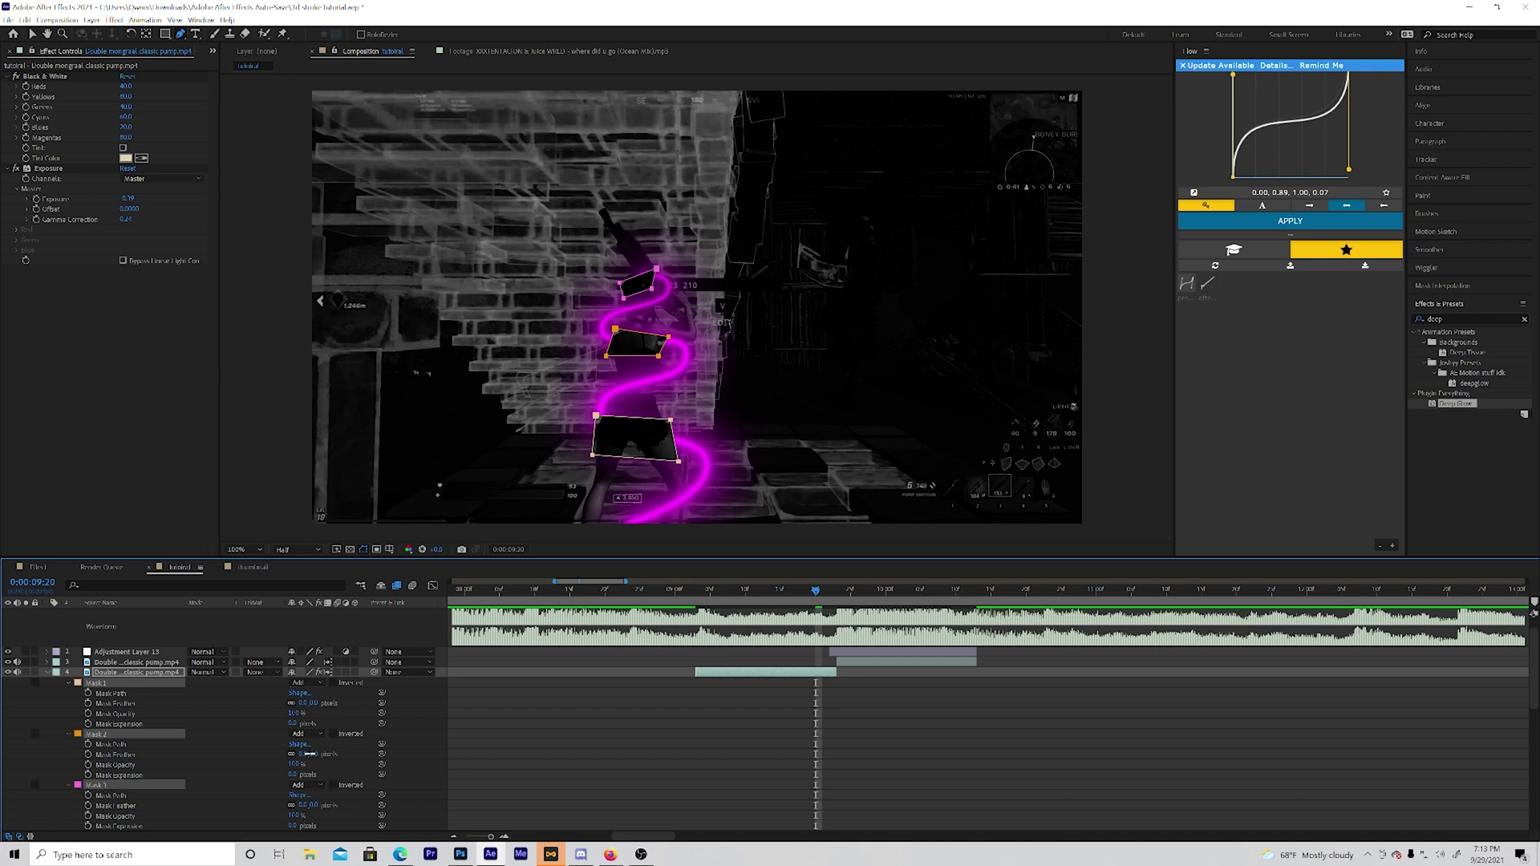
left_click(310, 754)
type("40")
key("Return")
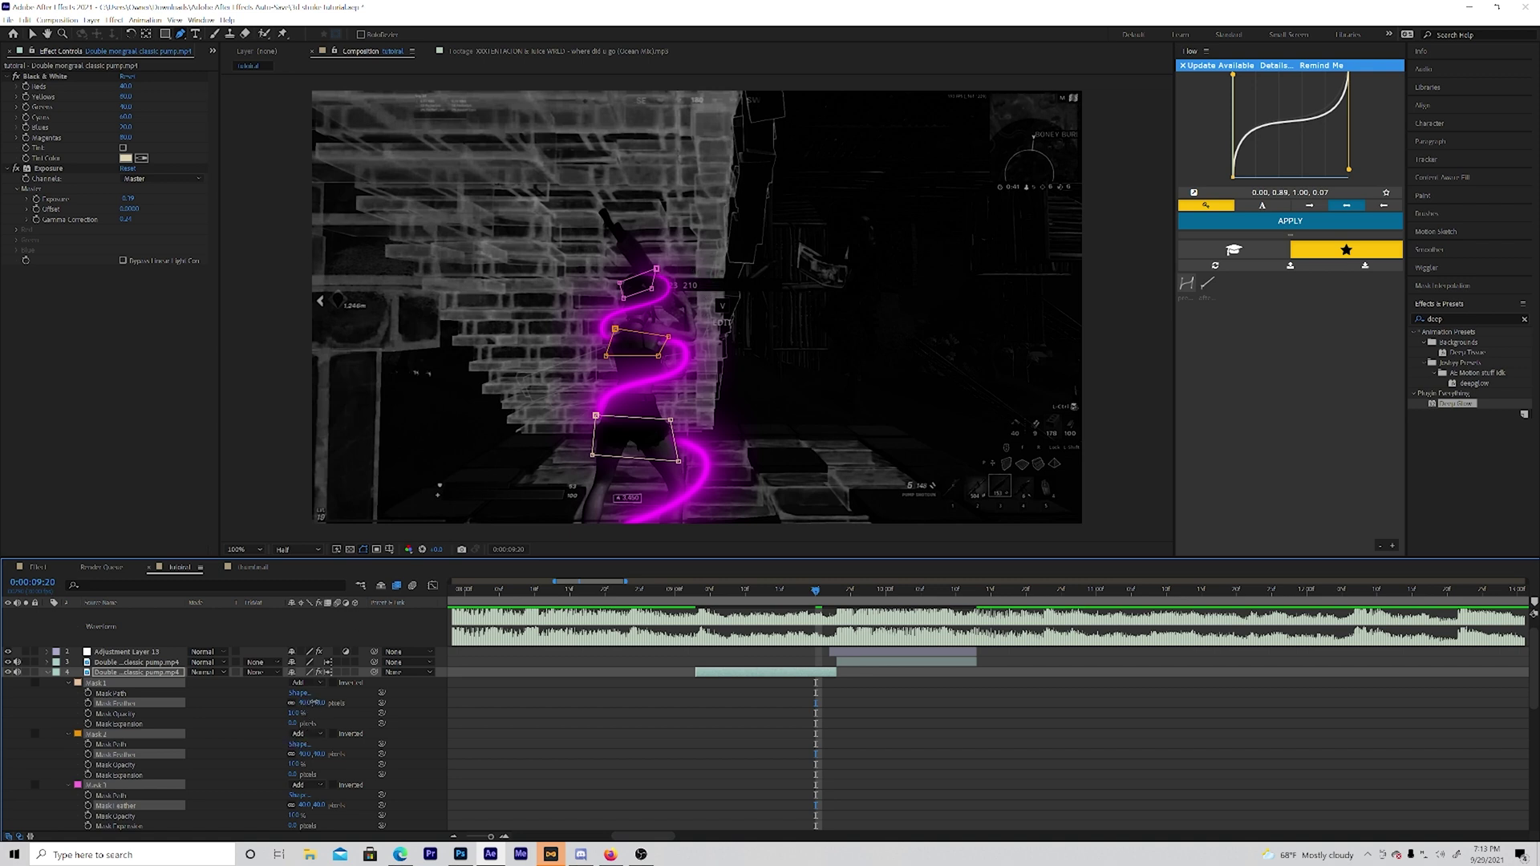
- Change the feather of all three masks to 30 pixels and clear the mask selection
left_click(319, 703)
type("50")
key("Return")
double_click(255, 268)
key("v")
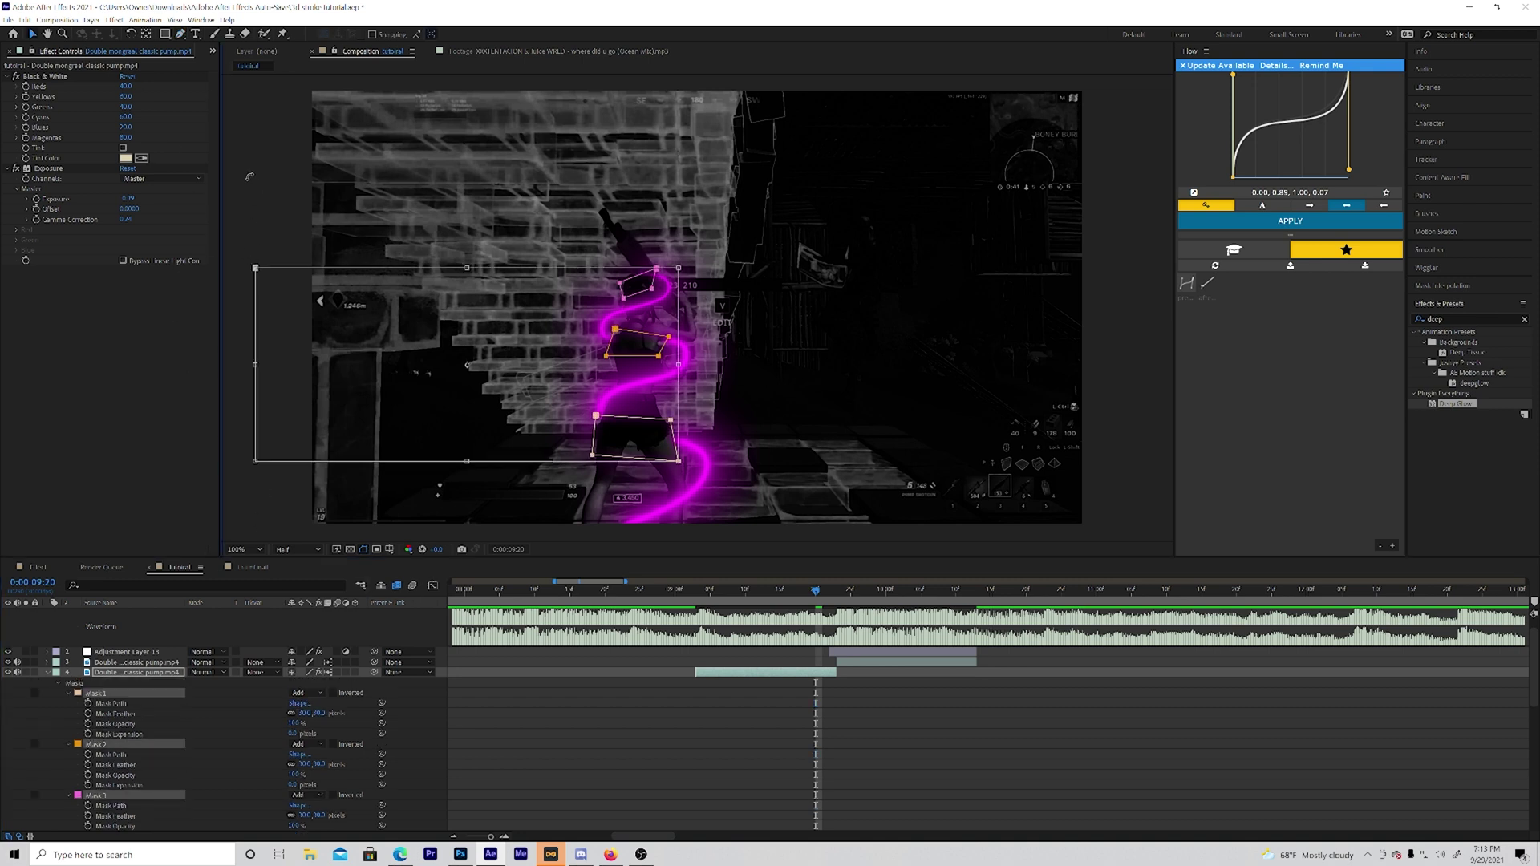
left_click(243, 105)
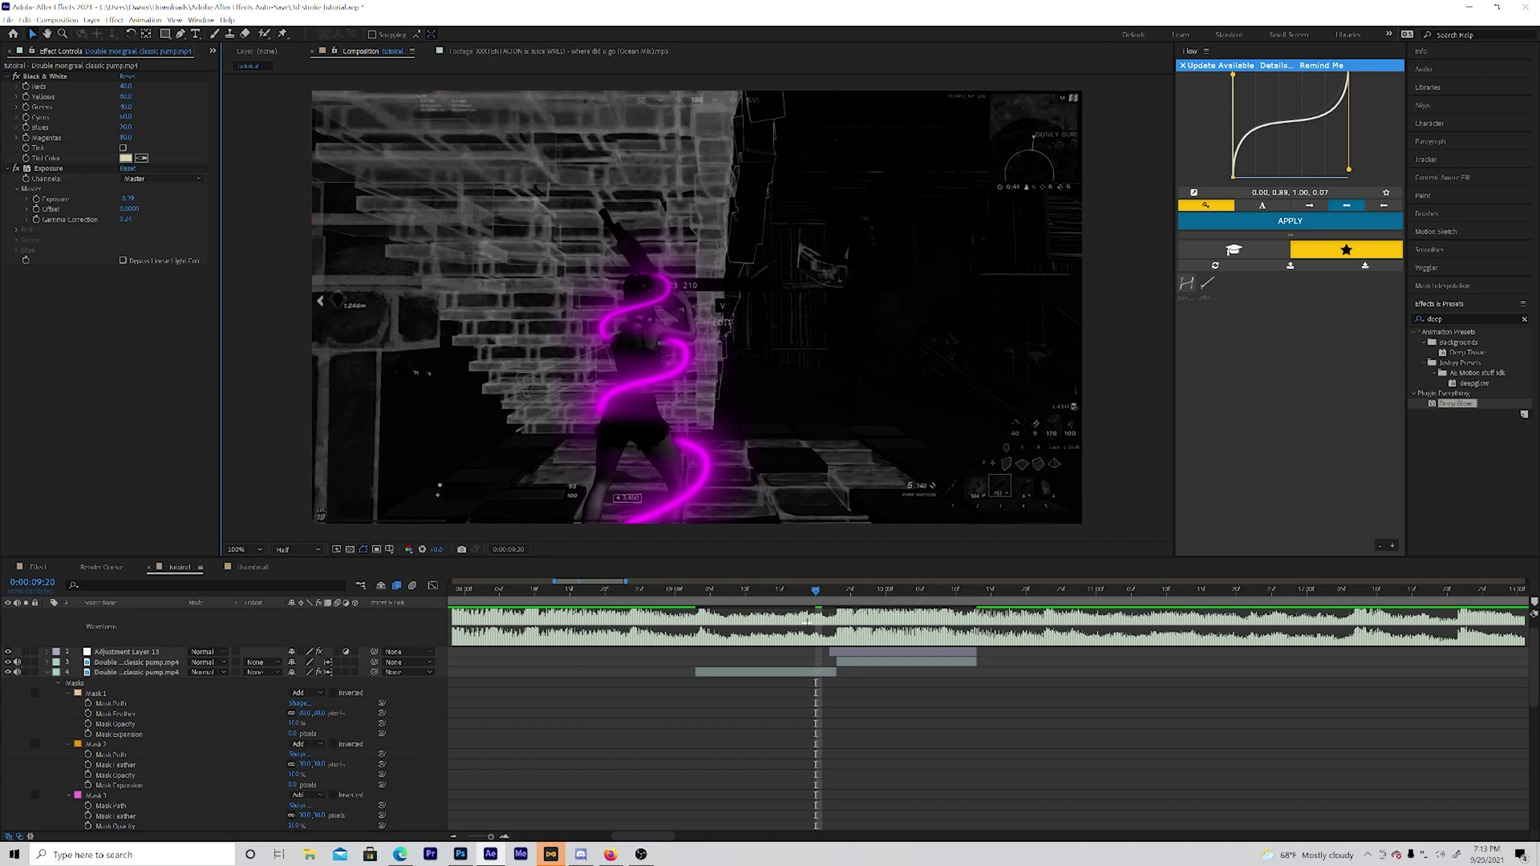
- Step back through the frames to 0:00:09:07 to examine how the feathered masks hide the growing stroke
mouse_move(803, 588)
left_mouse_down()
mouse_move(759, 587)
mouse_move(838, 522)
mouse_move(761, 535)
left_mouse_up()
key("Page_Up")
key("Page_Up")
key("Page_Up")
key("Page_Up")
key("Page_Up")
key("Page_Up")
key("Page_Up")
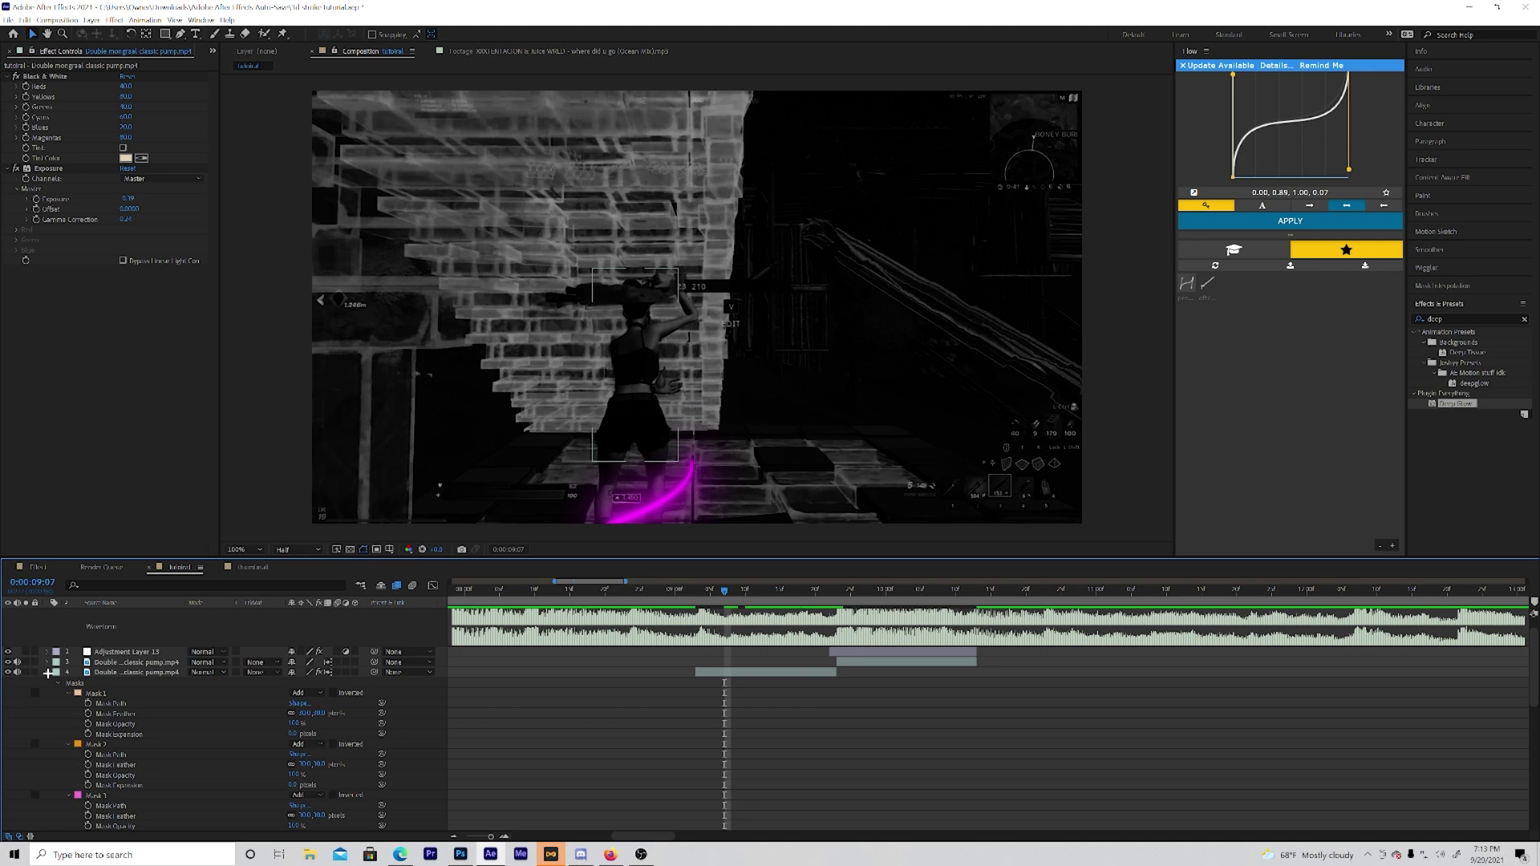
- Duplicate the darkened gameplay clip beneath the 3D stroke and place the copy above the masked clip
key("u")
left_click(747, 754)
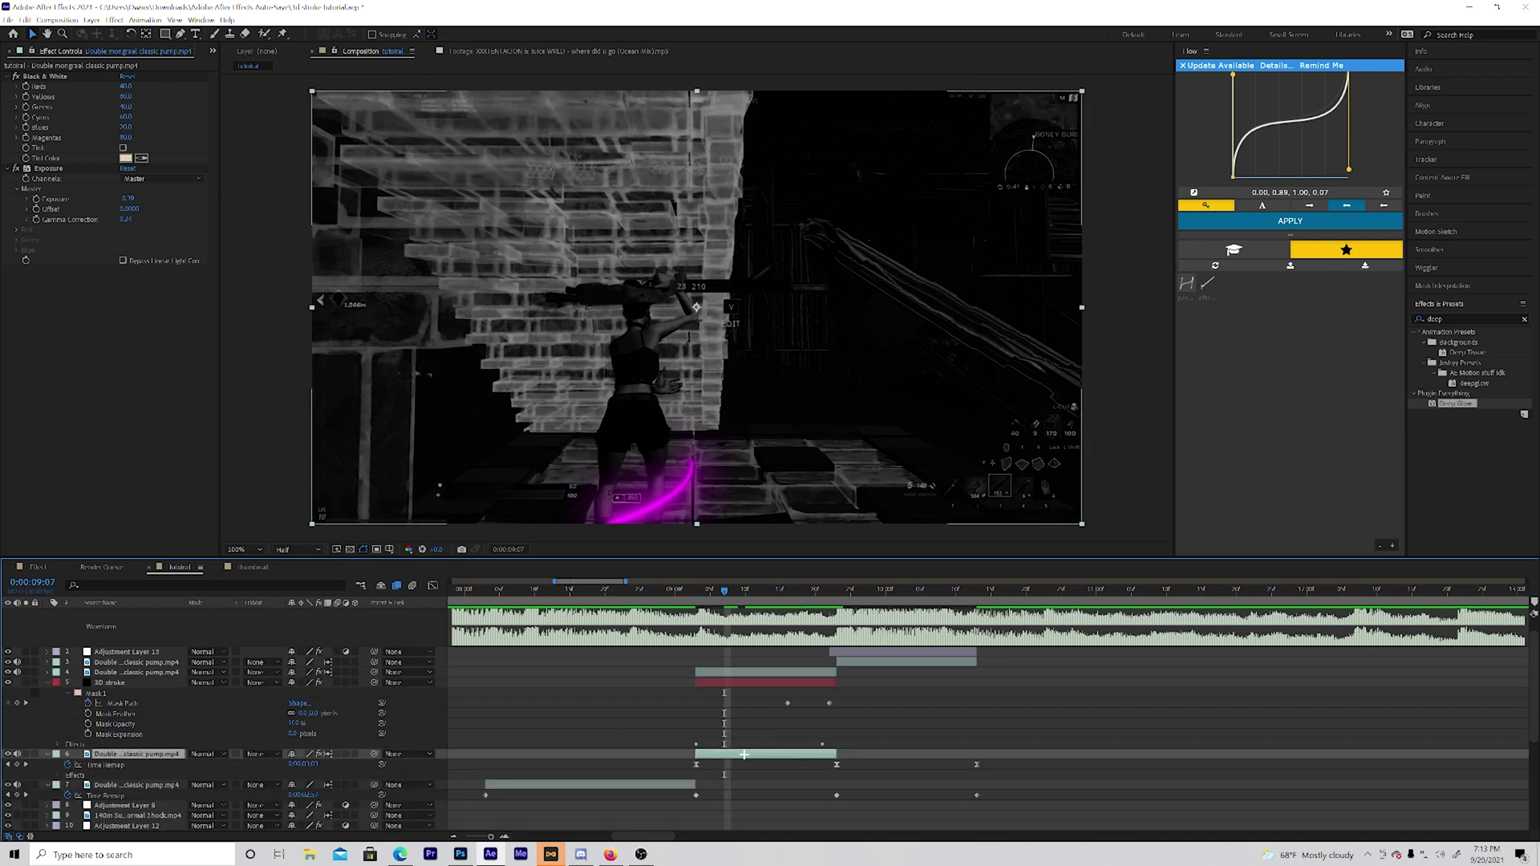
key("ctrl+d")
left_click_drag(153, 689, 175, 671)
- Remove the Black & White and Exposure effects from the new copy of the gameplay clip
left_click(78, 77)
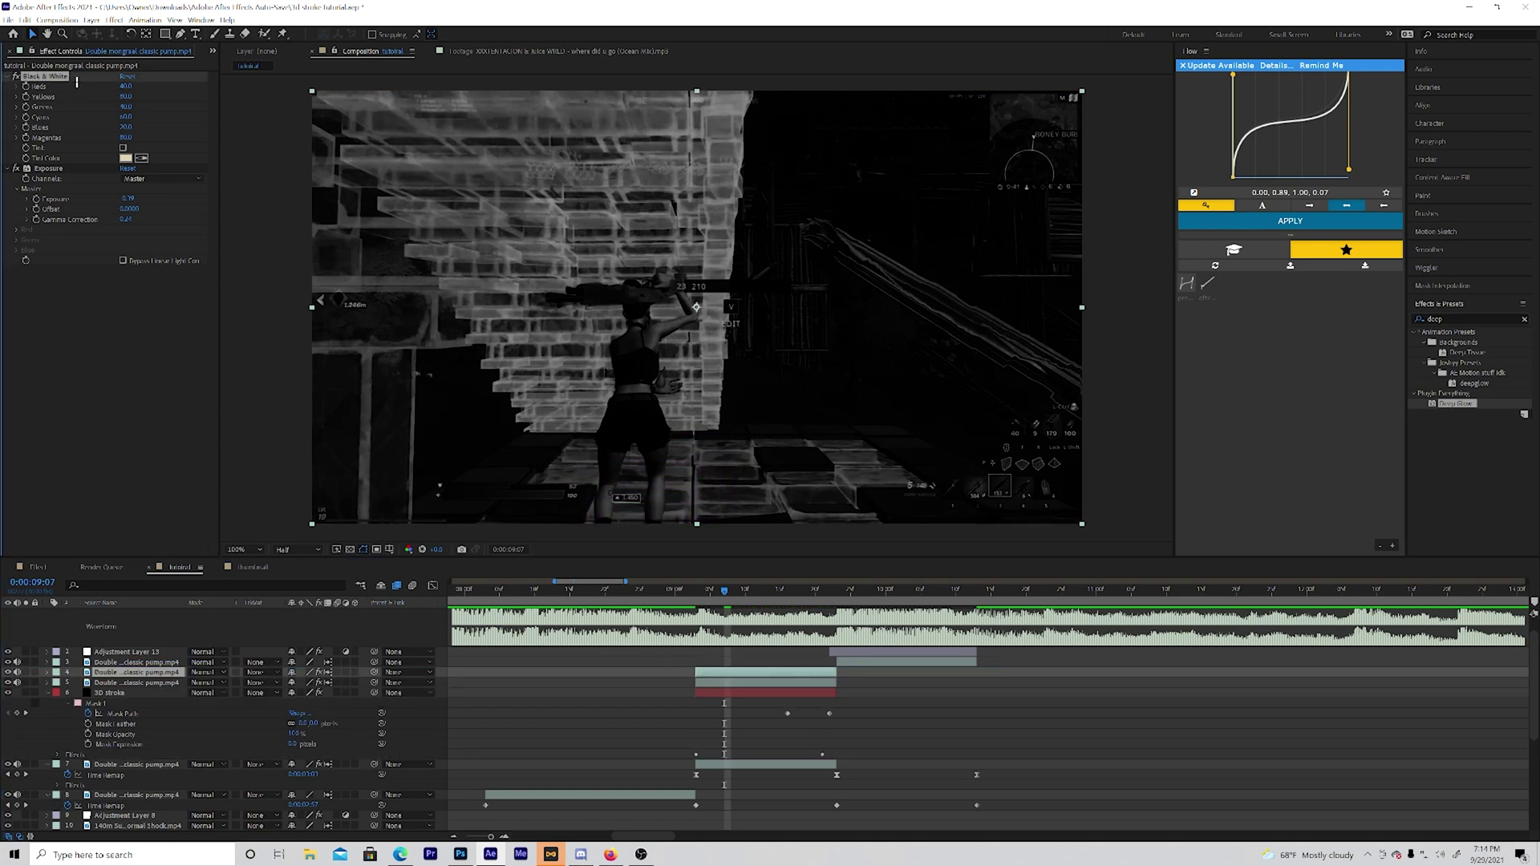
key("Delete")
left_click(65, 77)
key("Delete")
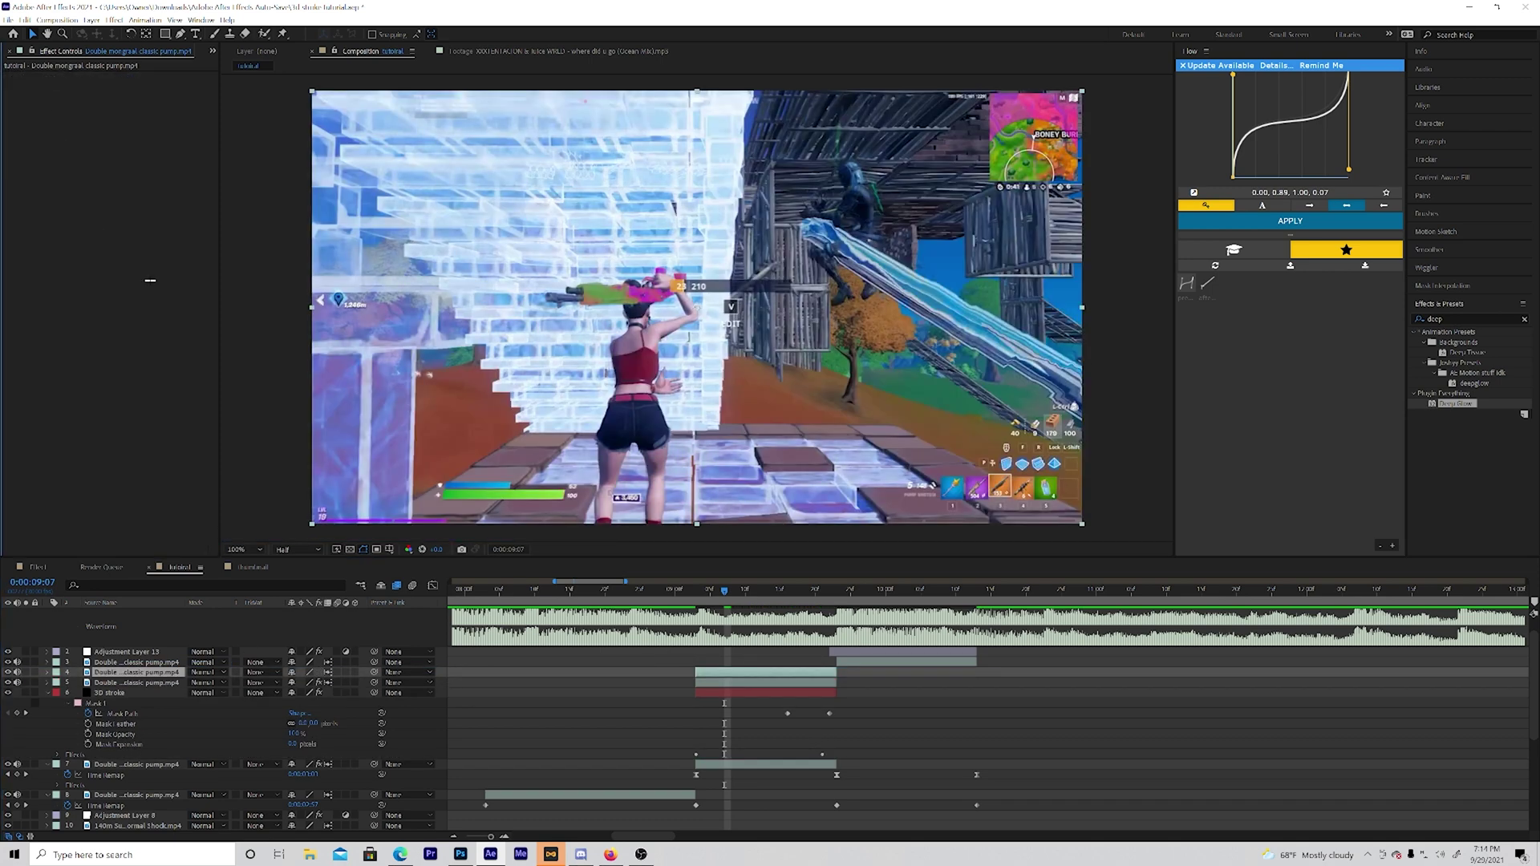
- Keyframe the full-color copy's opacity to fade out from 100% at 0:00:09:03 to 0% at 0:00:09:12
key("t")
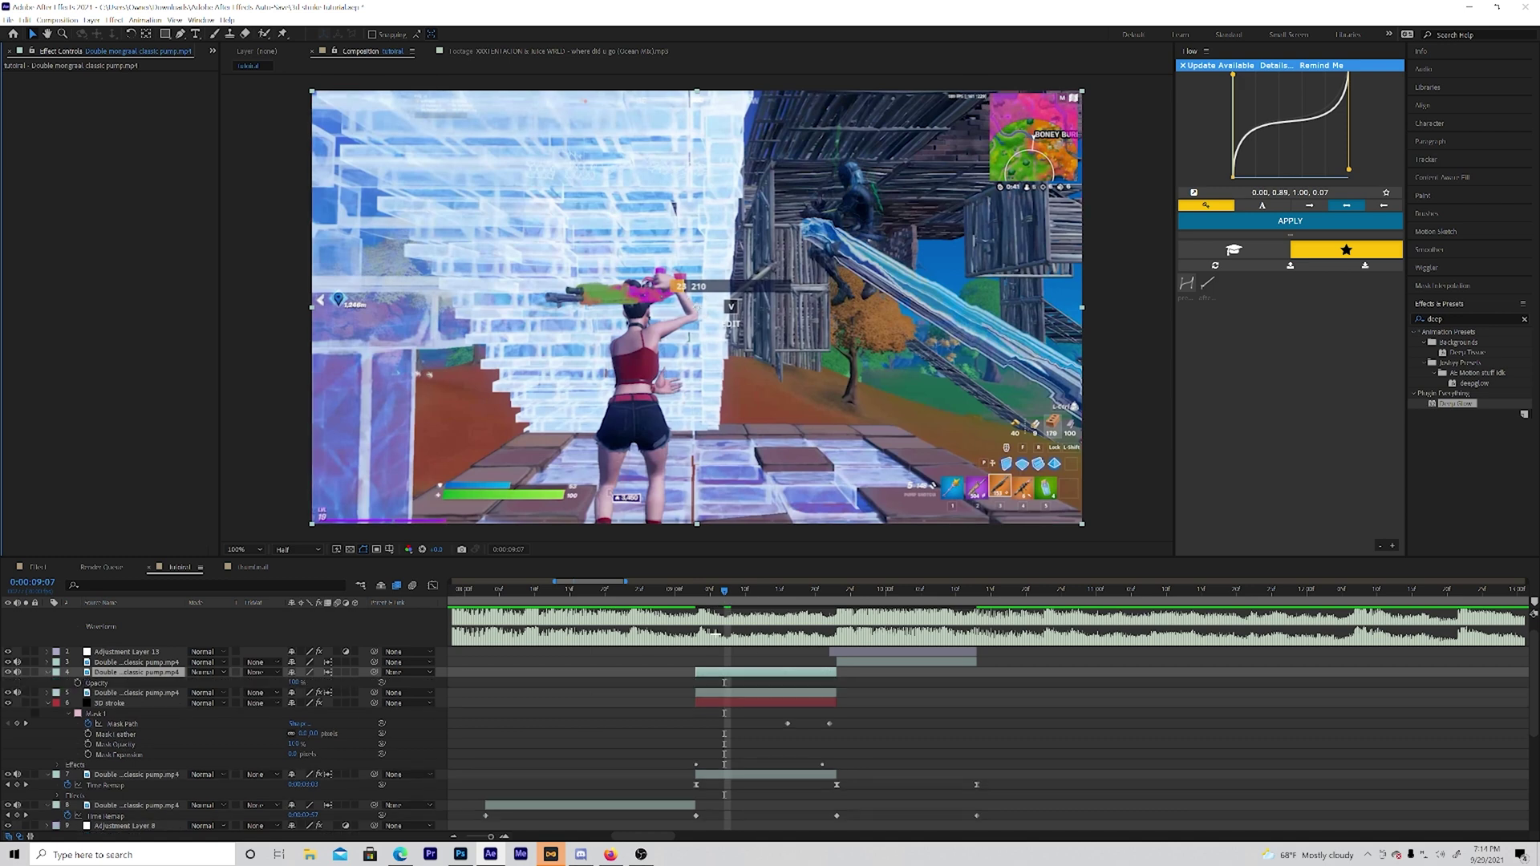
key("space")
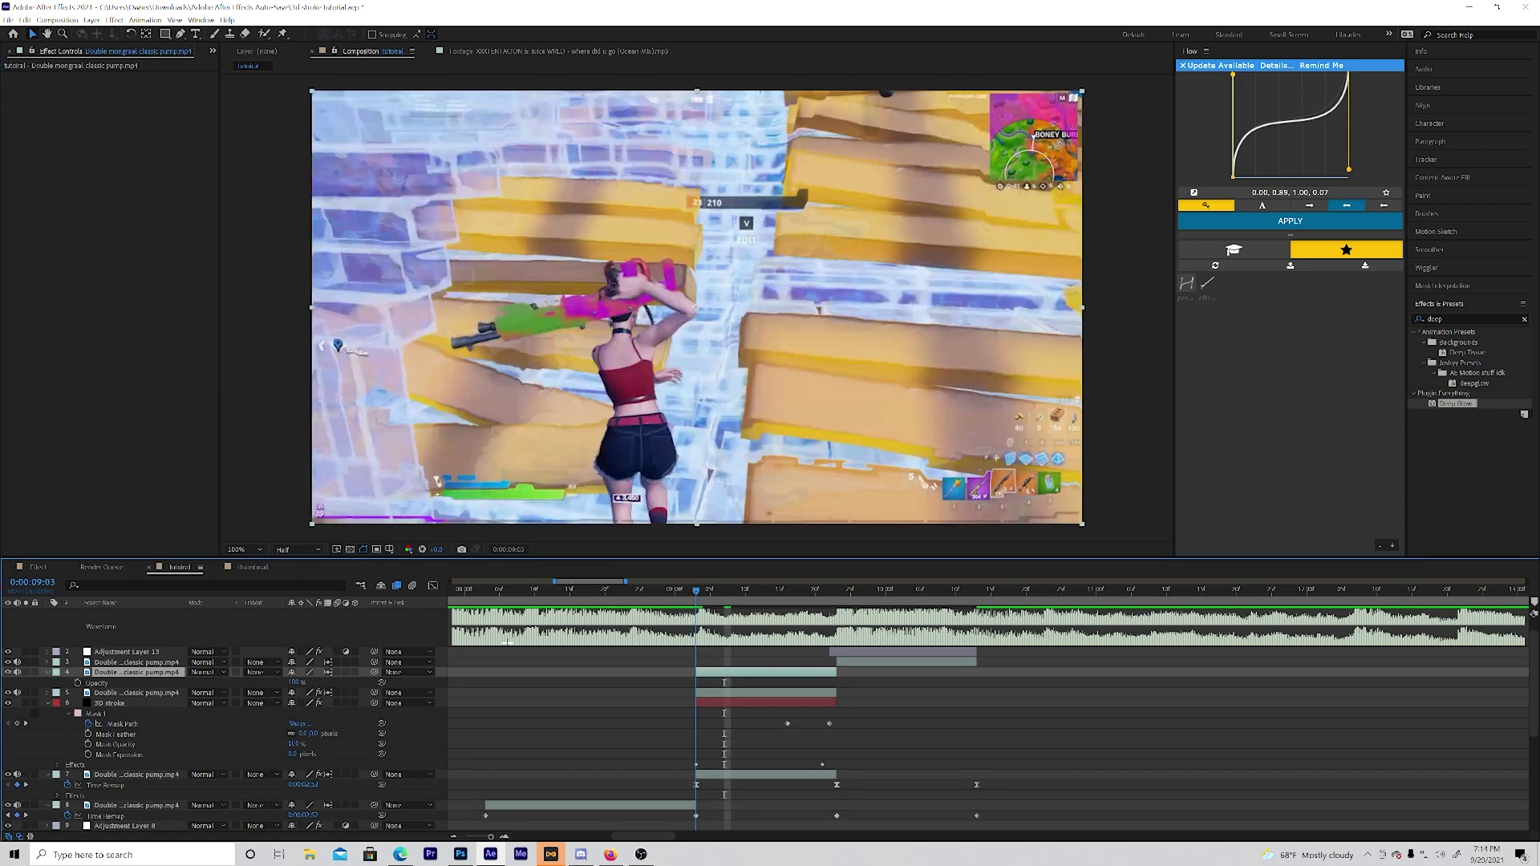
left_click(78, 682)
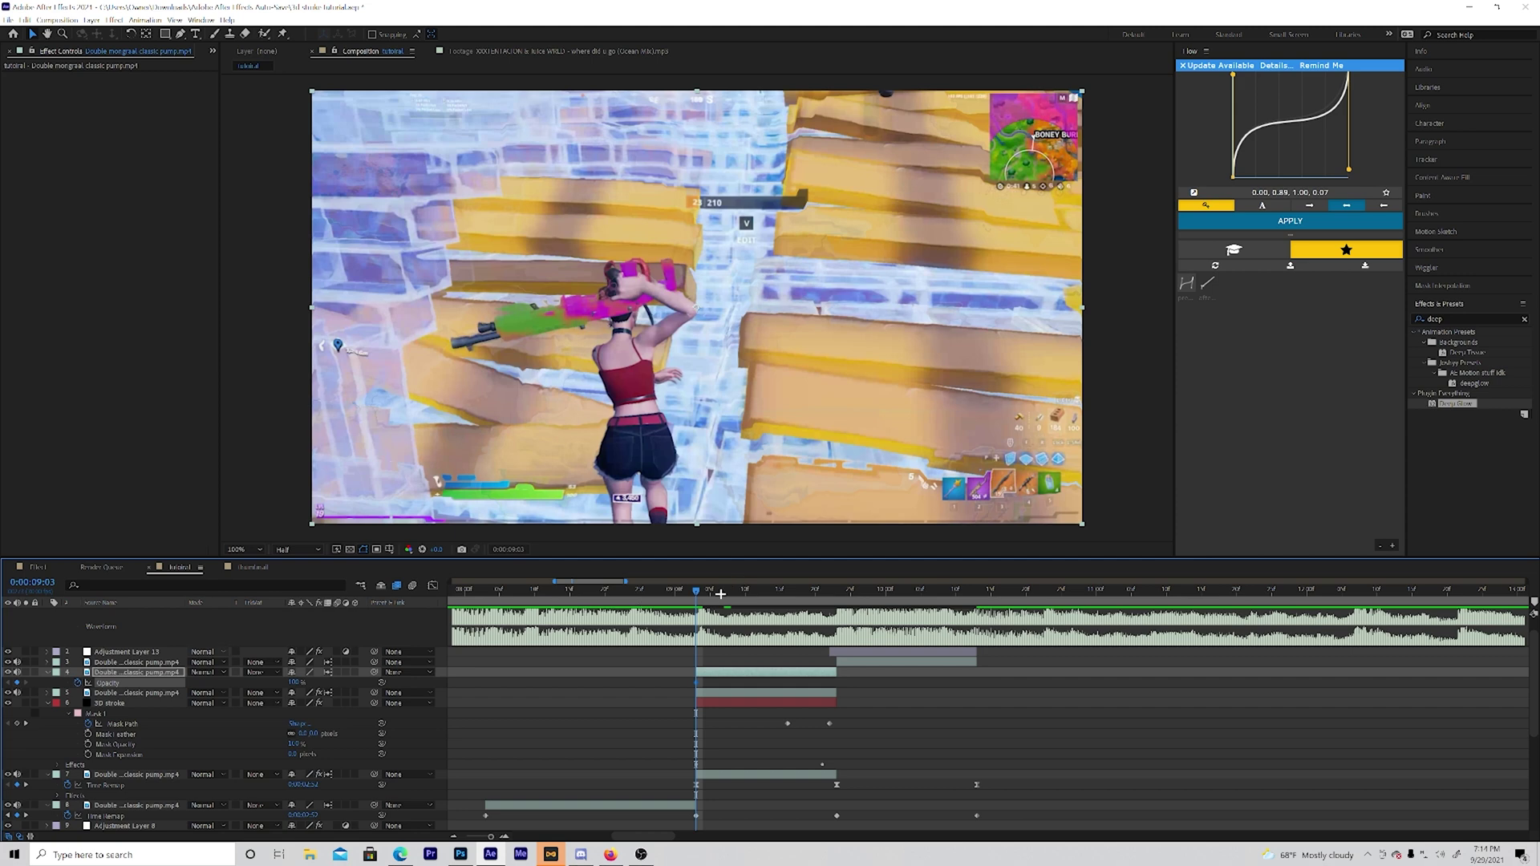
left_click(774, 590)
left_click_drag(768, 593, 759, 593)
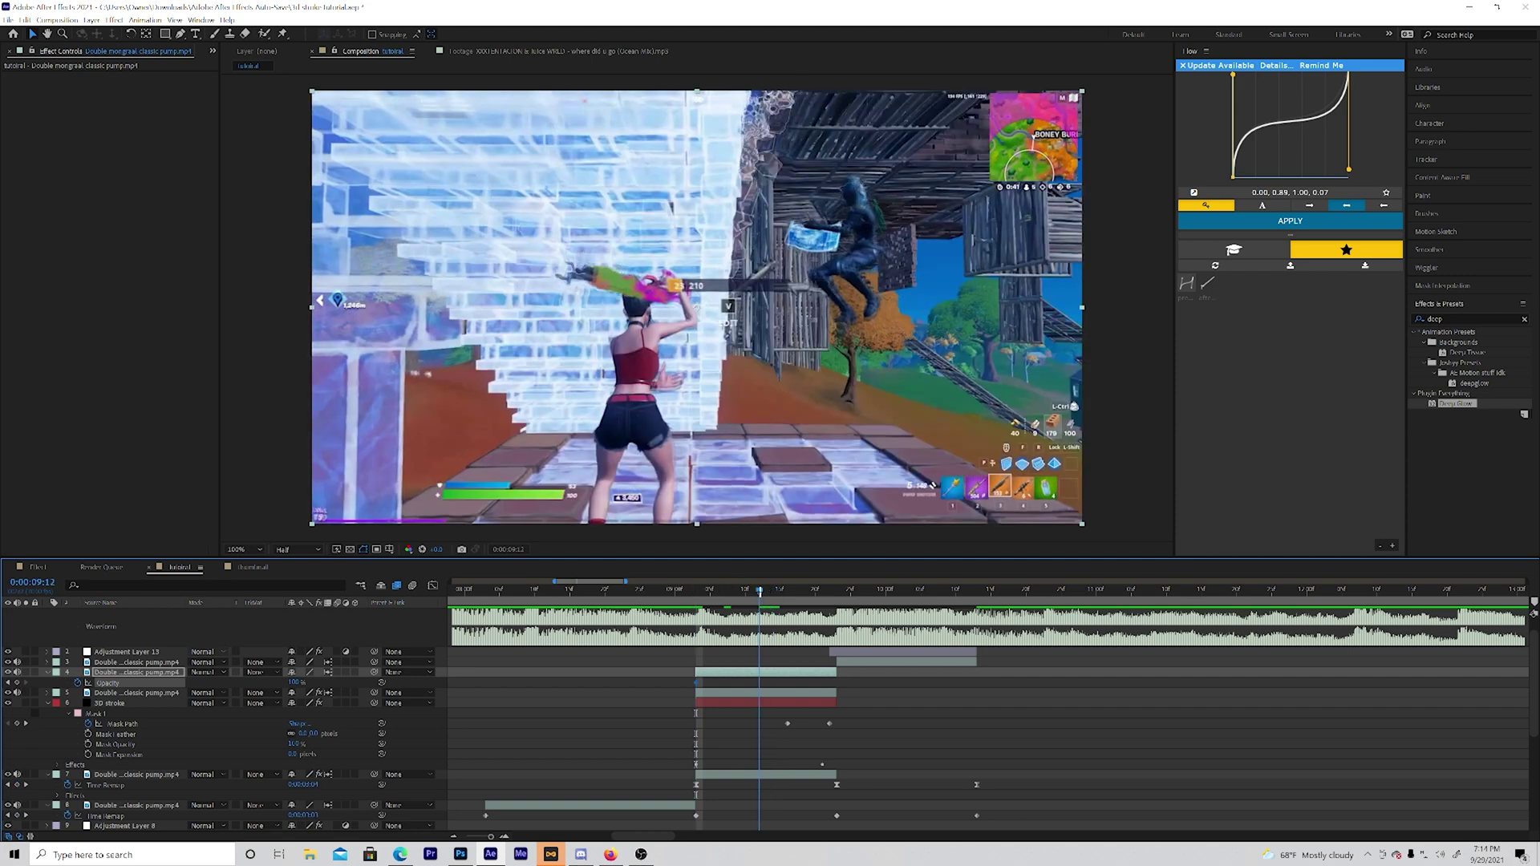
left_click_drag(297, 683, 227, 659)
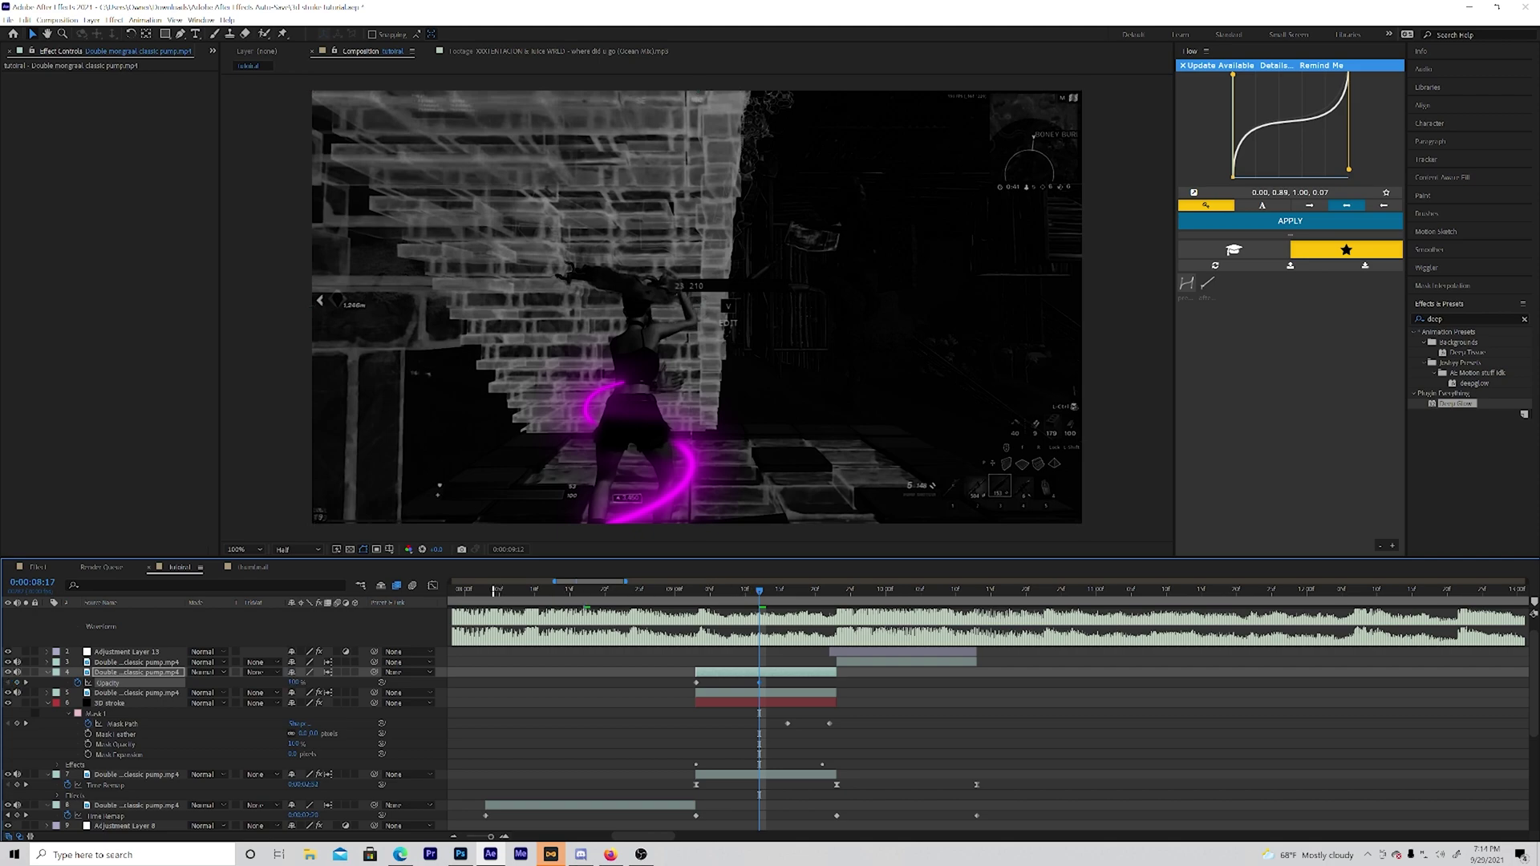
- Play the sequence from 0:00:08:11 and scrub the stroke section to check the fade from color to darkened footage
left_click(470, 590)
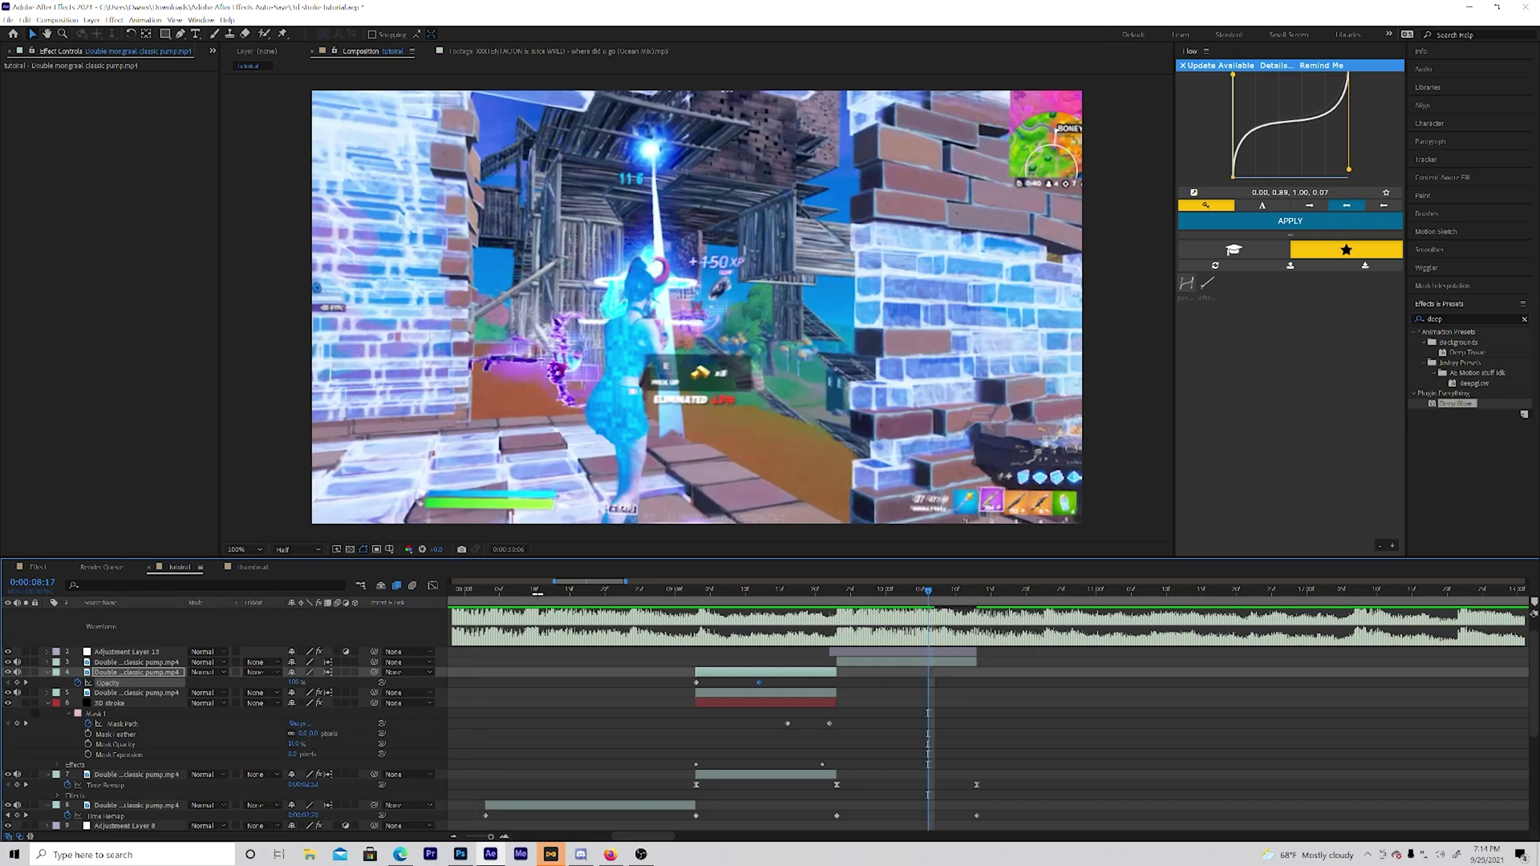
left_click(541, 592)
key("space")
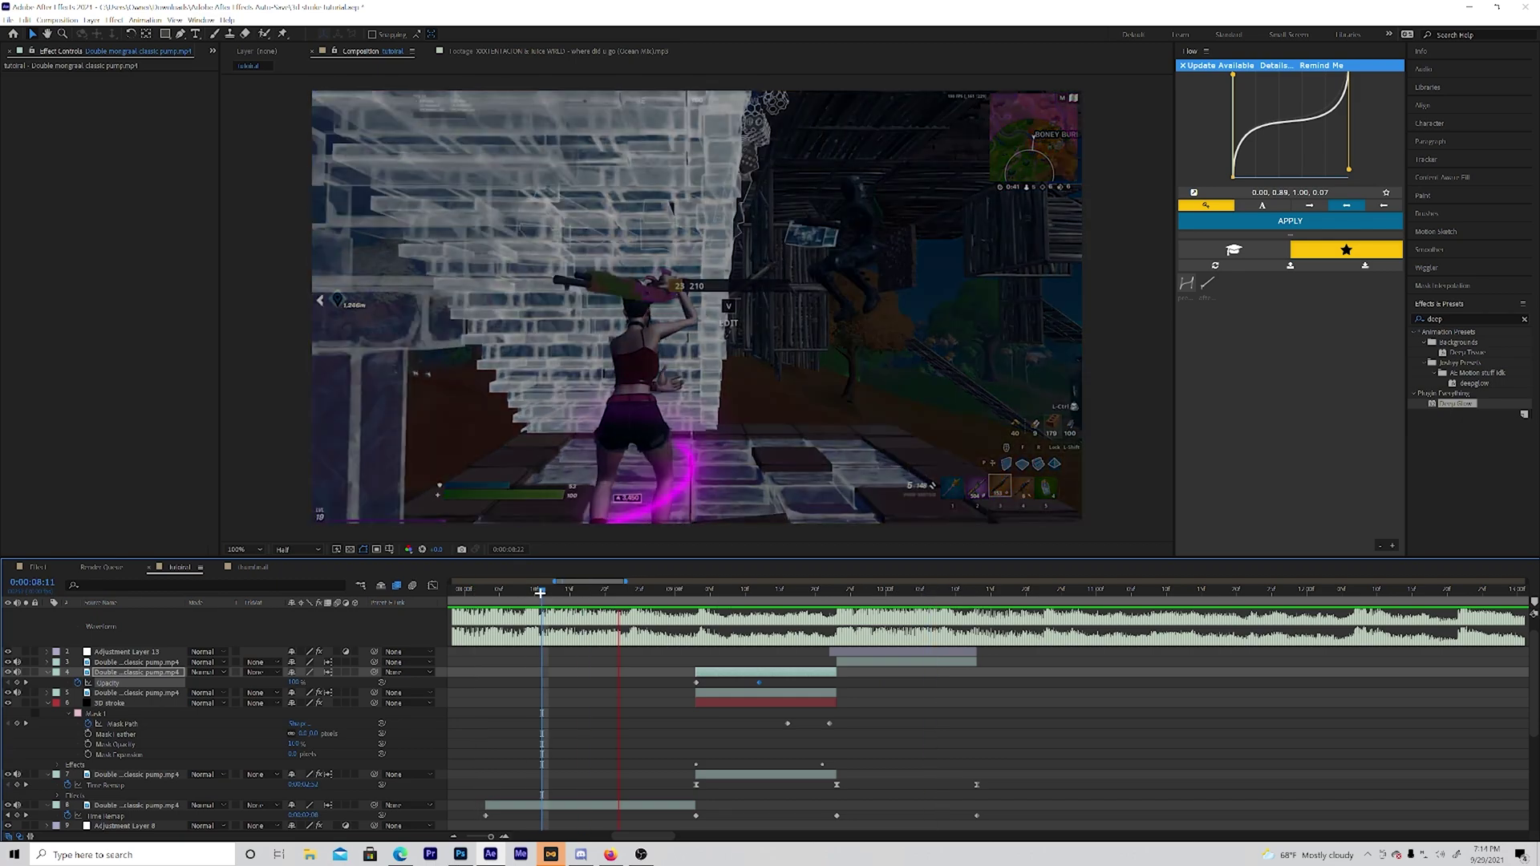
key("space")
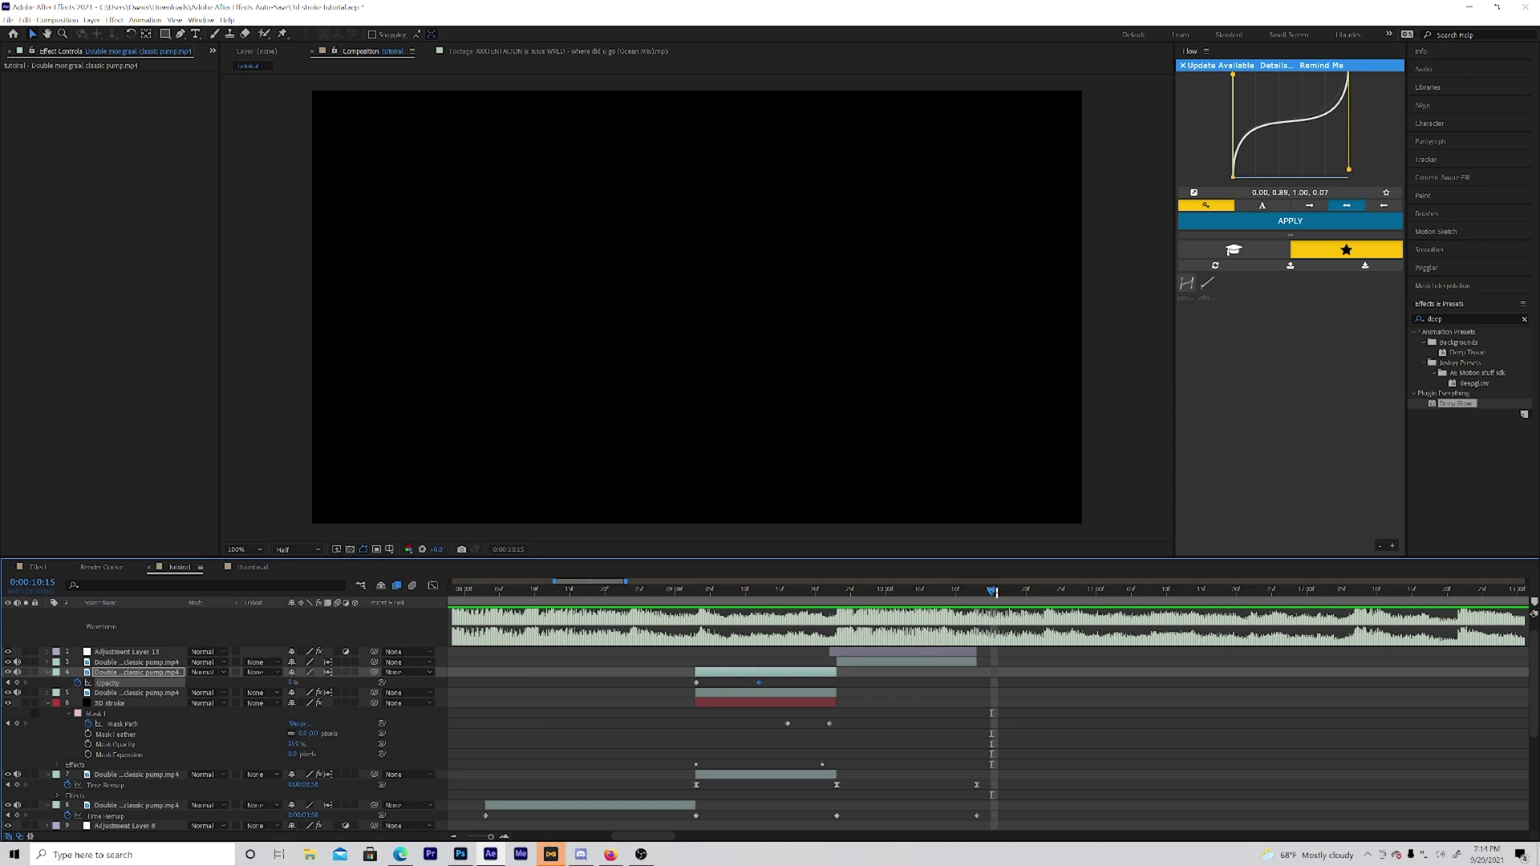
left_click(779, 591)
left_click_drag(796, 644, 829, 631)
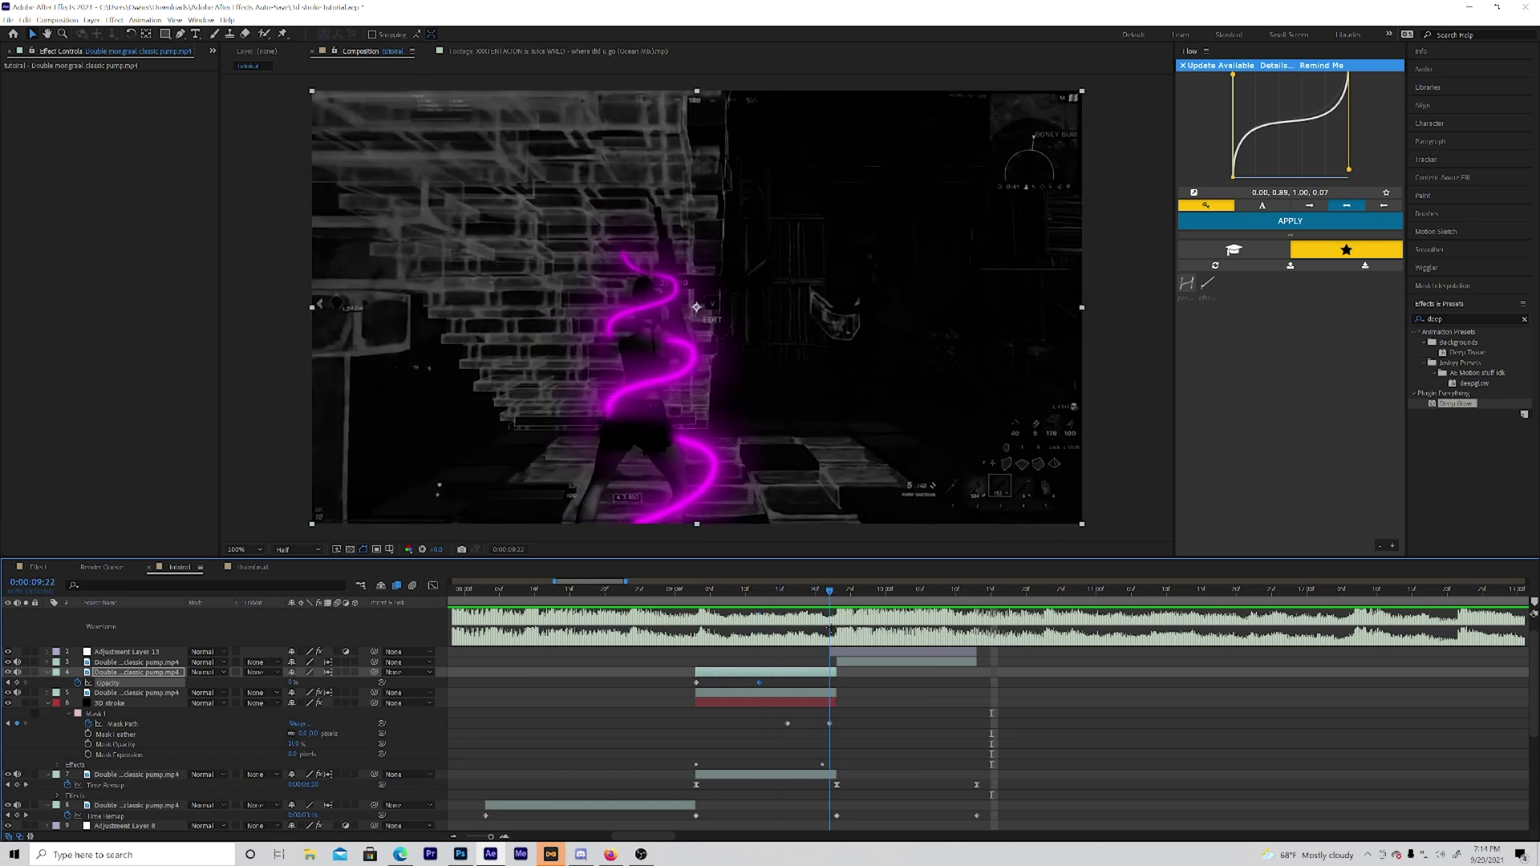
left_click_drag(829, 627, 706, 659)
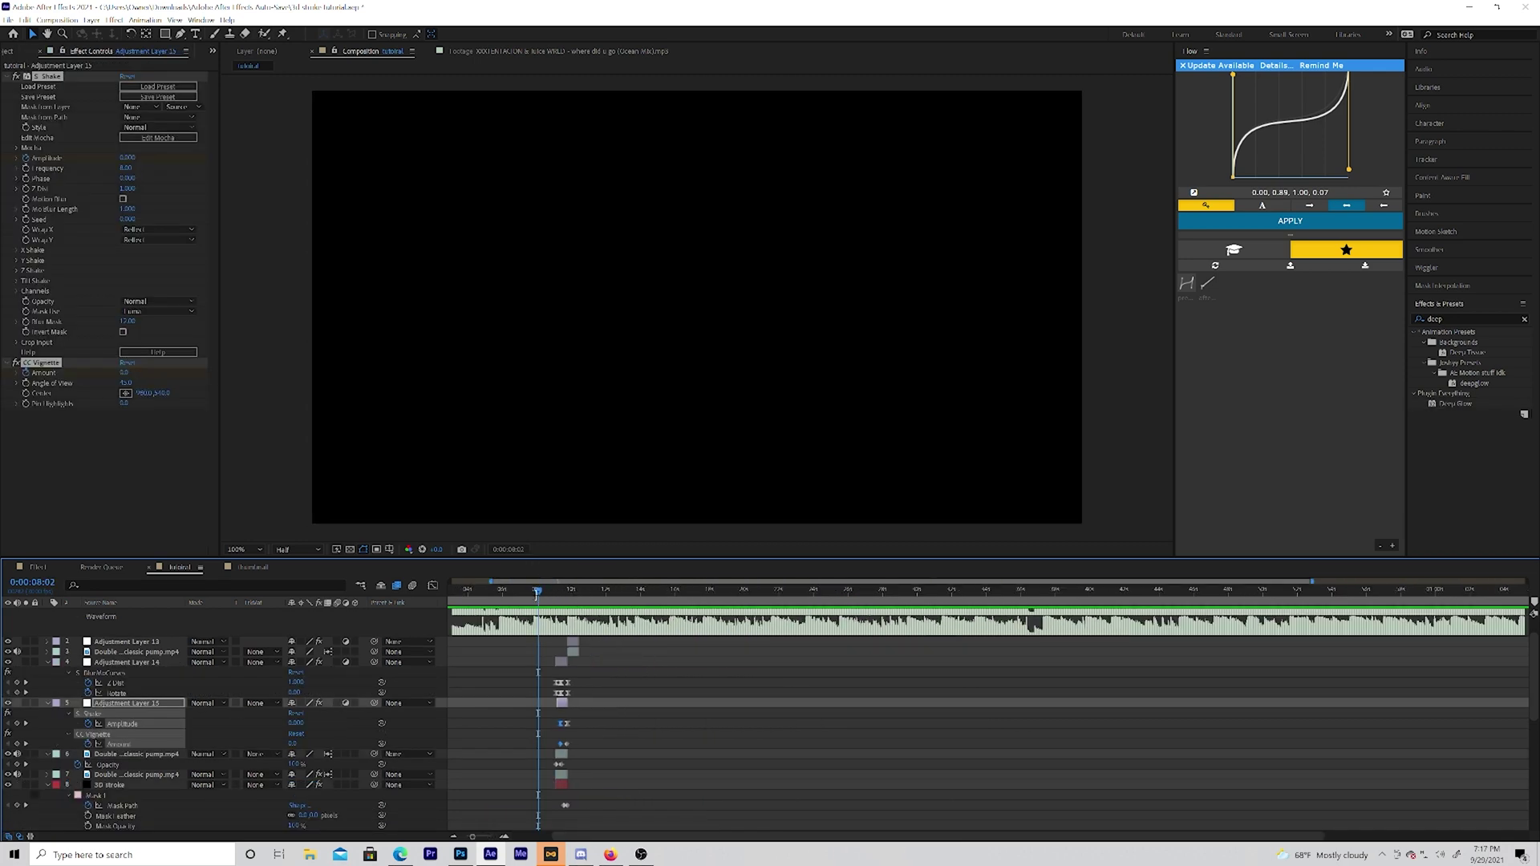
- Play the sequence from 0:00:07:22 and scrub between 0:00:09:20 and 0:00:09:10 to review the shake, blur and vignette over the stroke
left_click_drag(537, 595, 535, 591)
left_click(526, 592)
scroll(525, 637, "down", 3)
scroll(531, 633, "up", 3)
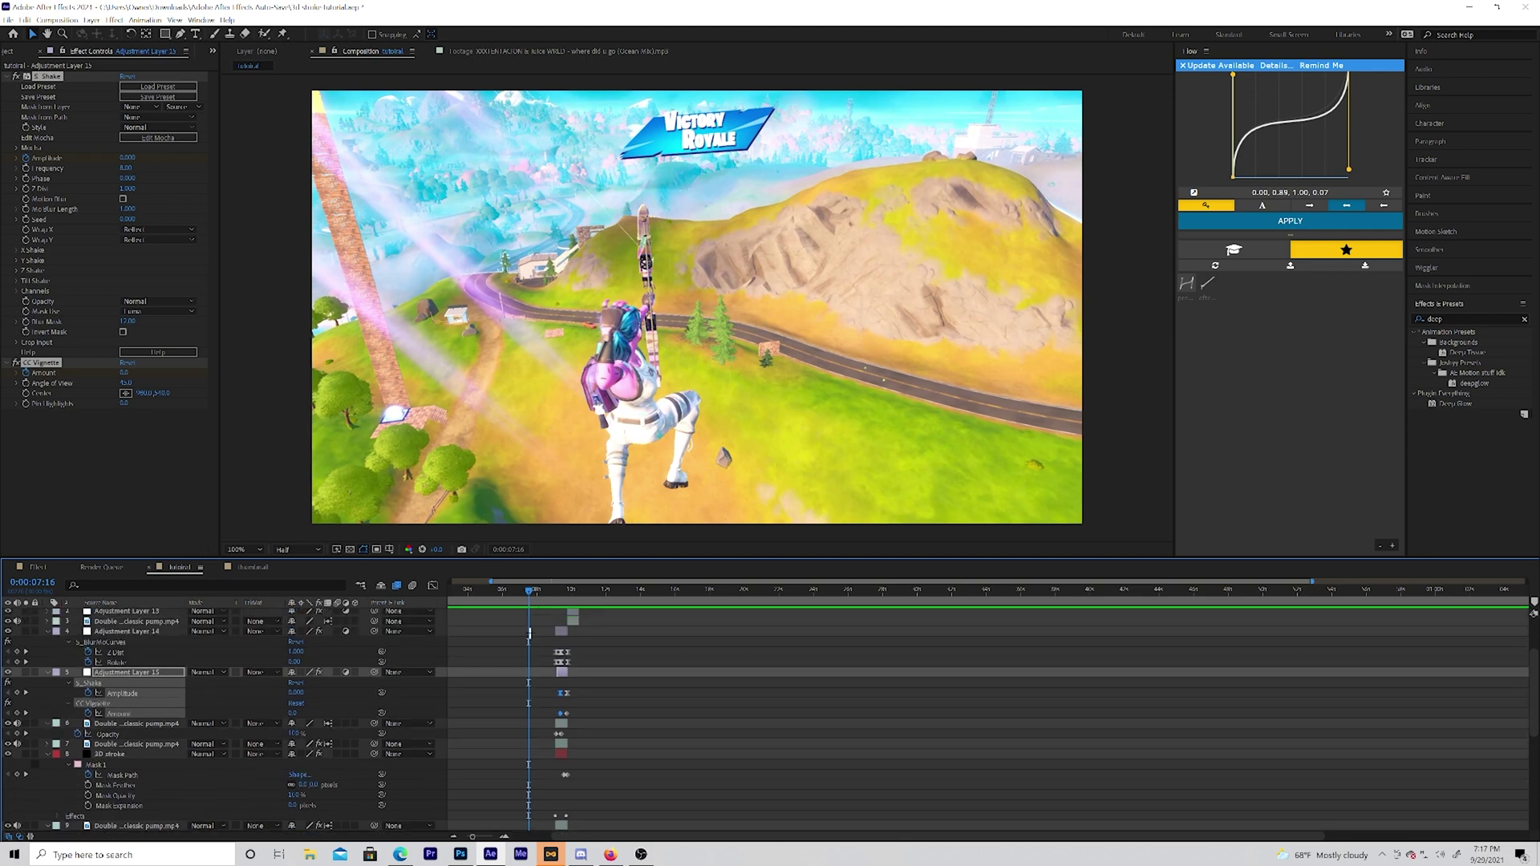
left_click(536, 591)
left_click_drag(536, 591, 533, 591)
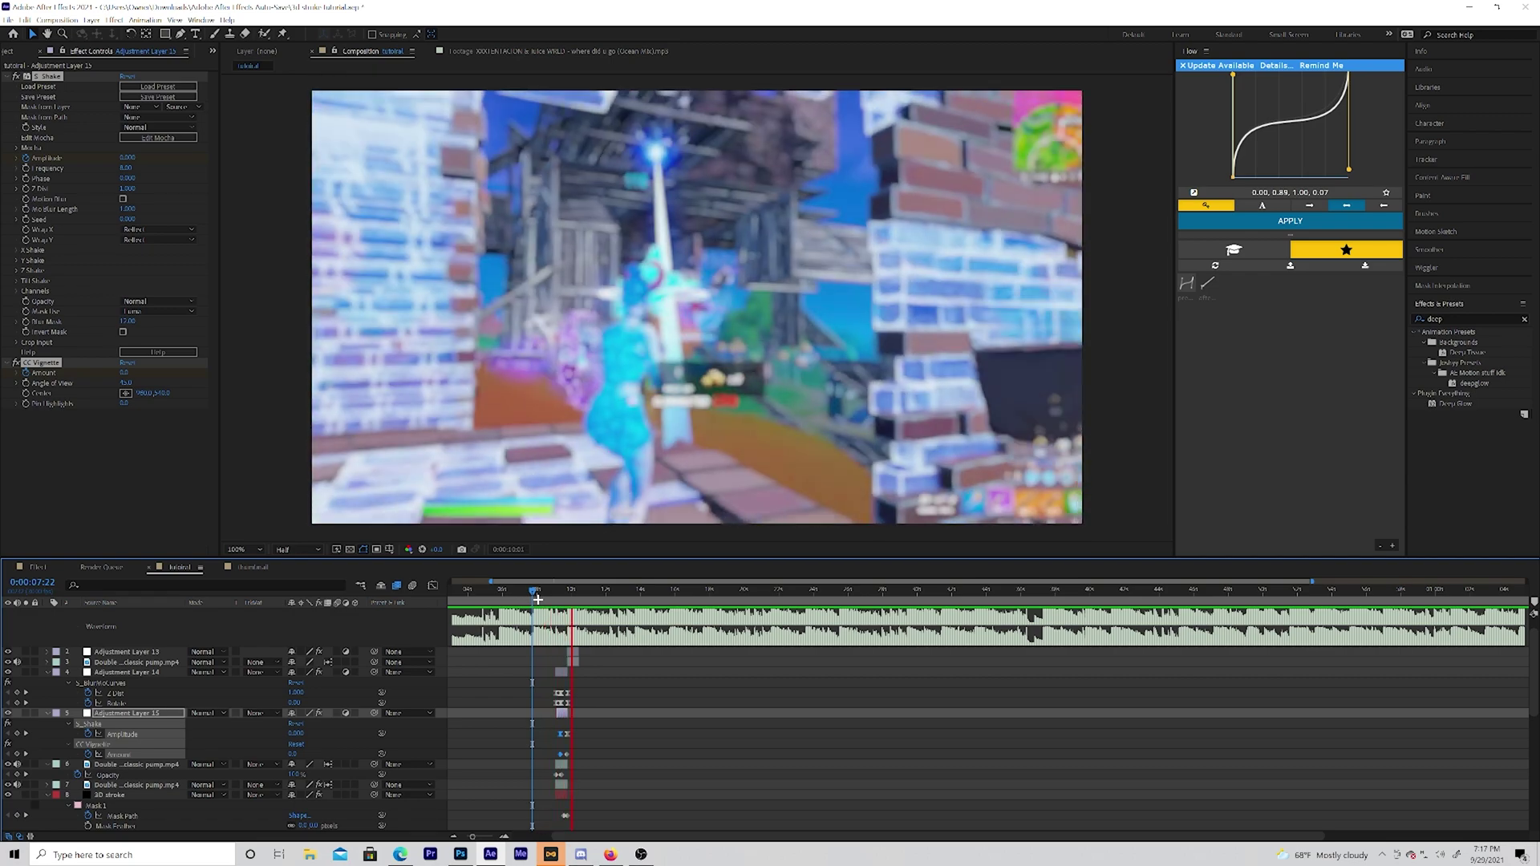
key("space")
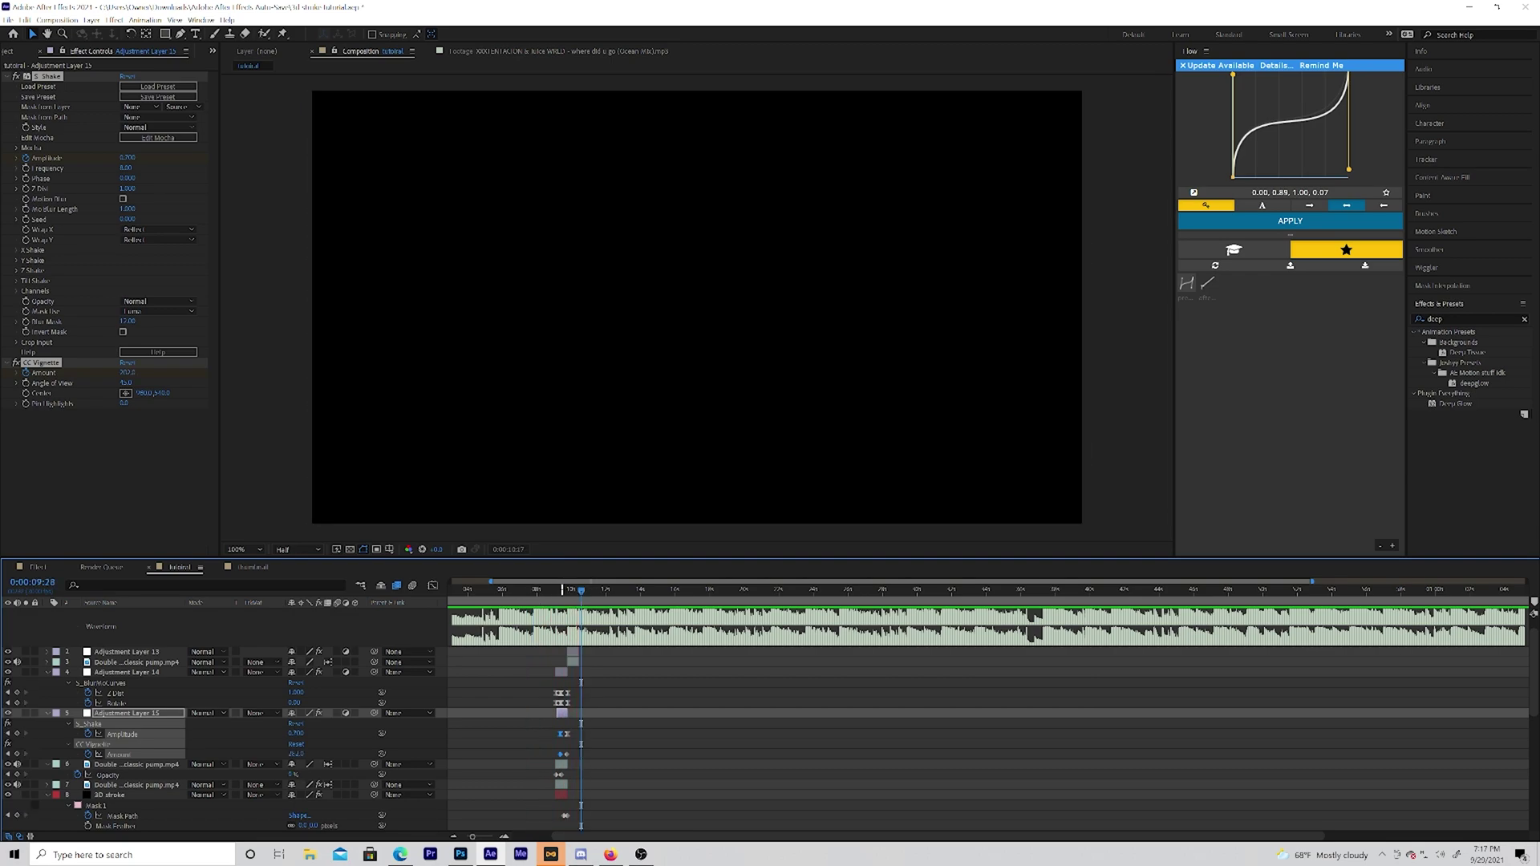
left_click_drag(562, 589, 566, 590)
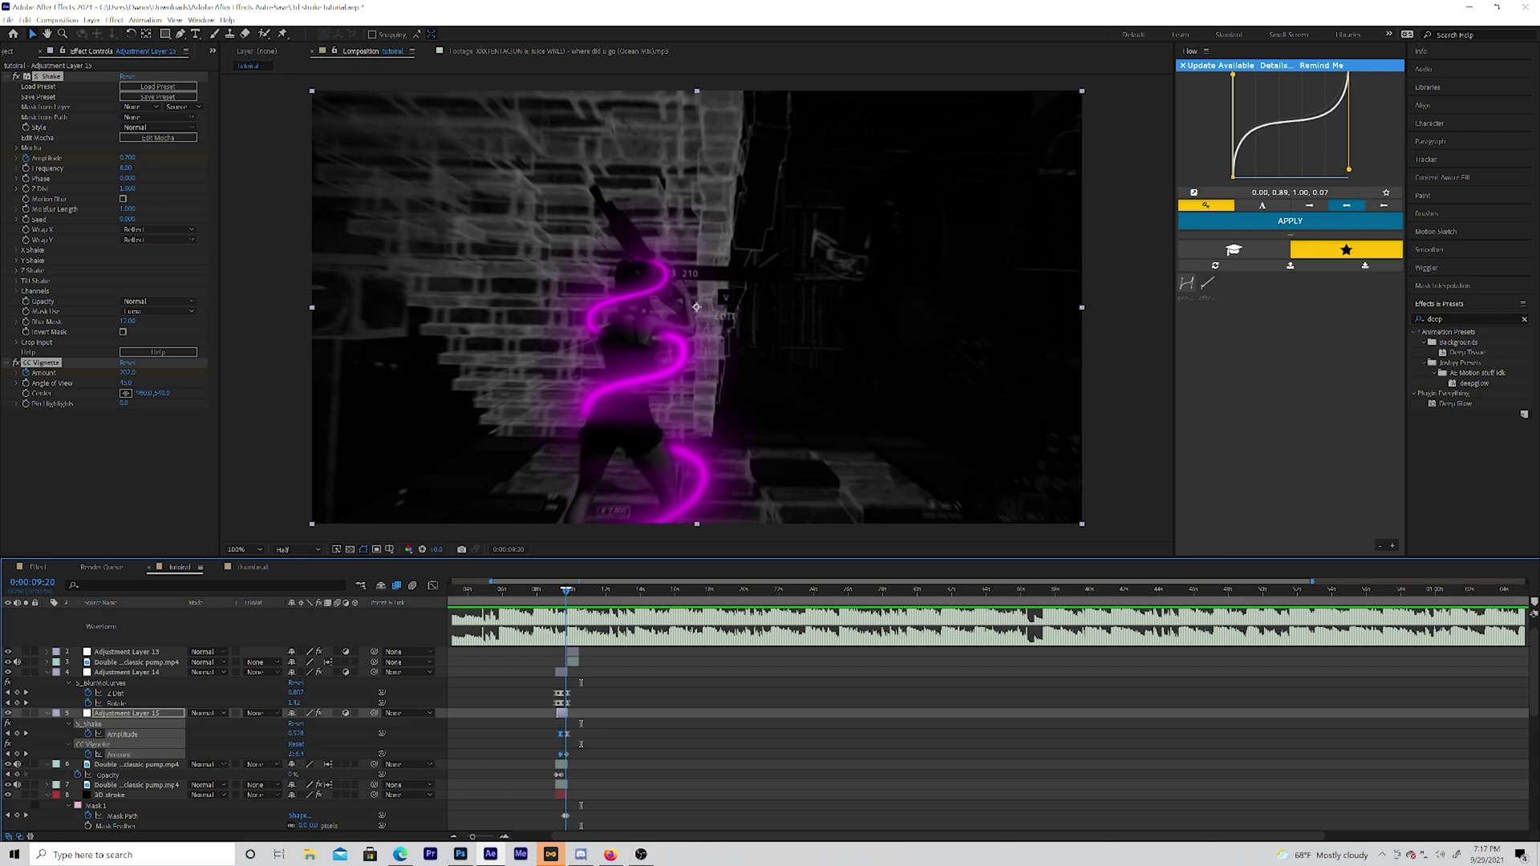
left_click(567, 584)
left_click_drag(567, 583, 560, 582)
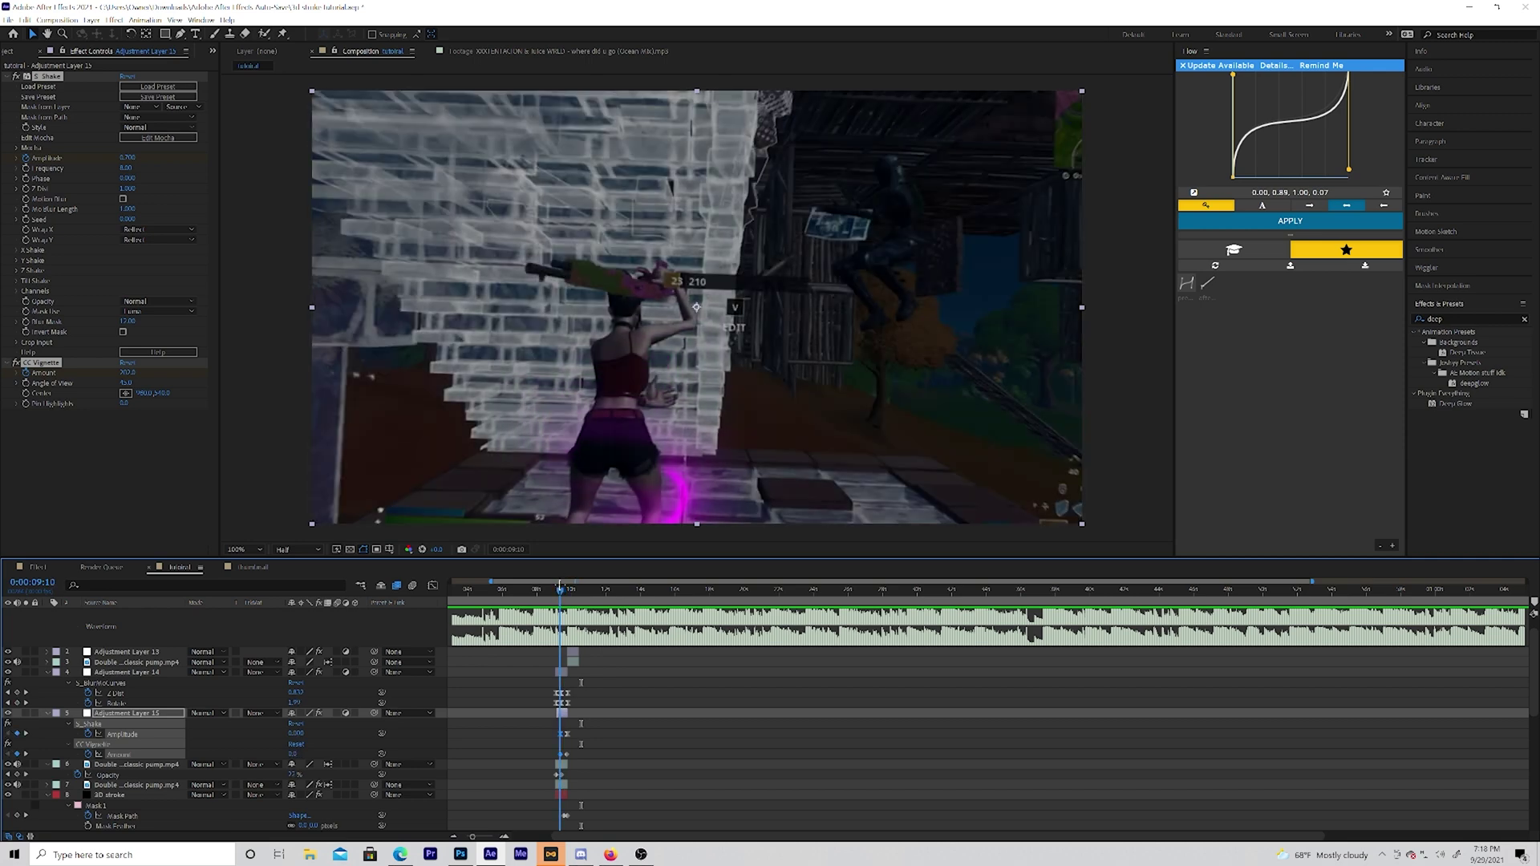